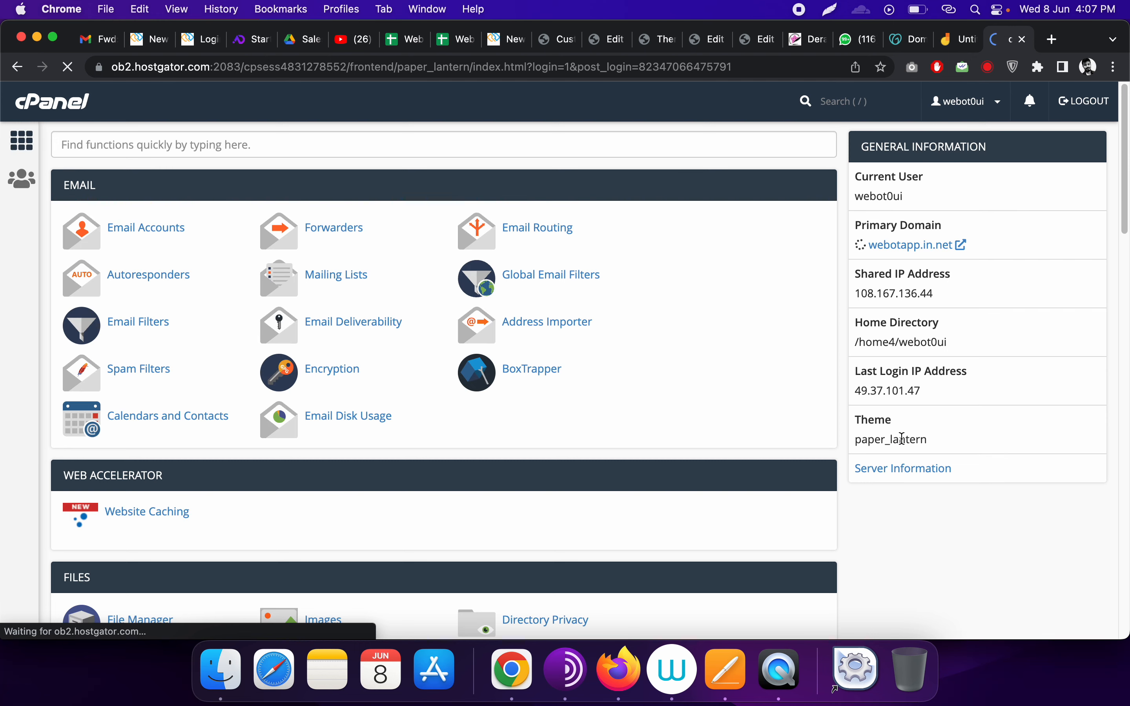
scroll(901, 439, down, 5)
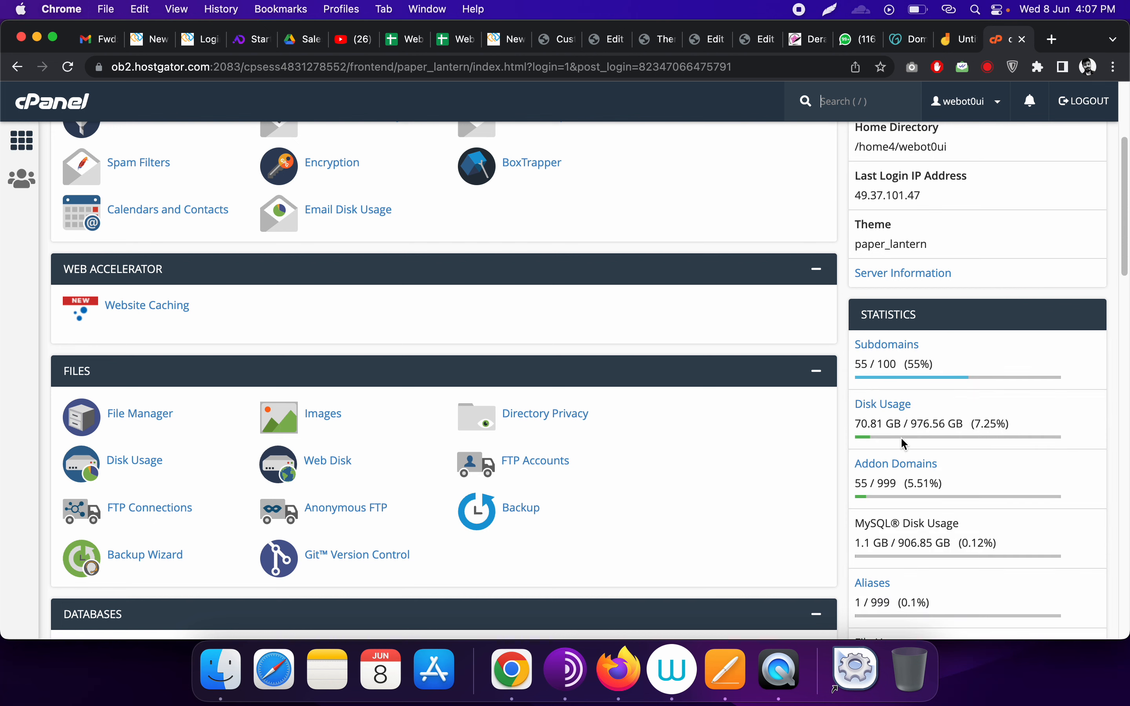
scroll(901, 439, down, 2)
scroll(901, 439, down, 3)
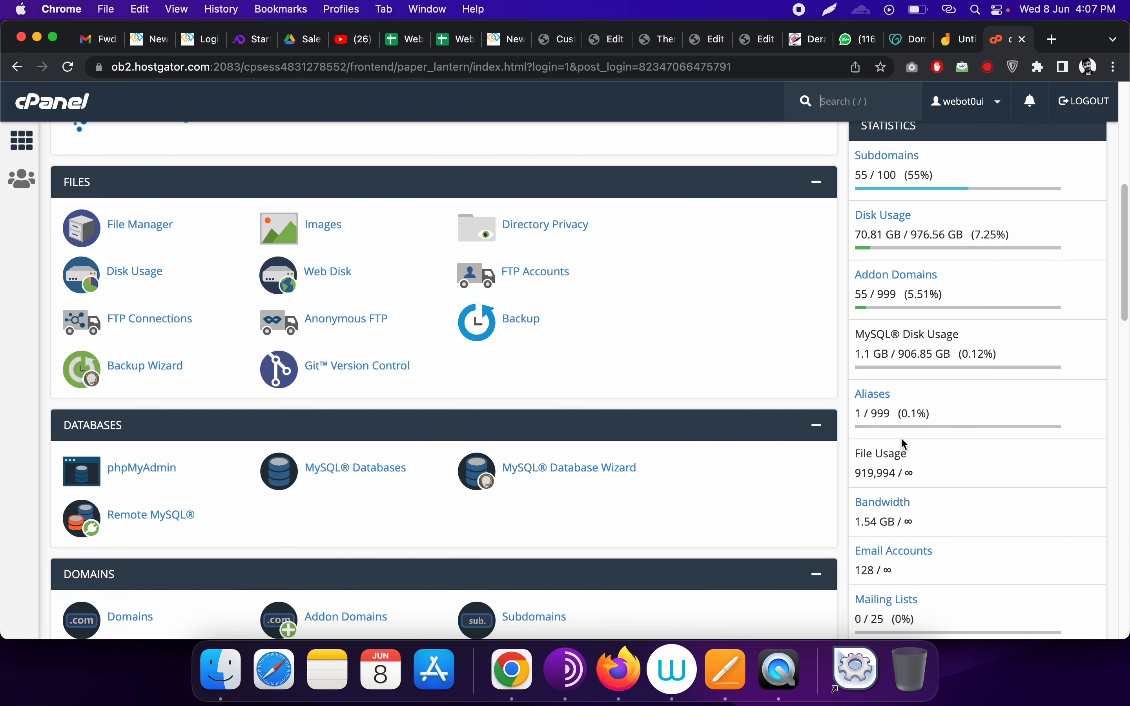
scroll(901, 439, down, 4)
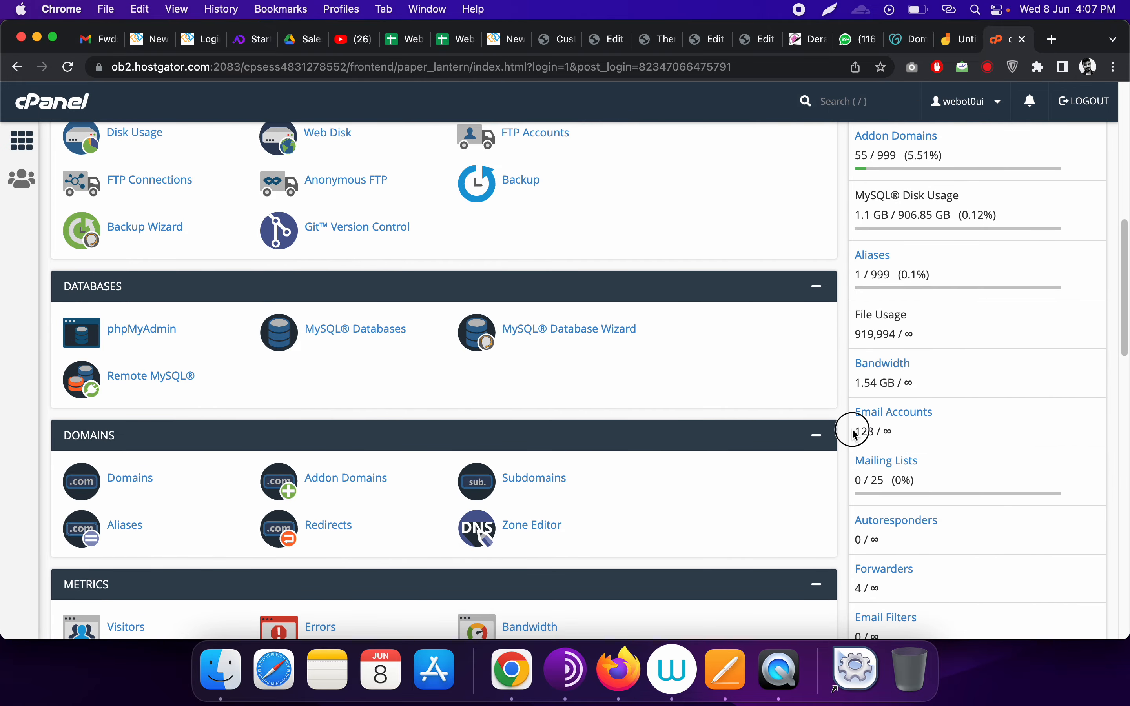
drag(853, 430, 932, 436)
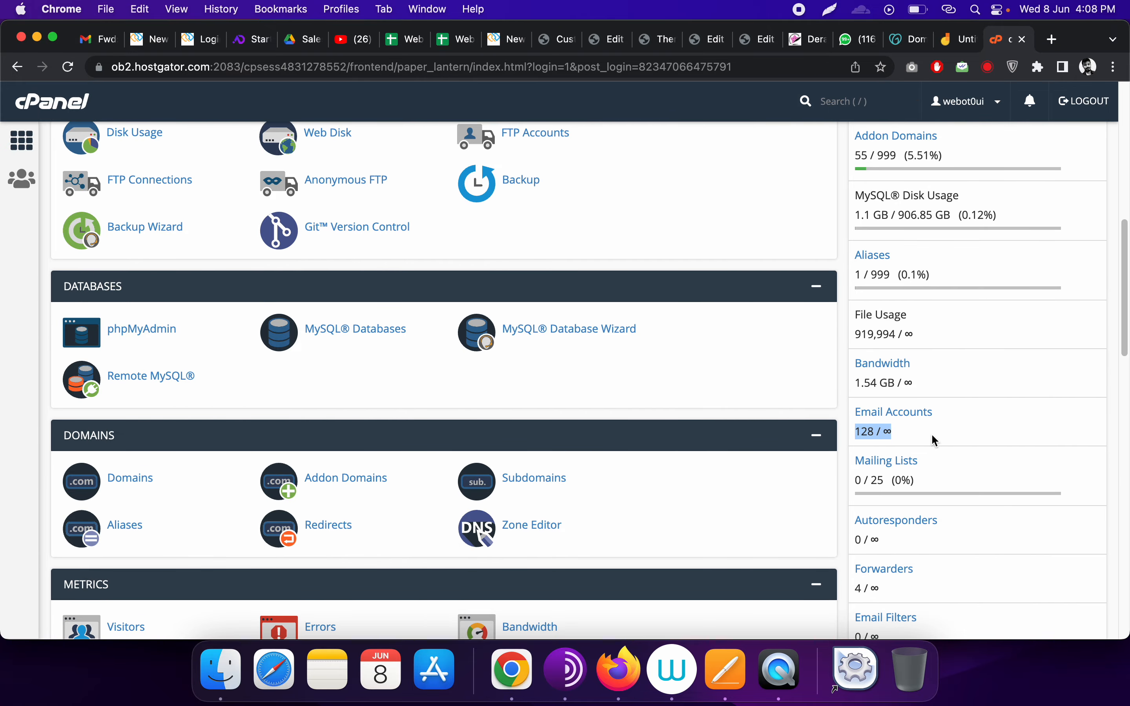
scroll(933, 437, up, 7)
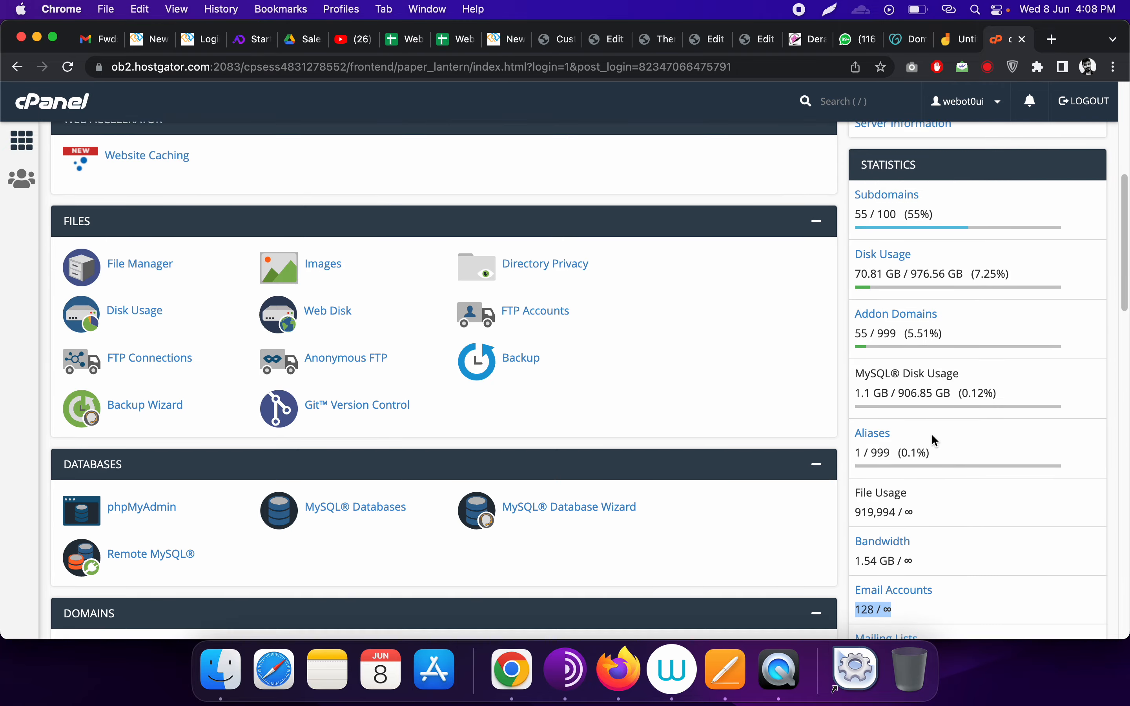
scroll(932, 436, up, 7)
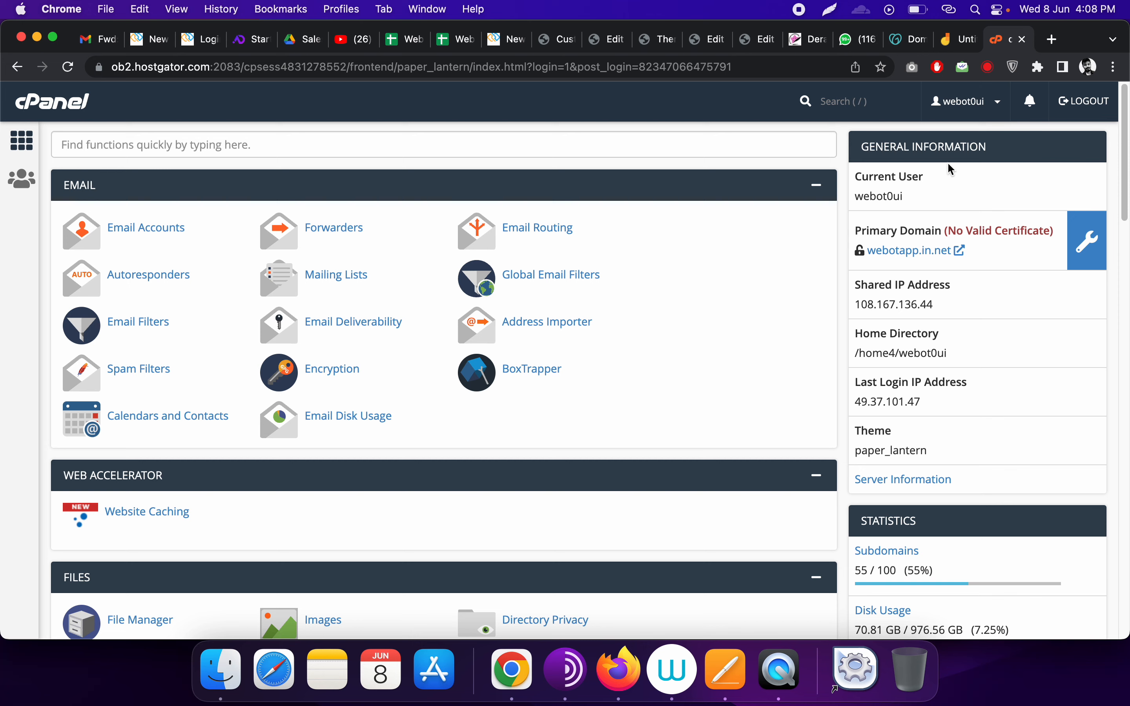
click(905, 40)
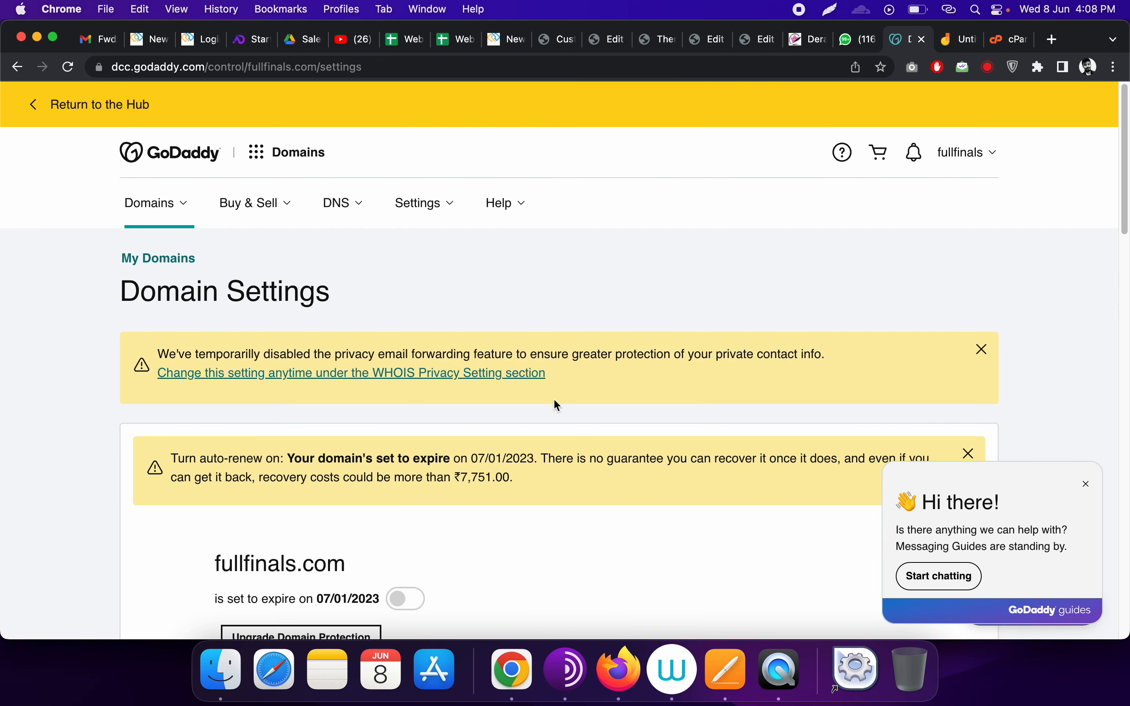
Open GoDaddy DNS management for fullfinals.com and start editing its ns1/ns2.dns-parking.com nameservers
scroll(505, 441, down, 6)
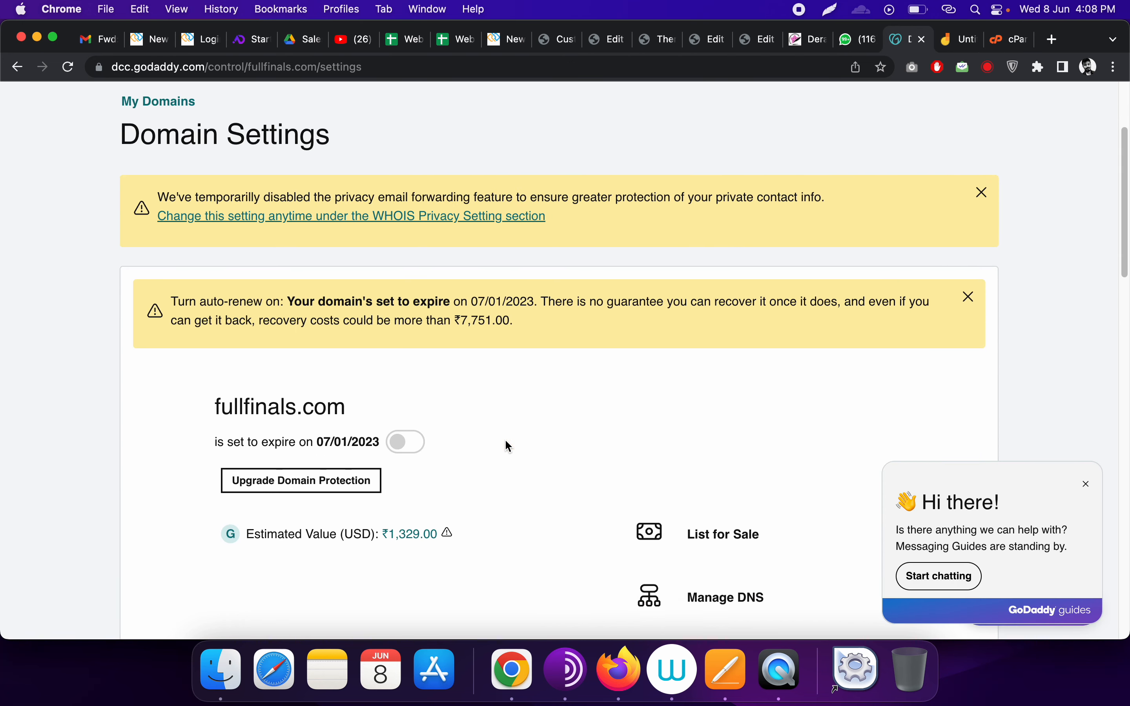
scroll(505, 441, down, 13)
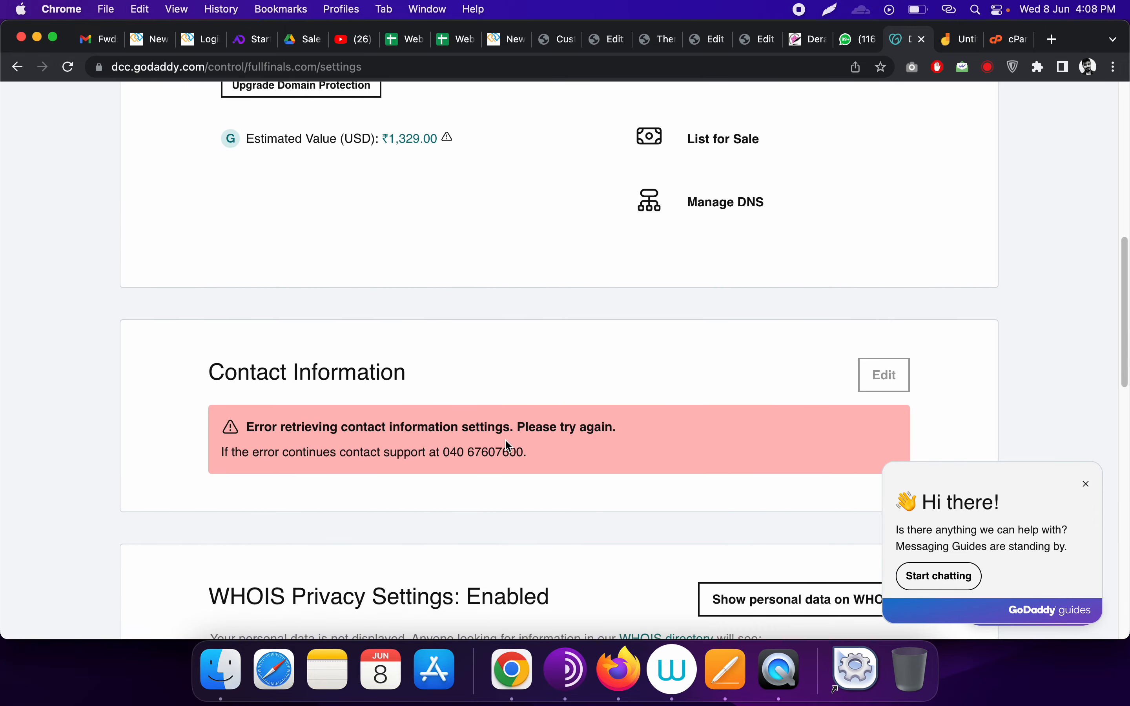
scroll(509, 447, down, 7)
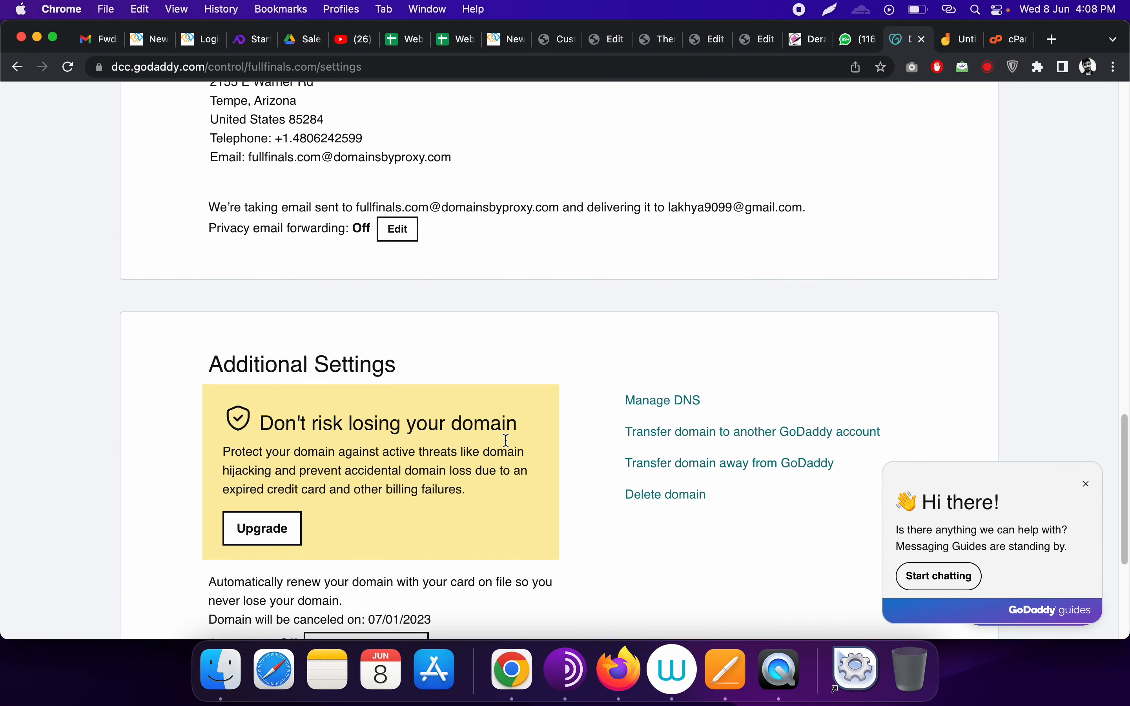
click(672, 381)
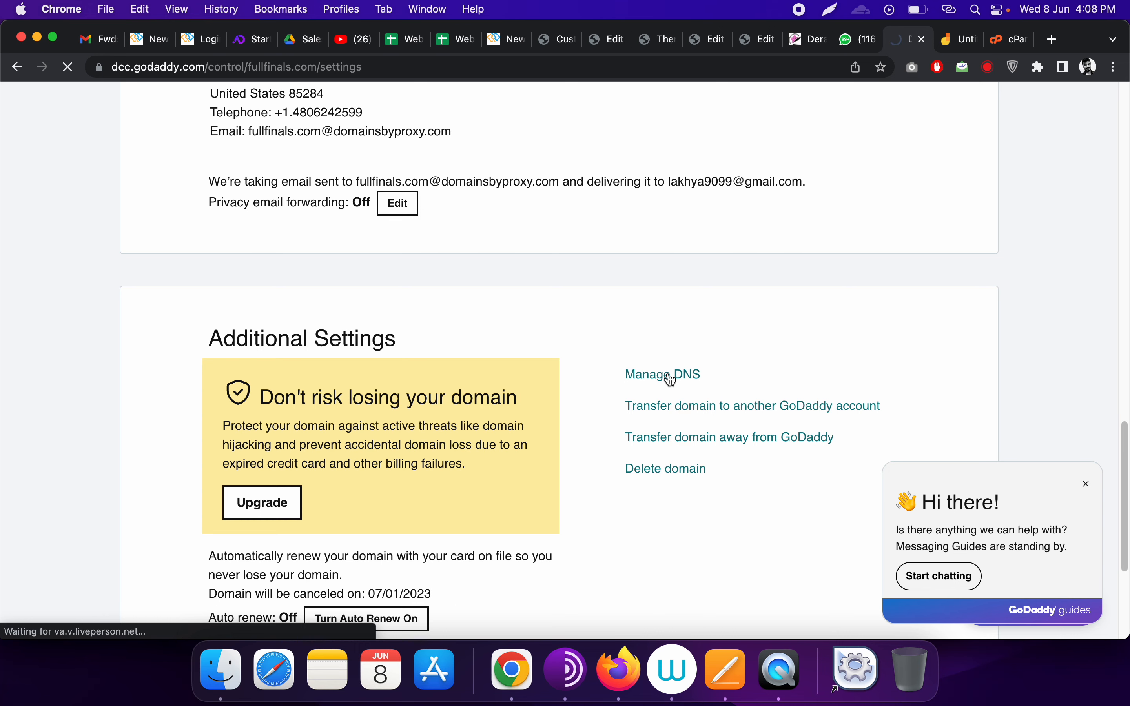
scroll(424, 463, down, 9)
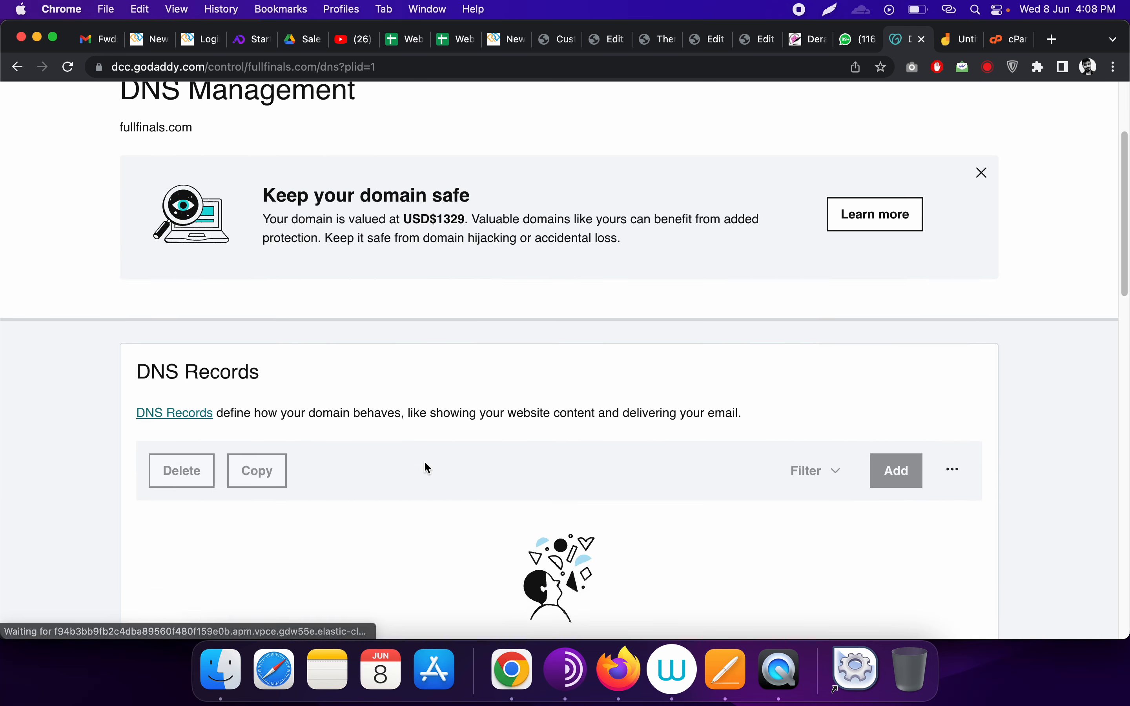
scroll(425, 464, down, 5)
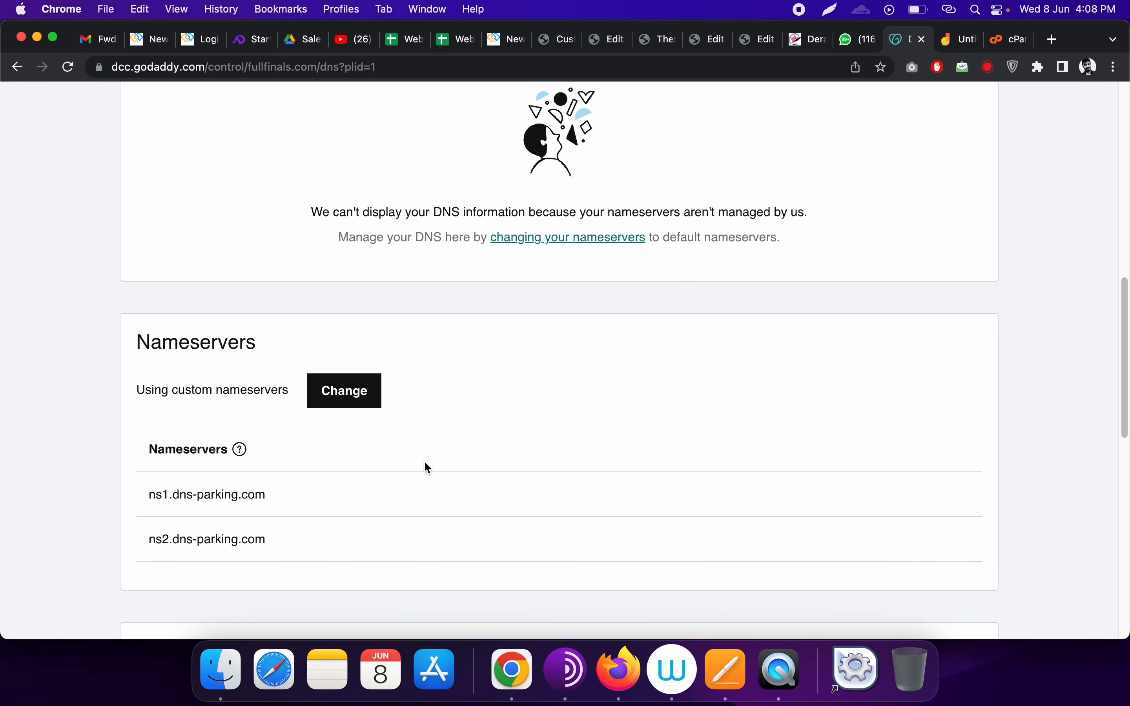
click(346, 327)
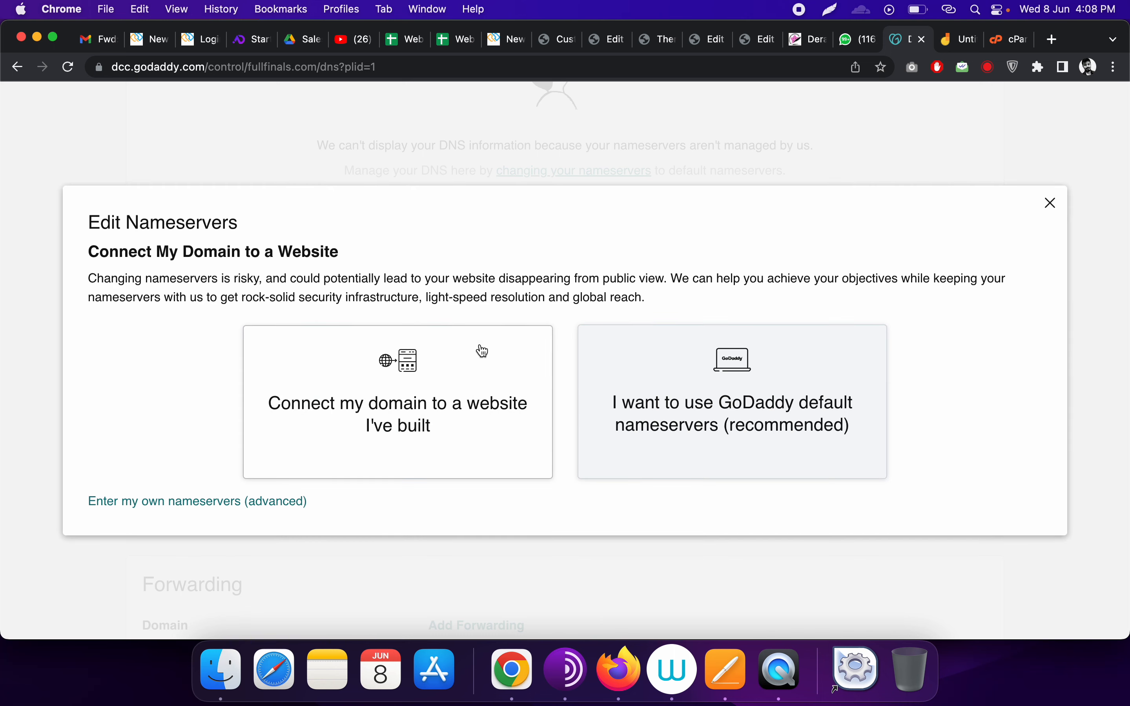
Choose custom nameservers and replace both entries with obns3.hostgator.com and obns4.hostgator.com
click(220, 502)
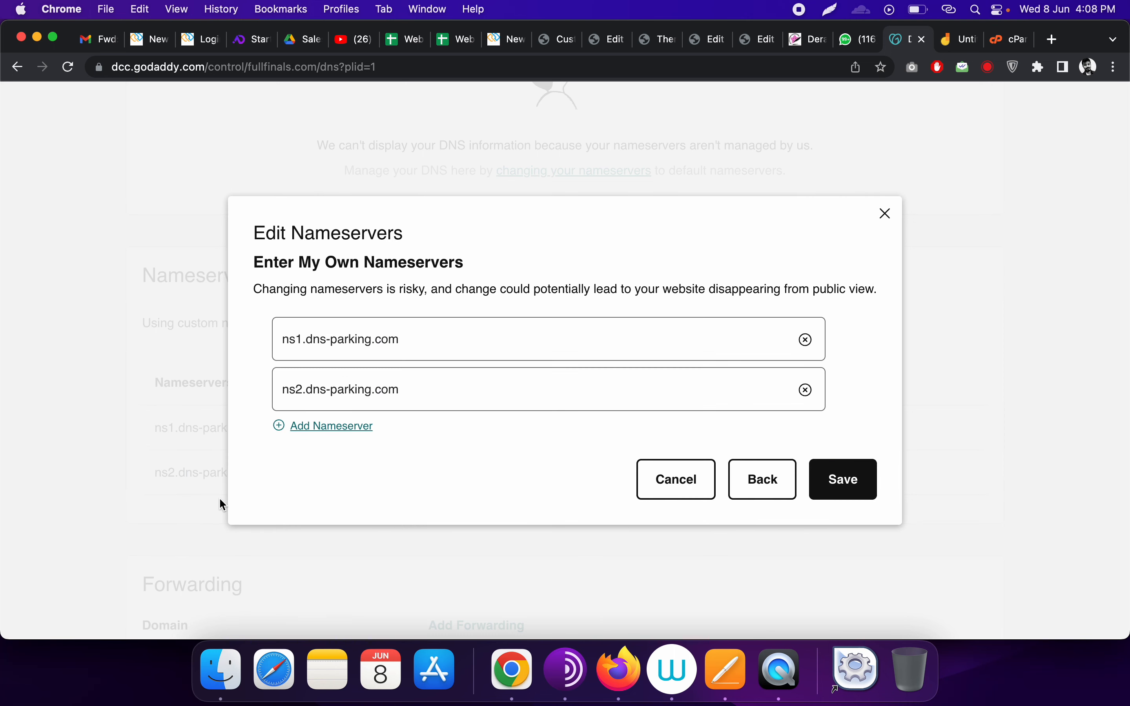
triple_click(428, 339)
text(o)
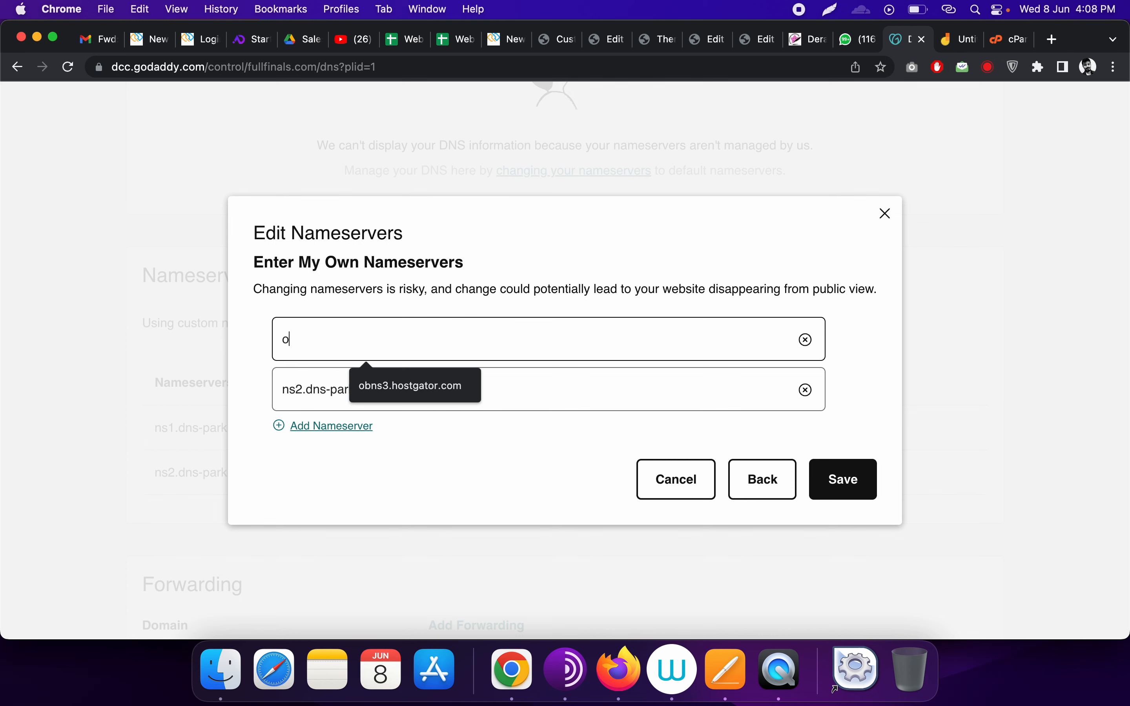
text(bns3.hostgator.com)
click(452, 388)
triple_click(451, 388)
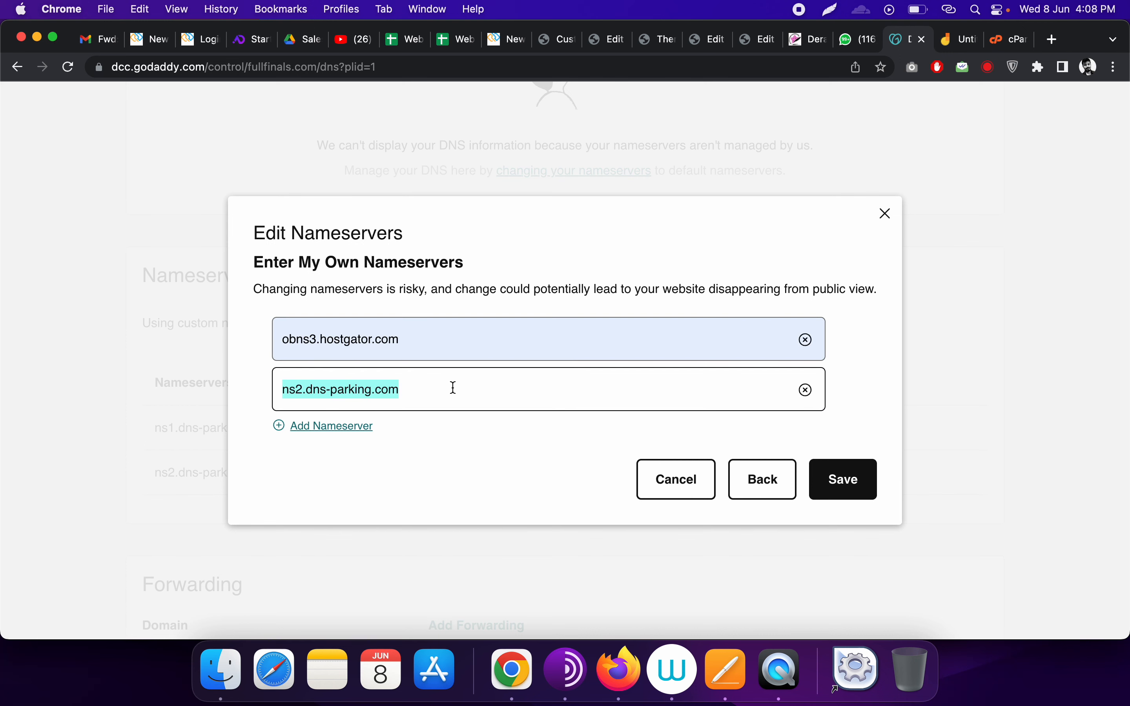
text(ob)
click(438, 427)
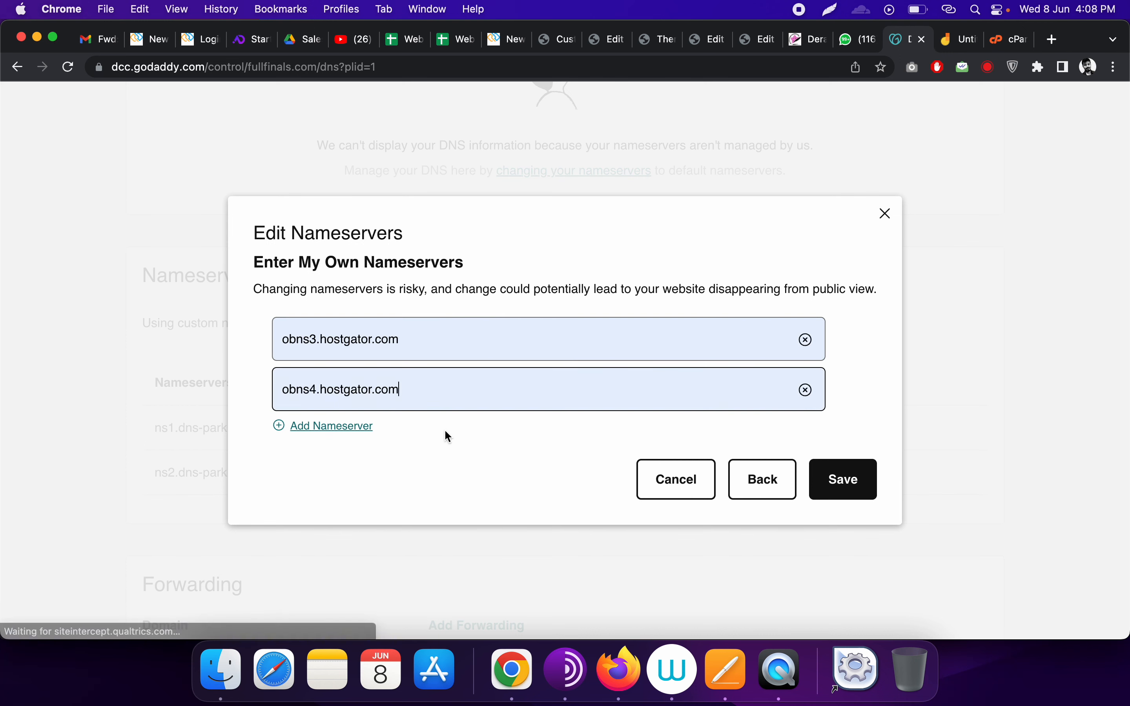
Save the nameservers, agree to the update, submit it, and dismiss the success notice
click(843, 486)
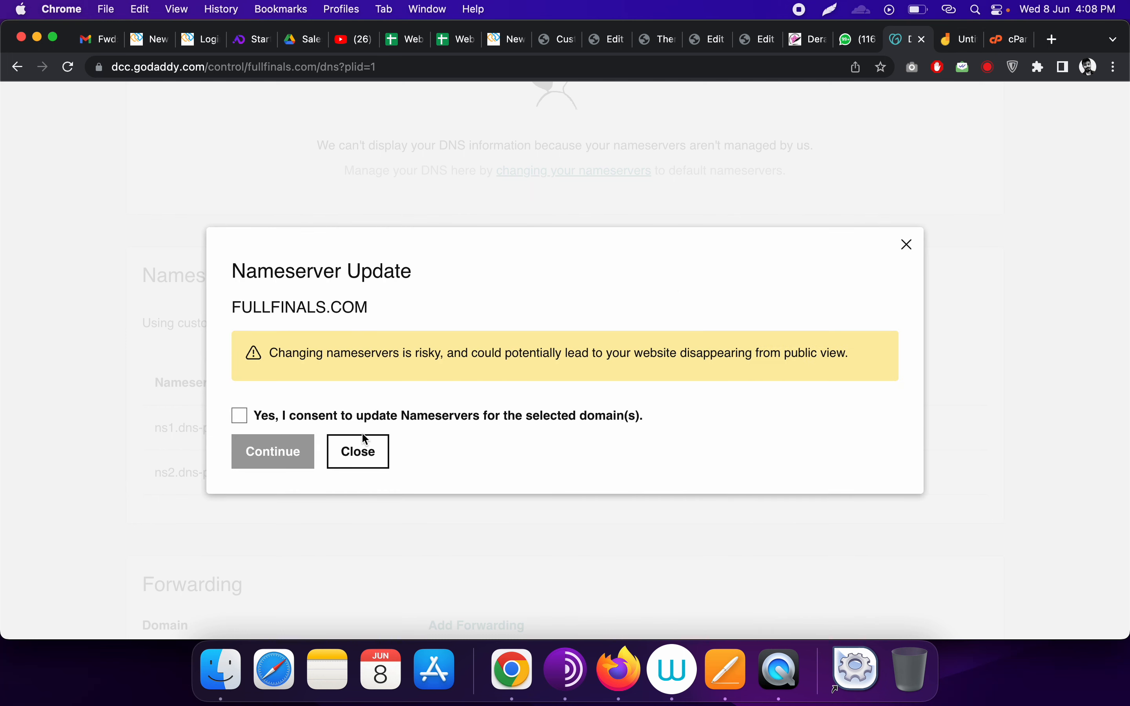
click(239, 416)
click(280, 444)
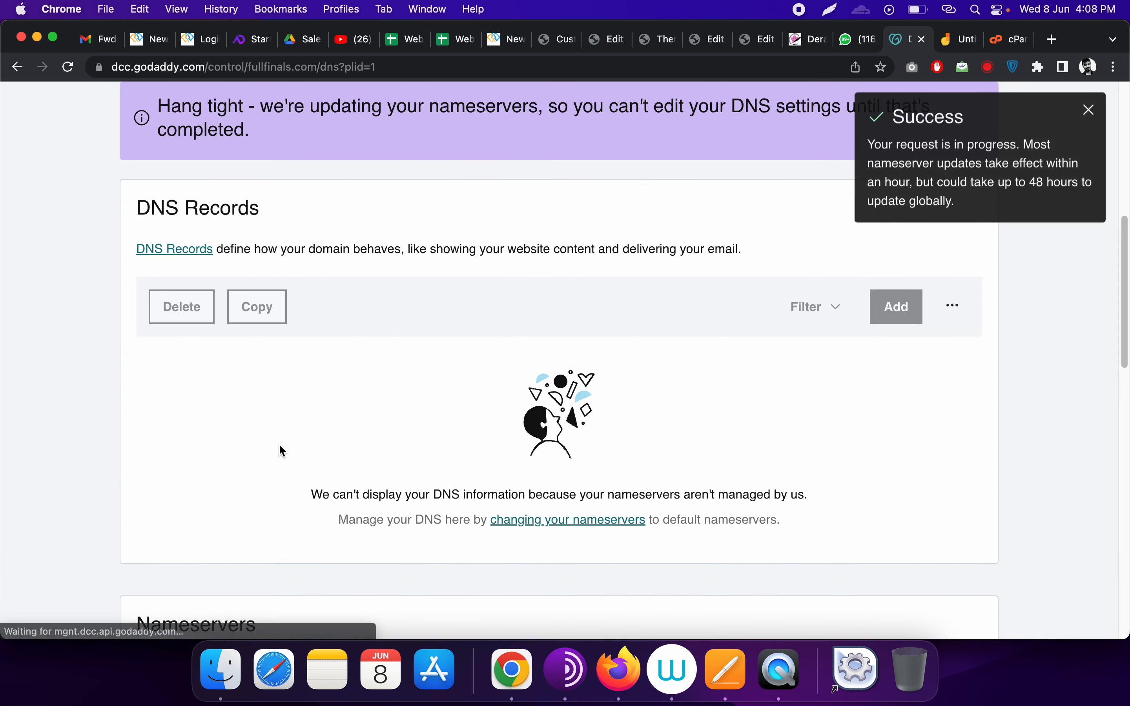
click(1087, 114)
scroll(516, 334, up, 10)
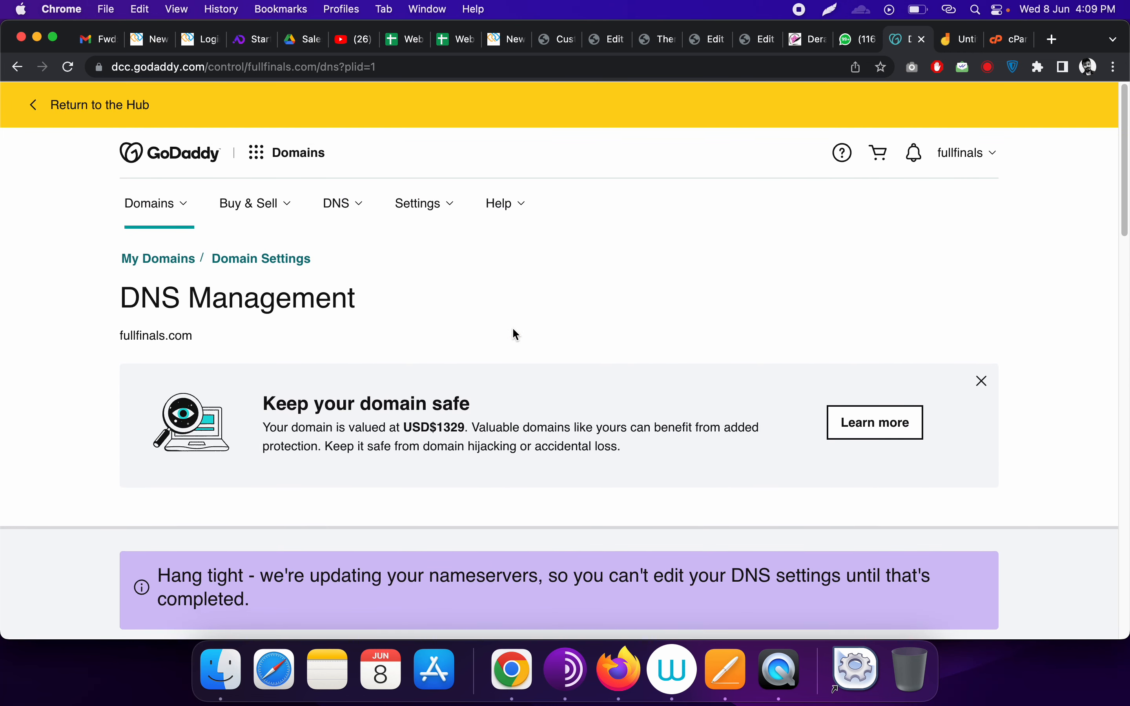
On the Jamboard sketch, trace the Domain arrow, circle key points, and underline 'cpanel' and 'ns records'
click(923, 40)
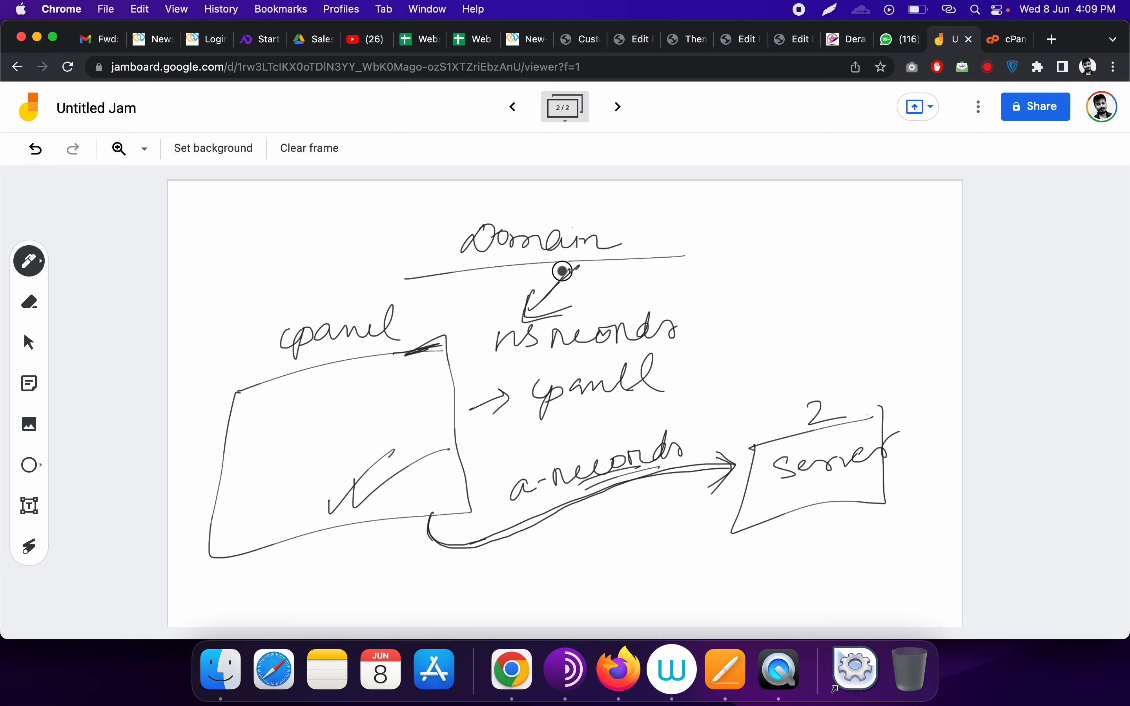
mouse_move(574, 262)
mouse_down()
mouse_move(518, 319)
mouse_move(449, 346)
mouse_up()
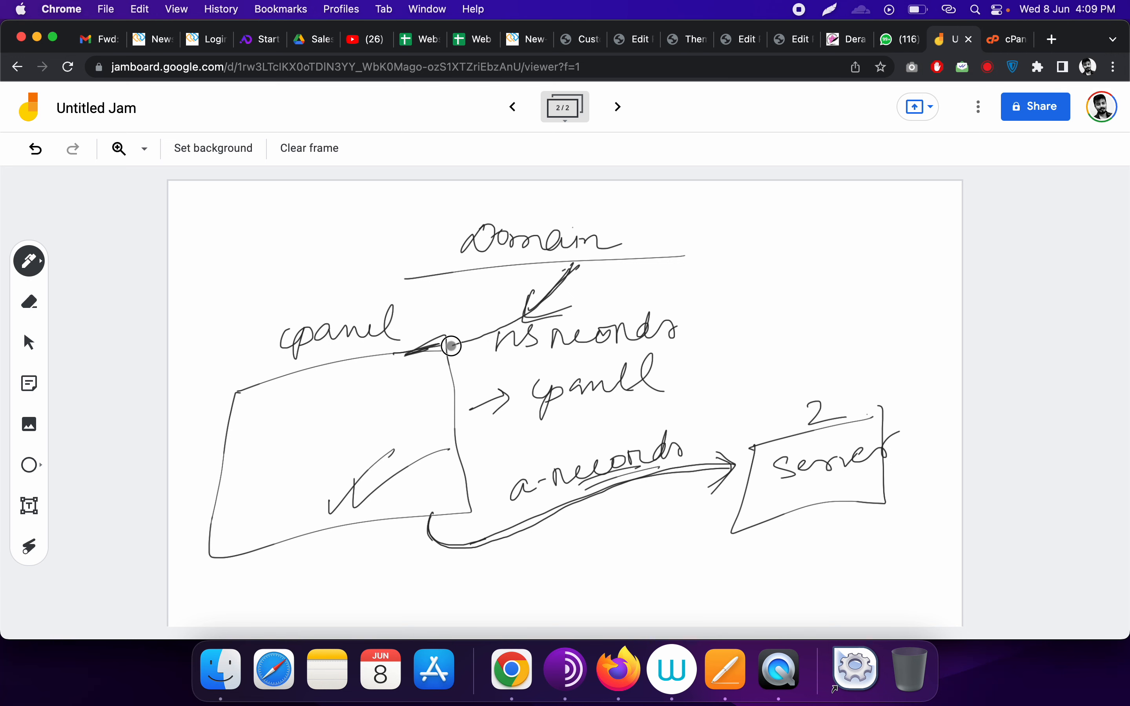
drag(558, 269, 578, 262)
mouse_move(461, 329)
mouse_down()
mouse_move(443, 353)
mouse_move(427, 343)
mouse_up()
drag(346, 354, 417, 336)
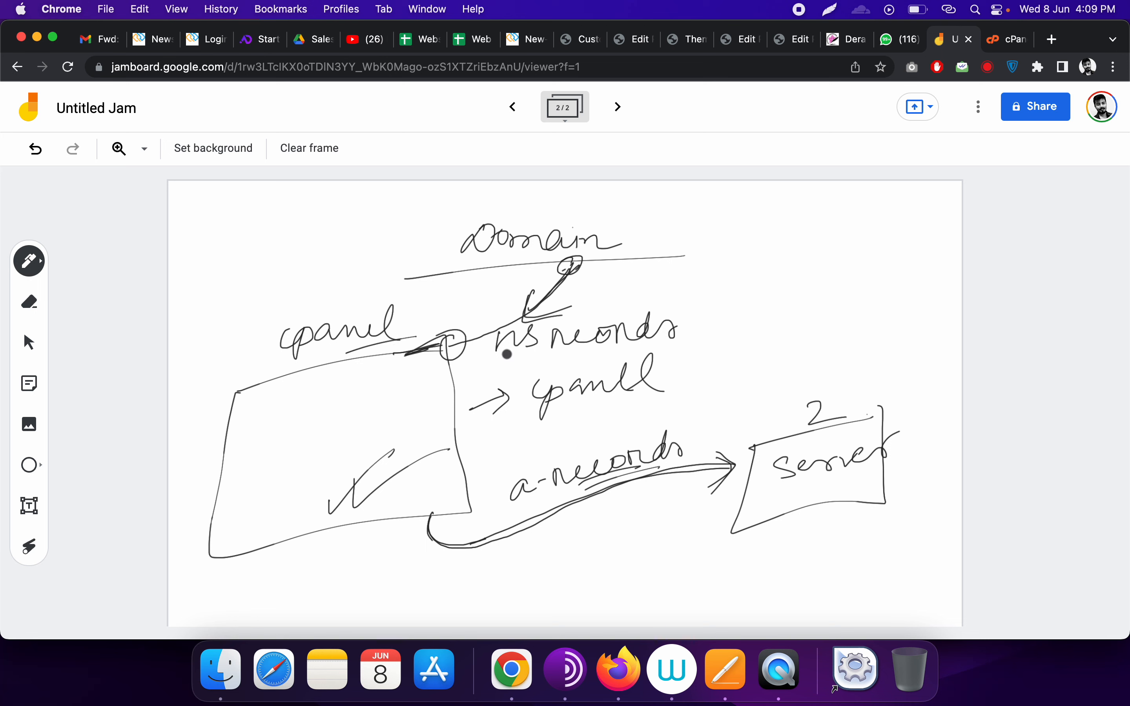
drag(479, 358, 662, 335)
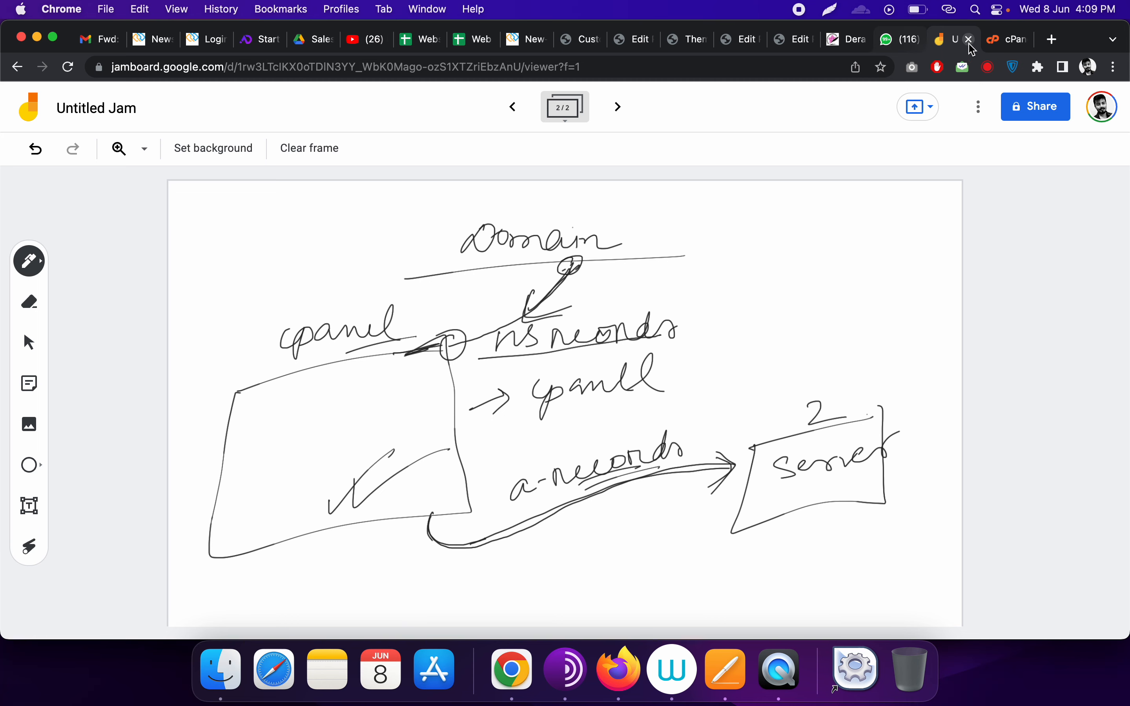
click(993, 47)
click(520, 149)
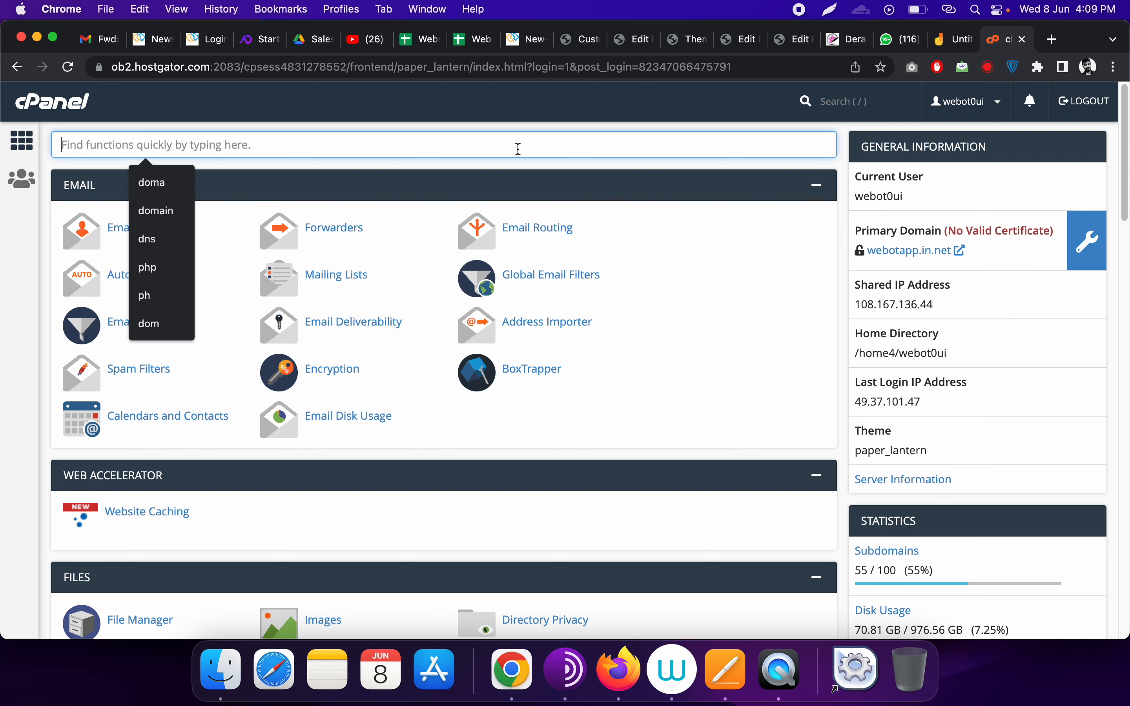
Open cPanel's Addon Domains page by searching tools for 'add'
text(add)
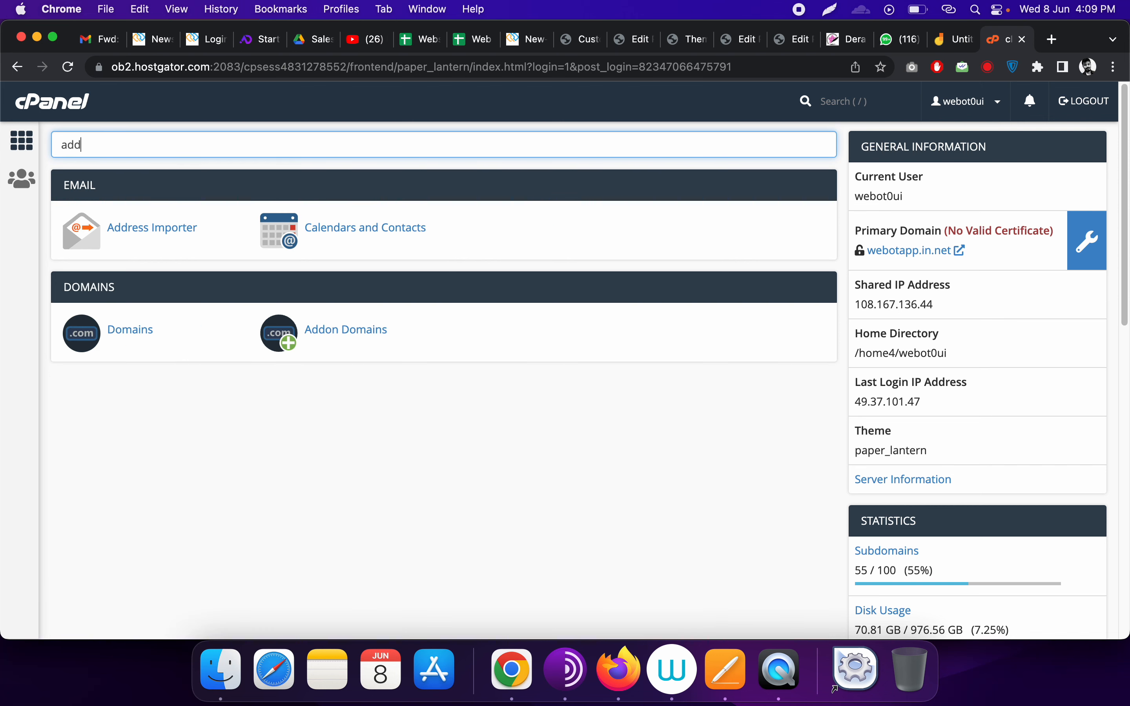
click(346, 332)
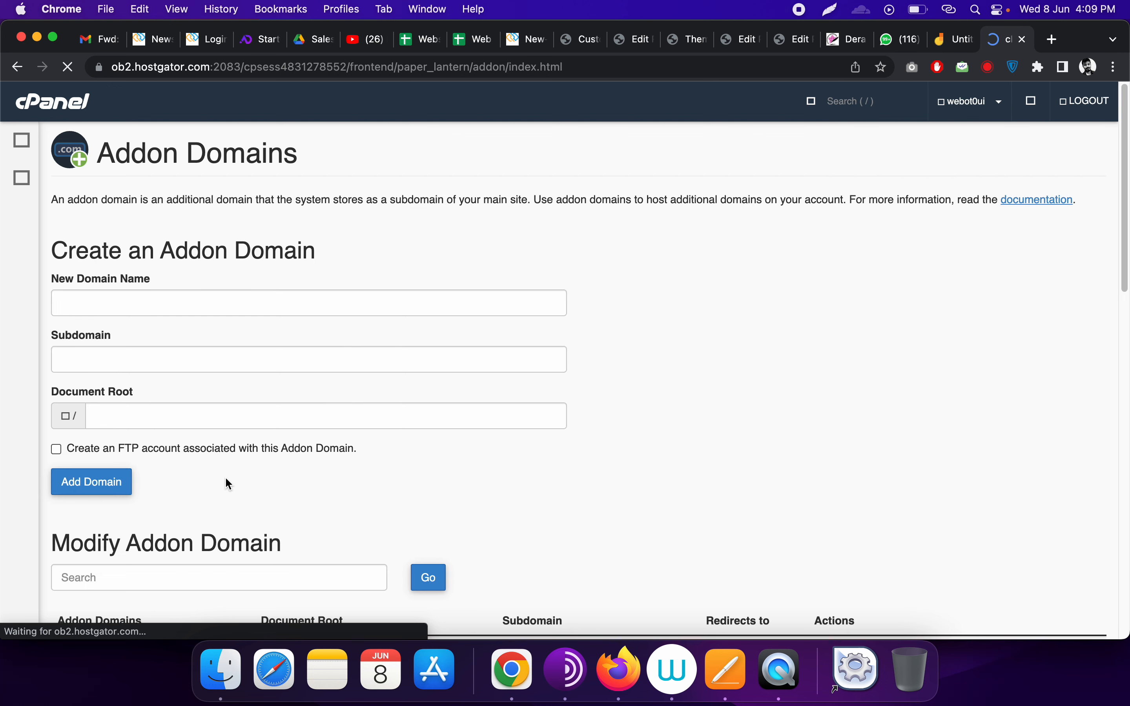
scroll(226, 481, down, 4)
Search the existing addon domains for 'full', which returns no matches
click(231, 420)
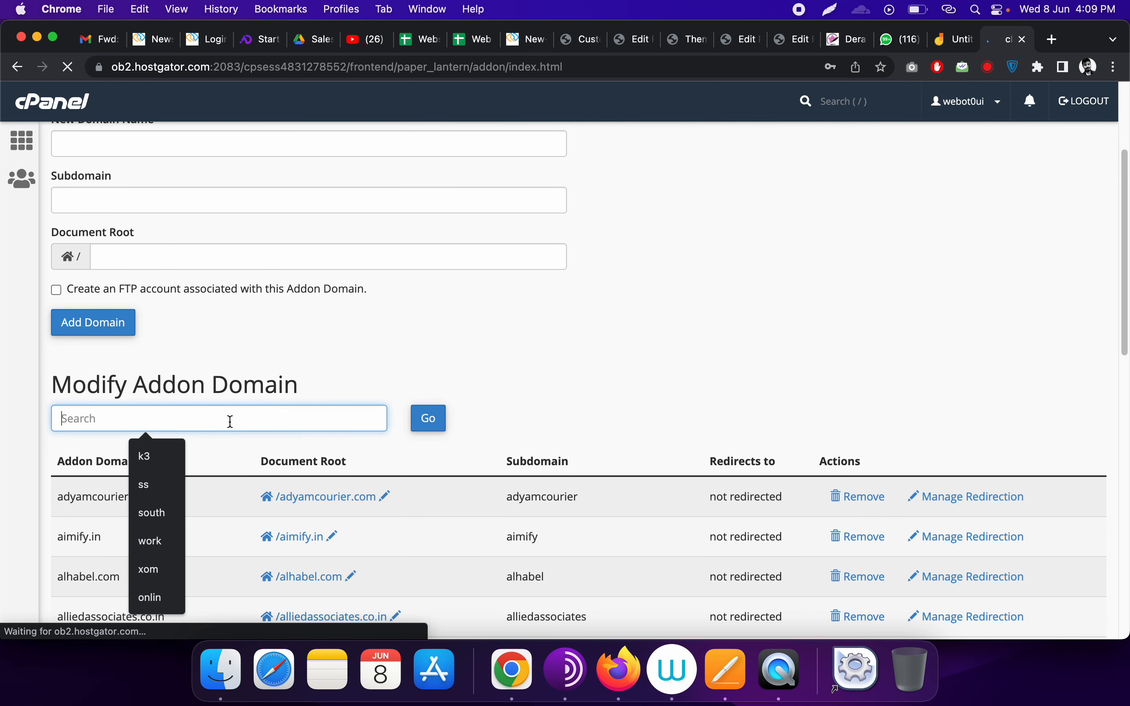
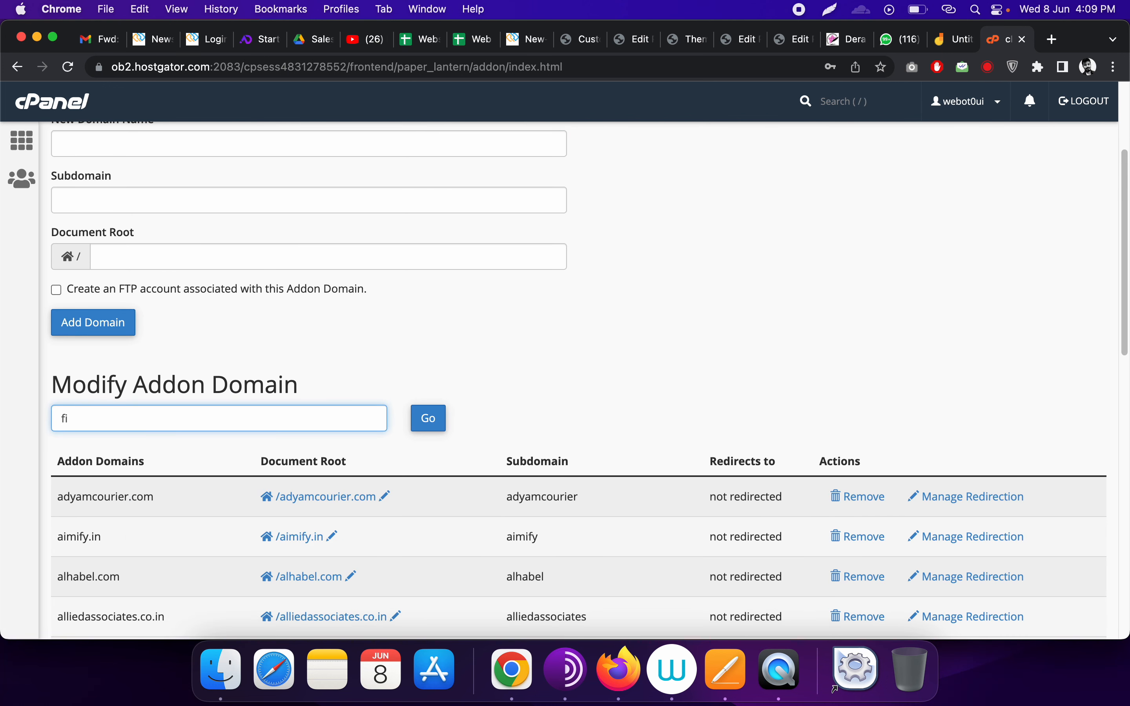
key(BackSpace)
key(BackSpace)
triple_click(179, 426)
key(BackSpace)
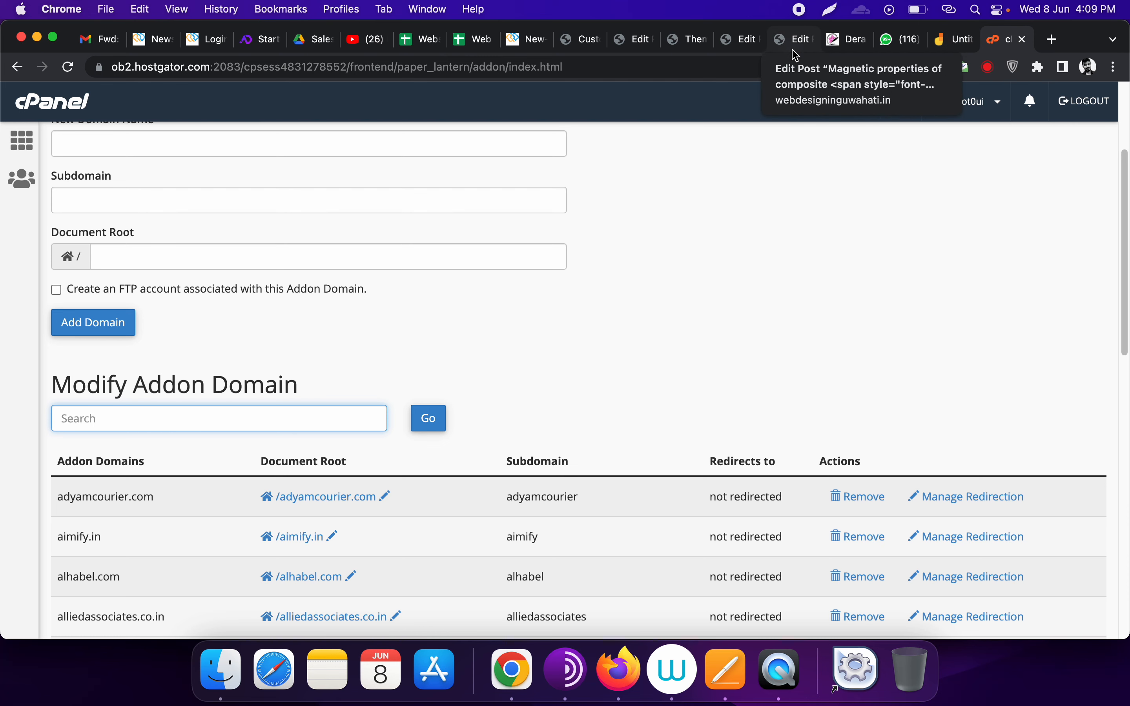
click(854, 50)
click(1015, 49)
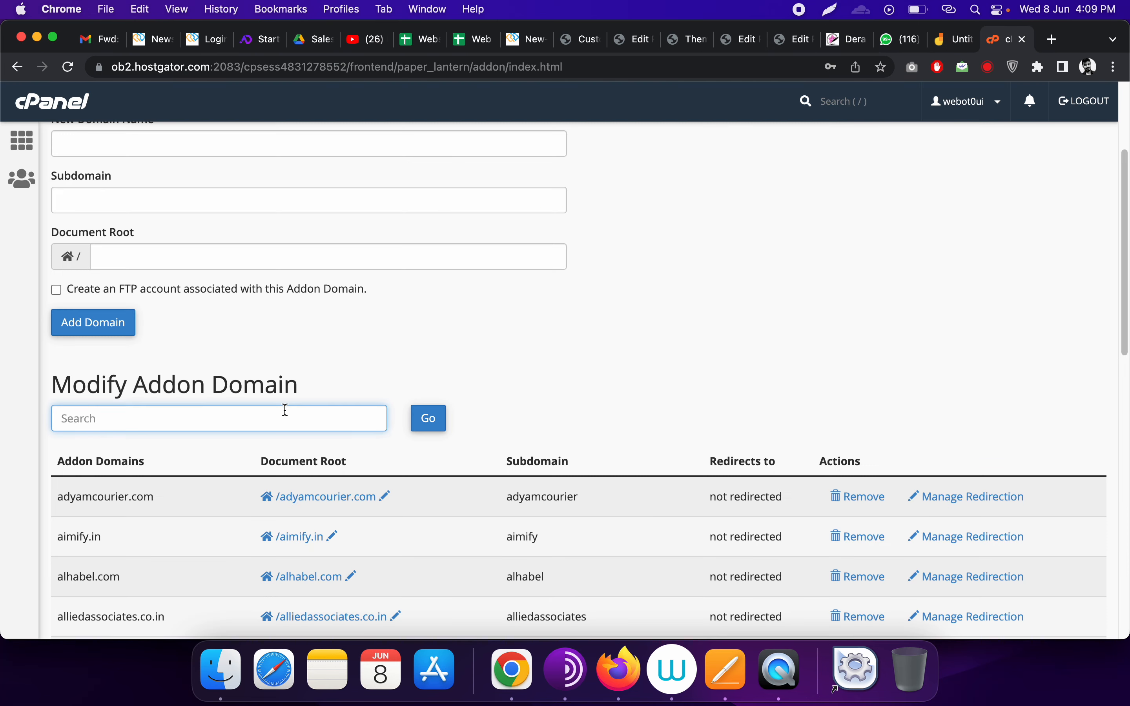
click(268, 410)
text(full)
key(Return)
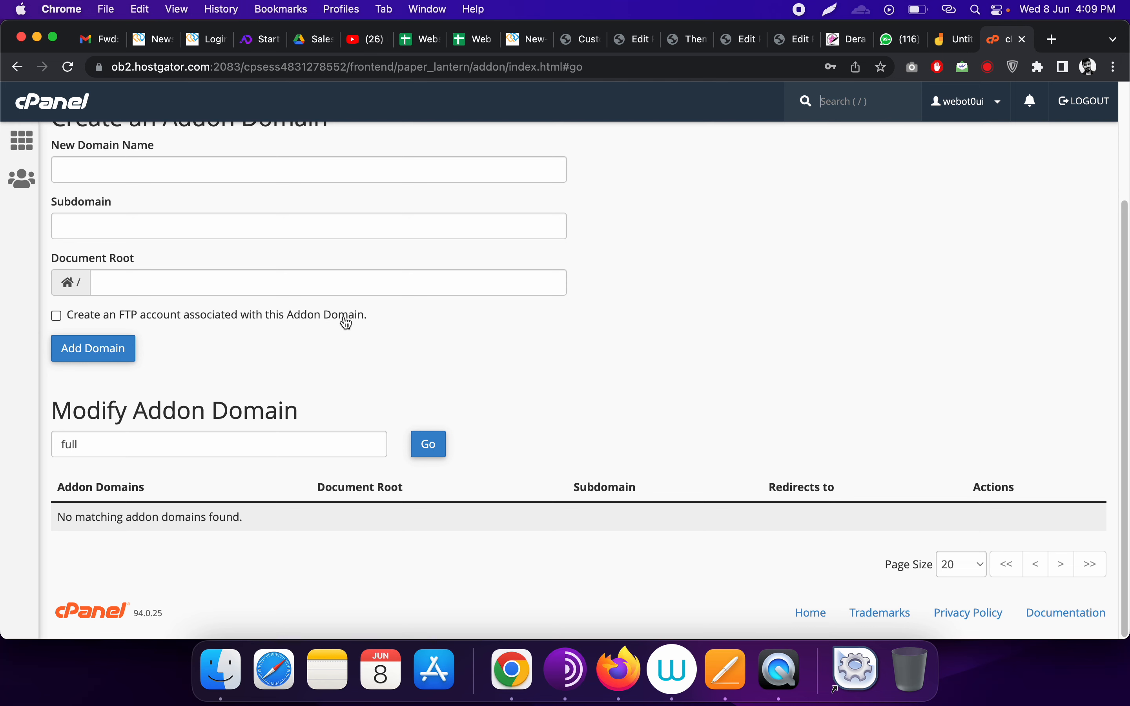
Copy the Fullfinals.com link address from the WhatsApp chat and return to cPanel
click(902, 42)
scroll(613, 282, up, 10)
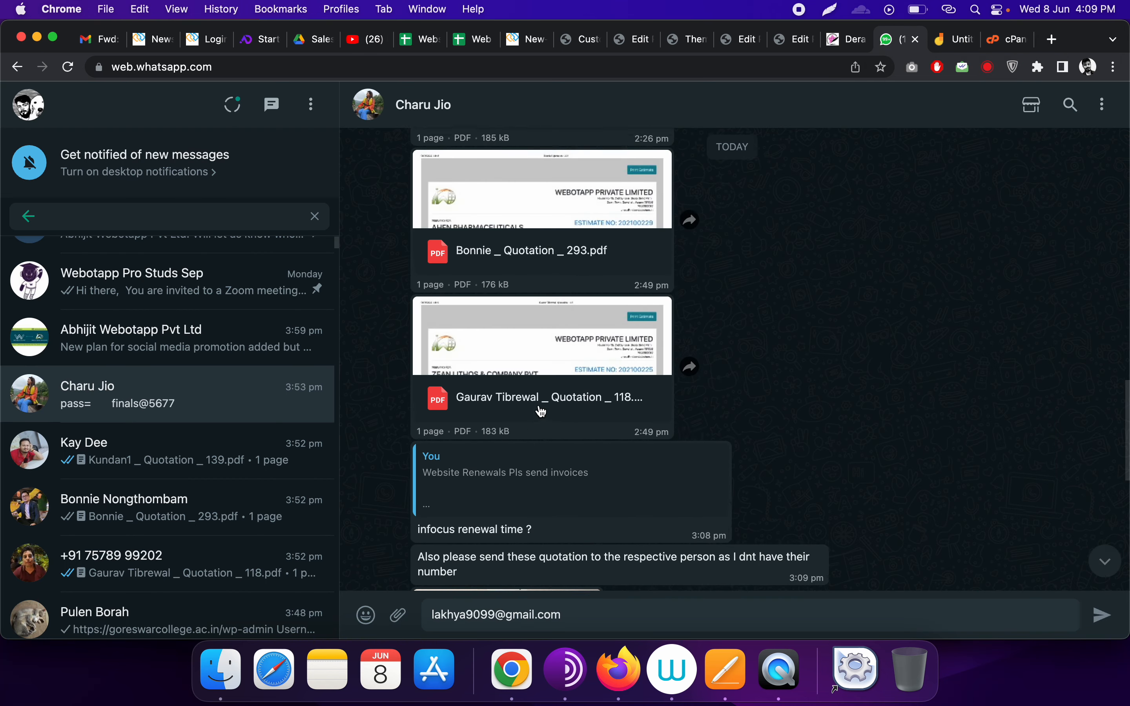
scroll(542, 411, up, 10)
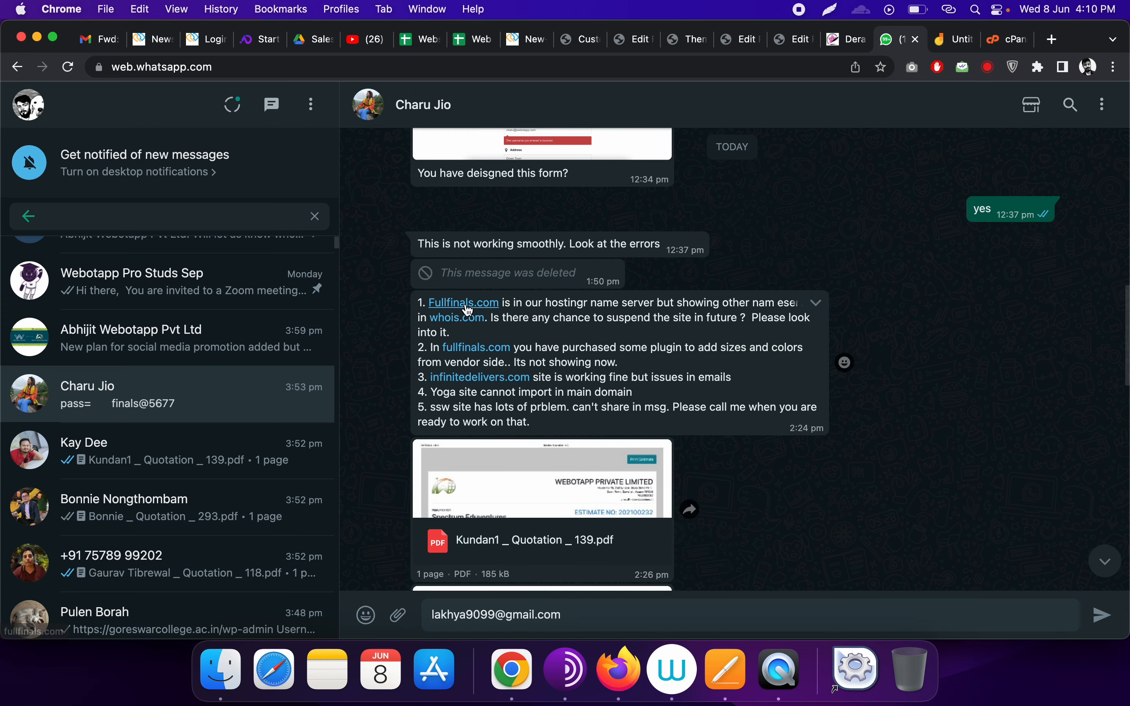
right_click(467, 307)
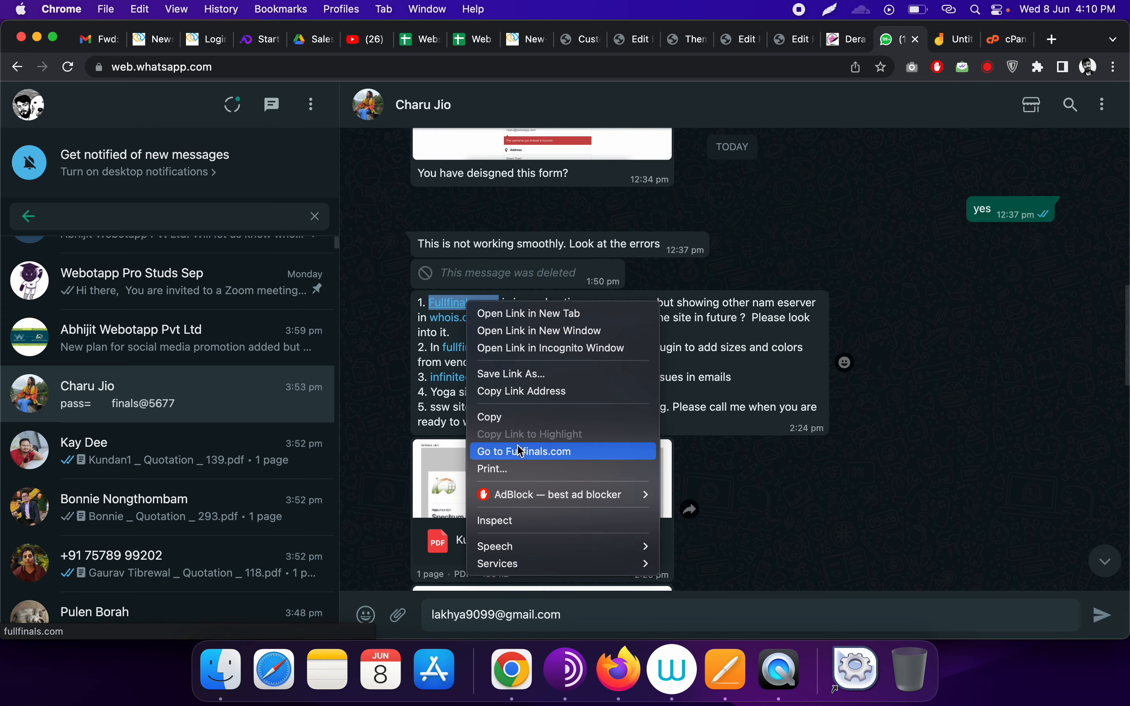
click(529, 393)
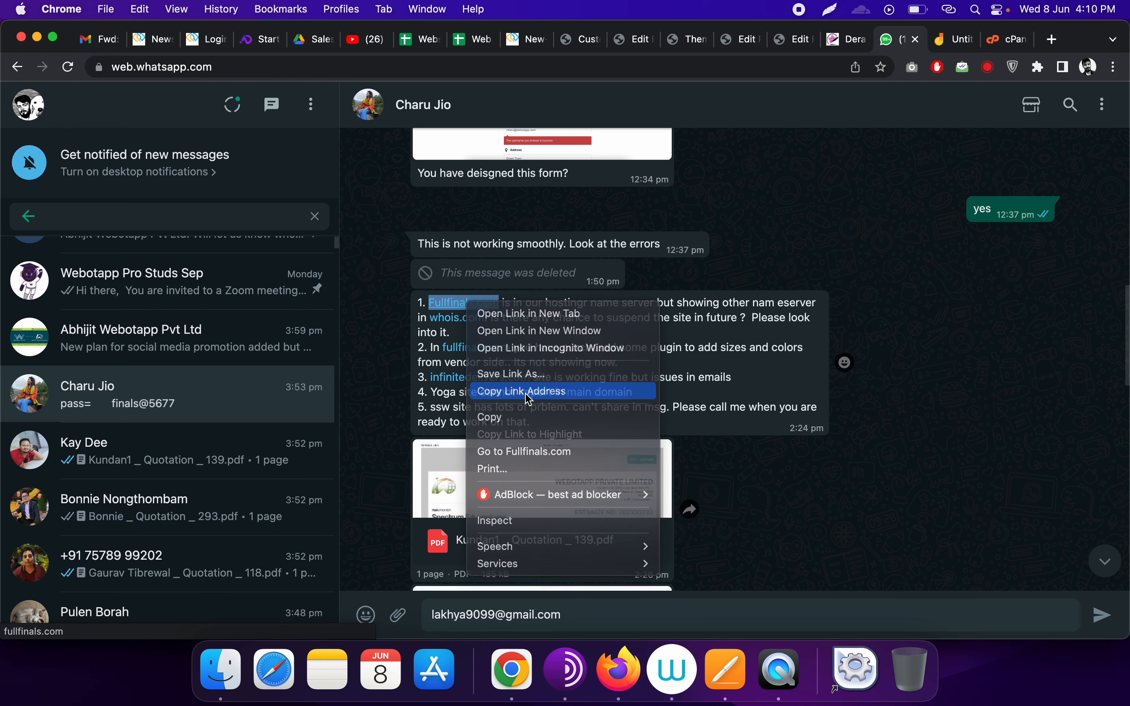
click(1011, 41)
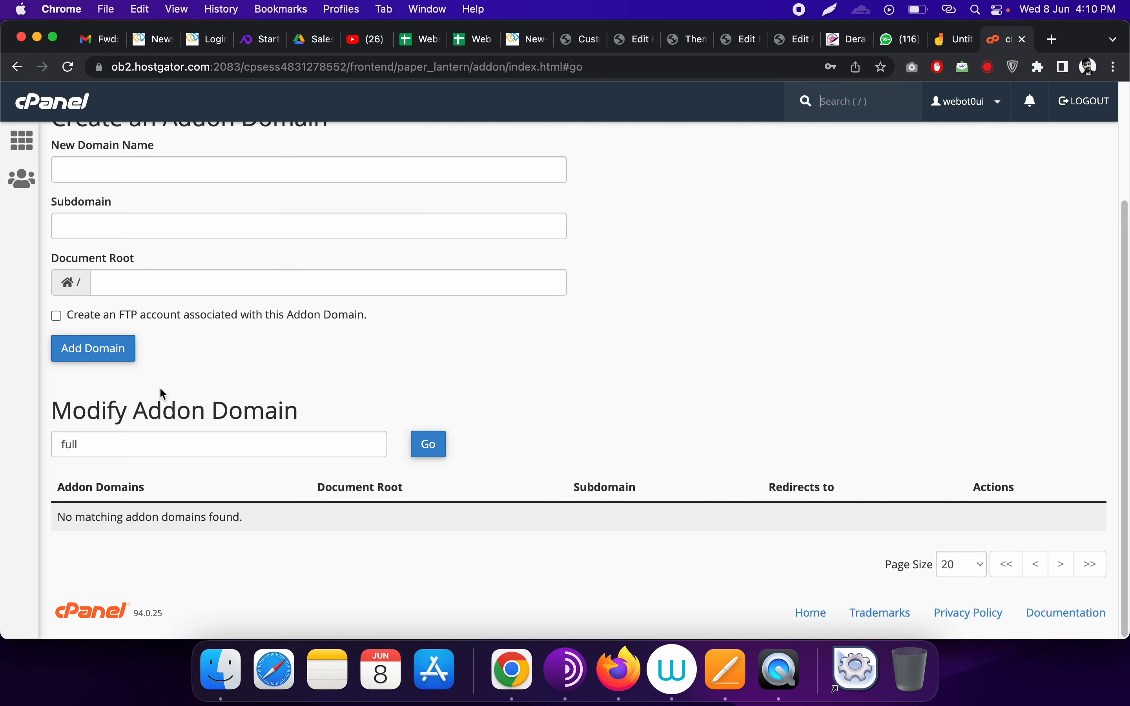
Add addon domain fullfinals.com with subdomain fullfinals and document root fullfinals.com
scroll(275, 285, up, 3)
click(214, 270)
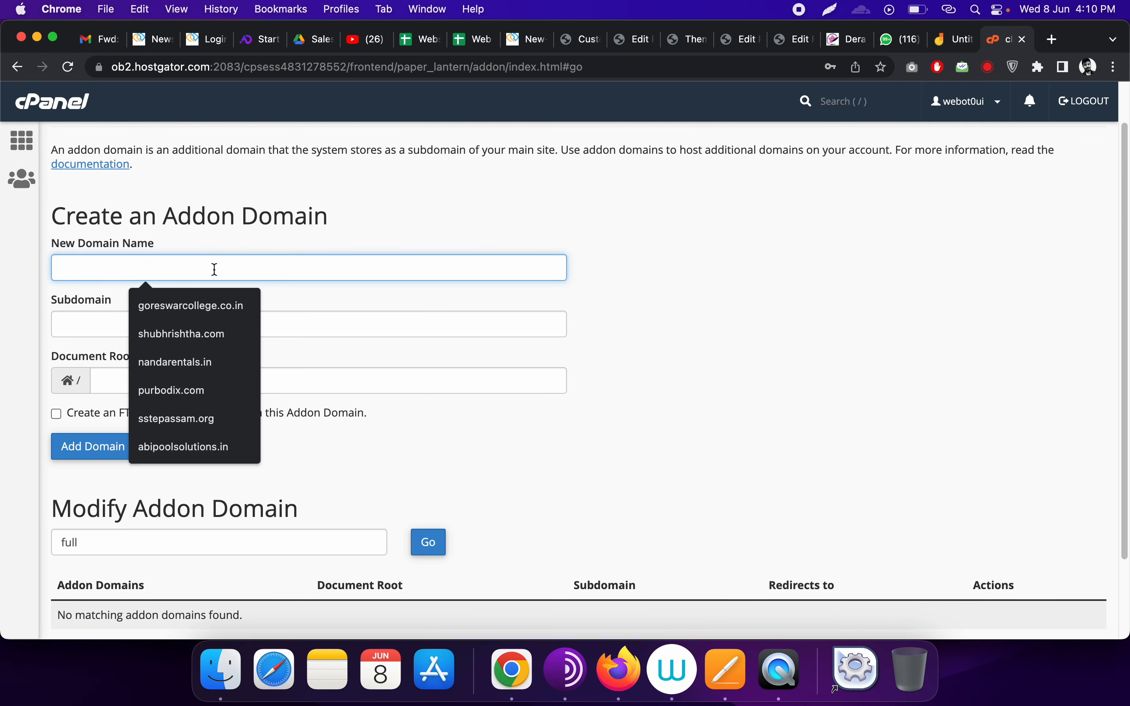
key(super+v)
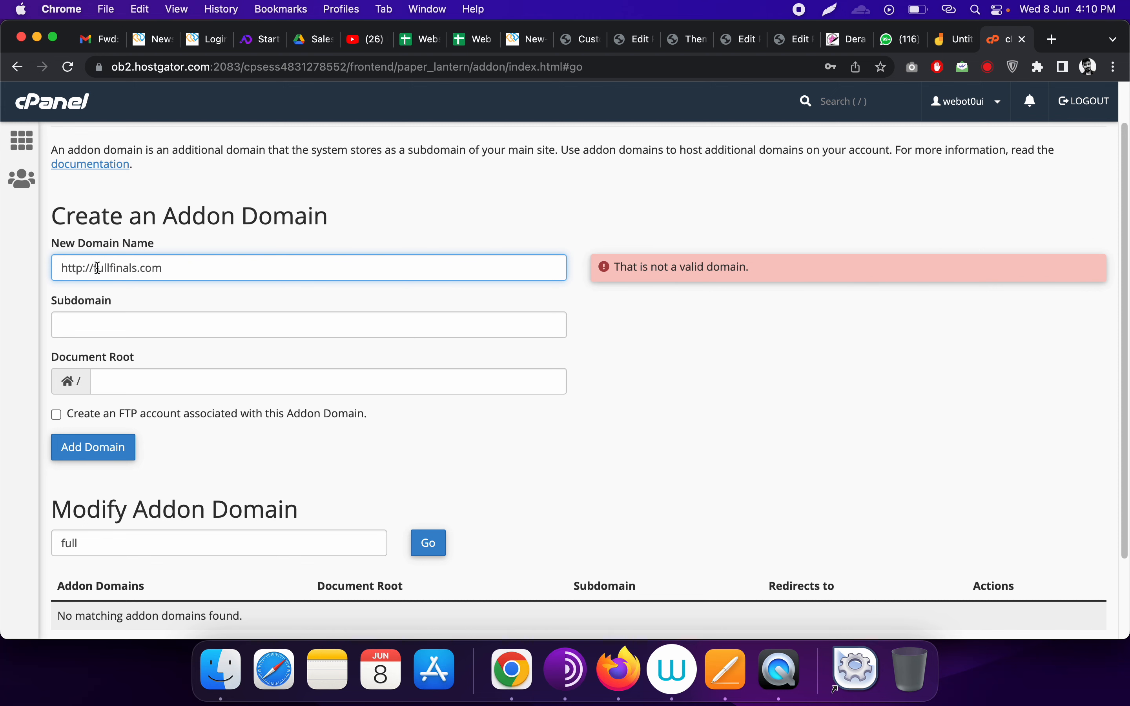
click(98, 269)
key(BackSpace)
key(BackSpace)
key(BackSpace)
key(BackSpace)
key(BackSpace)
key(BackSpace)
key(BackSpace)
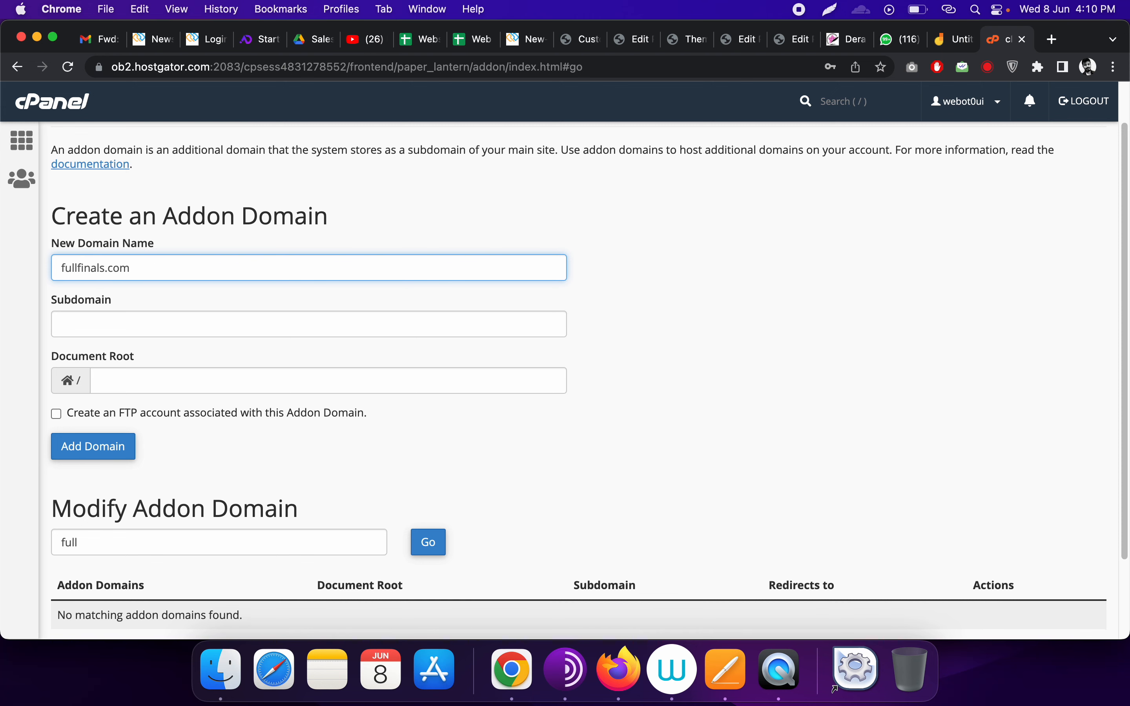
key(Tab)
key(Tab)
click(111, 458)
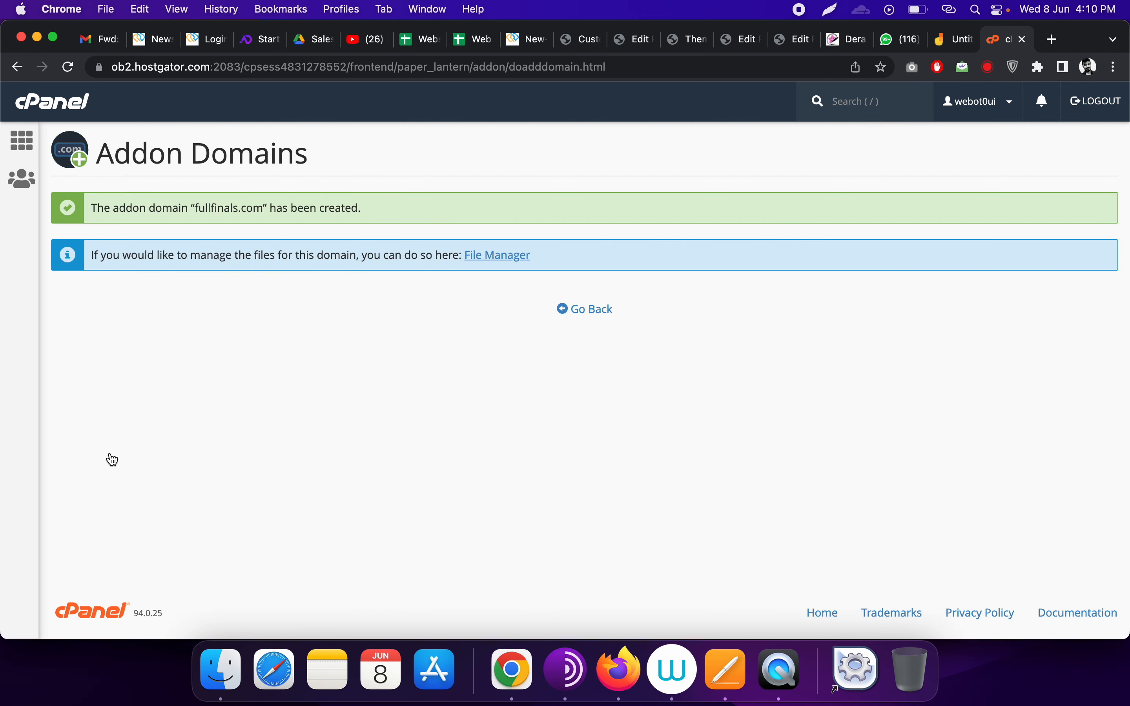
click(16, 148)
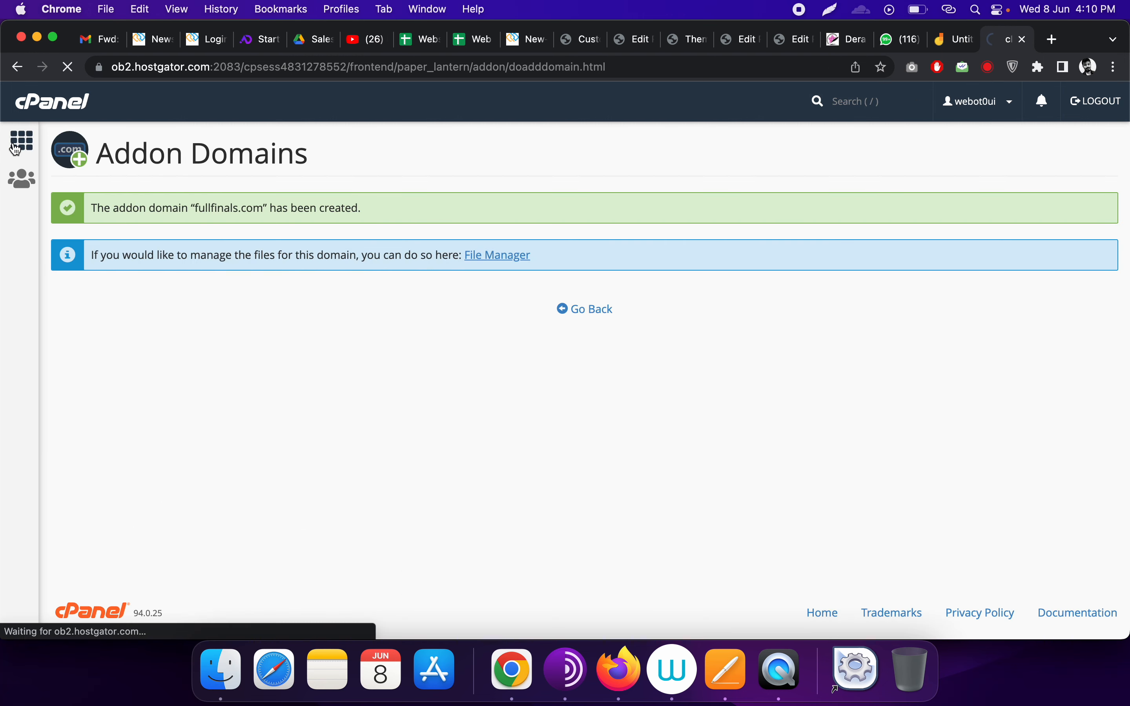
Start a new email account in Email Accounts on the fullfinals.com domain
click(179, 229)
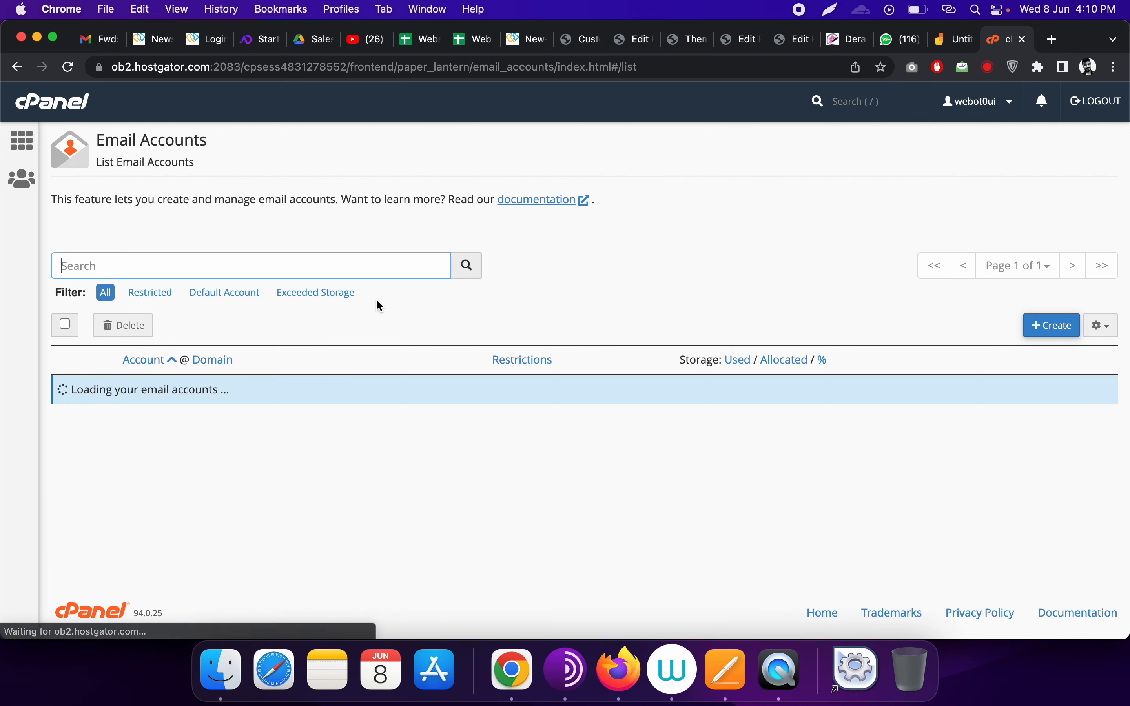
click(1051, 327)
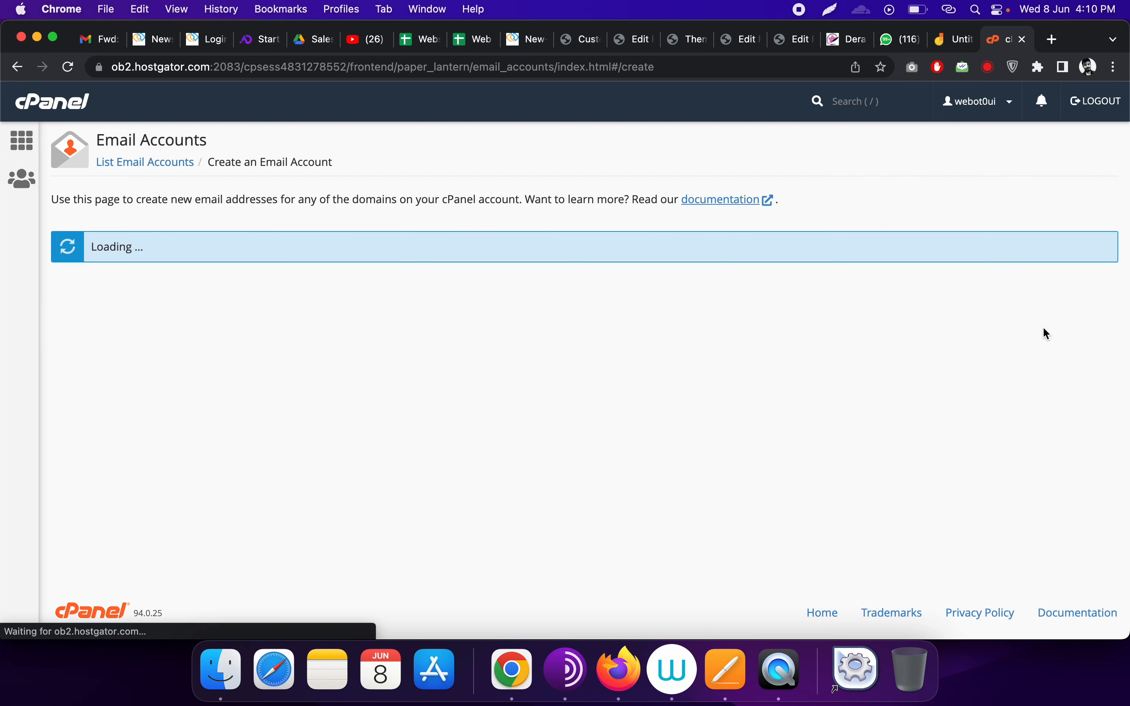
click(205, 313)
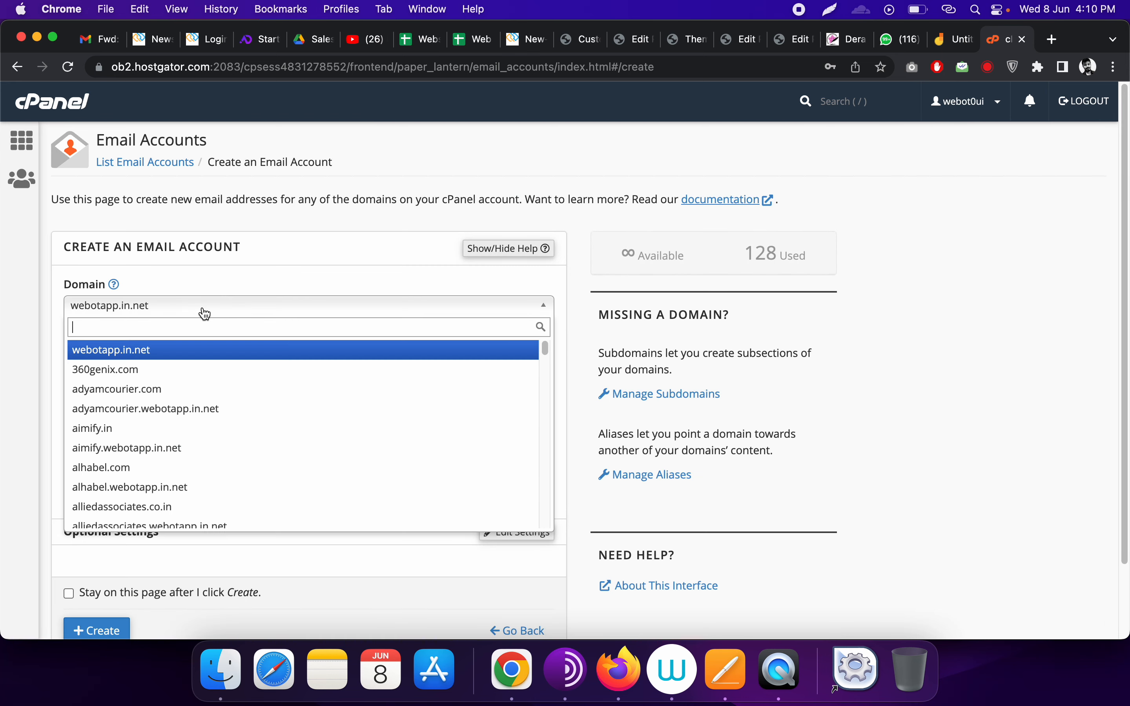
text(full)
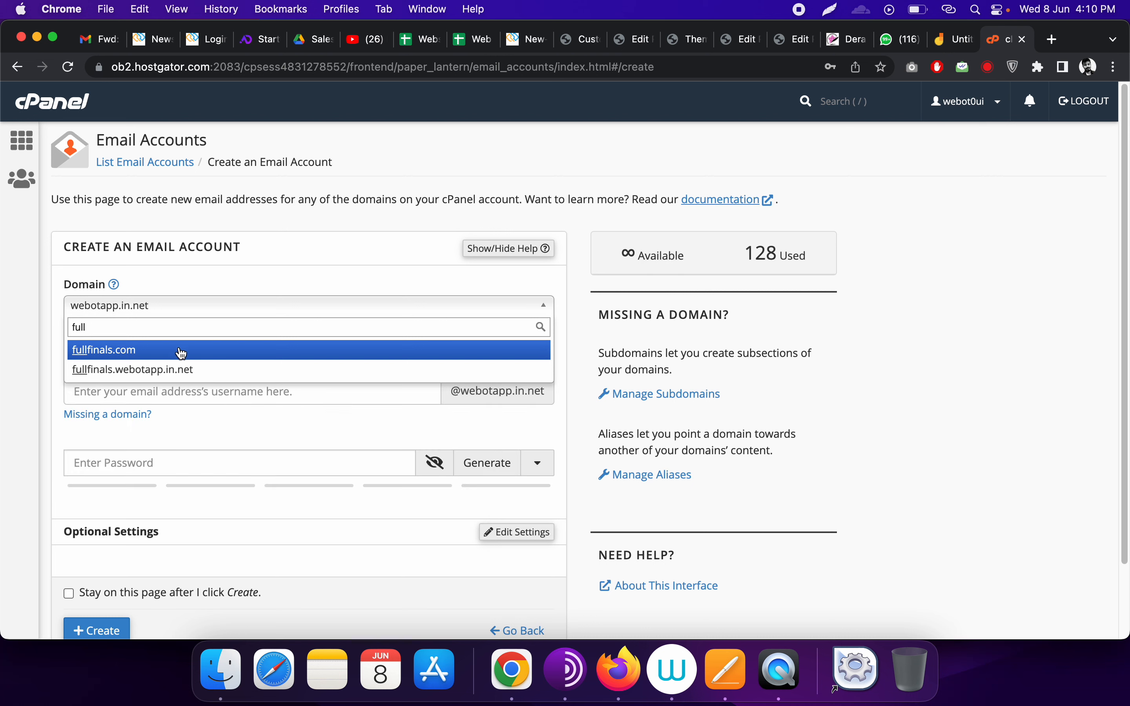
click(182, 352)
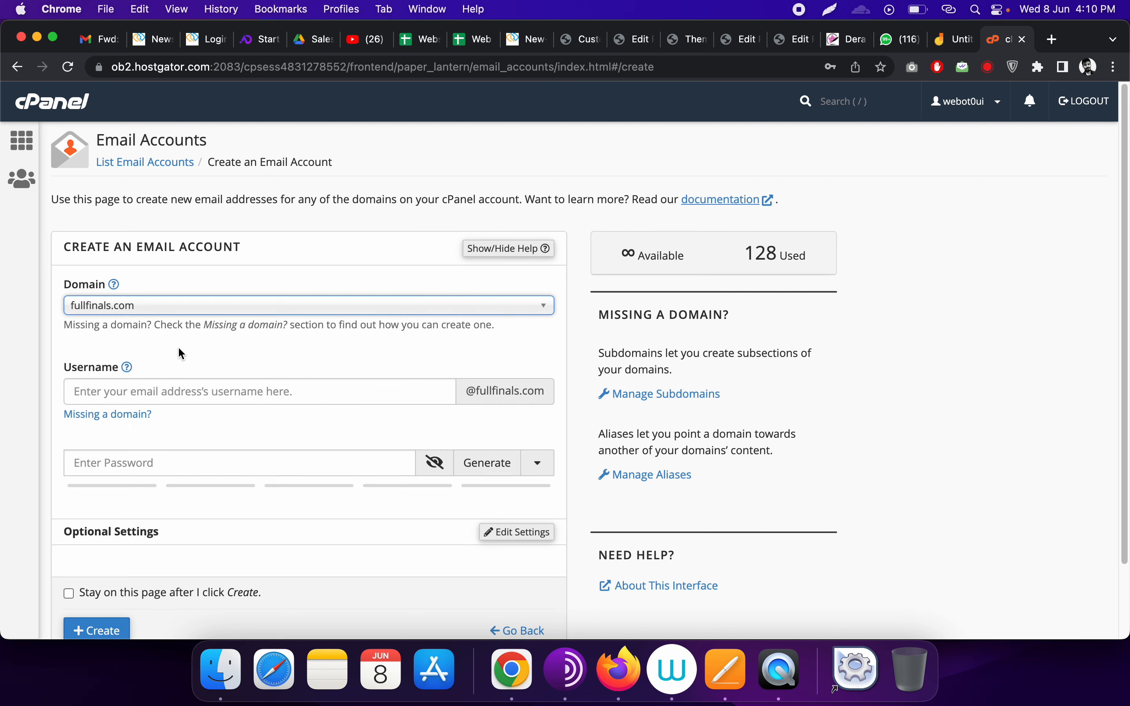
click(190, 393)
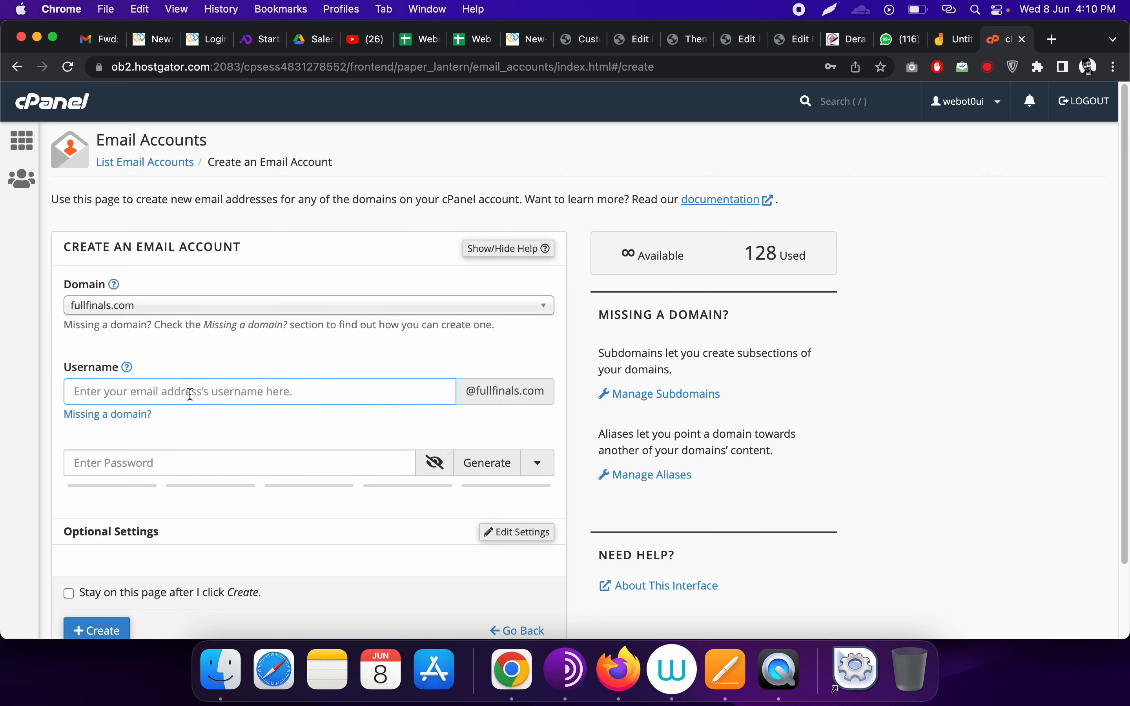
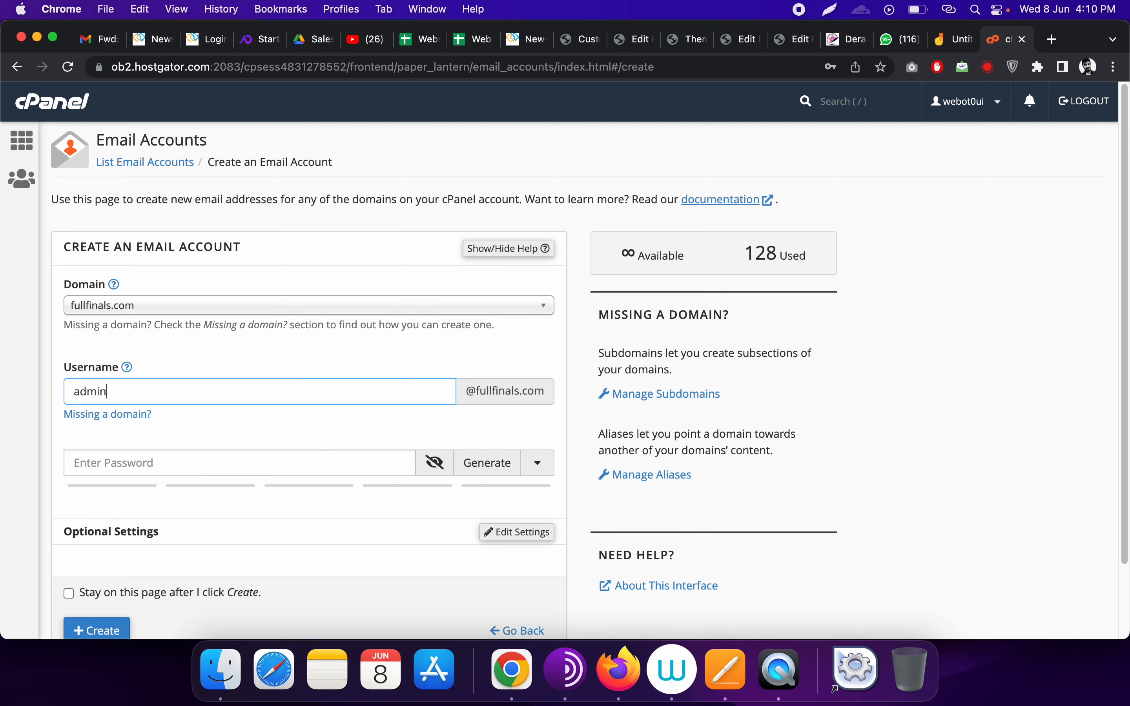
scroll(589, 362, down, 2)
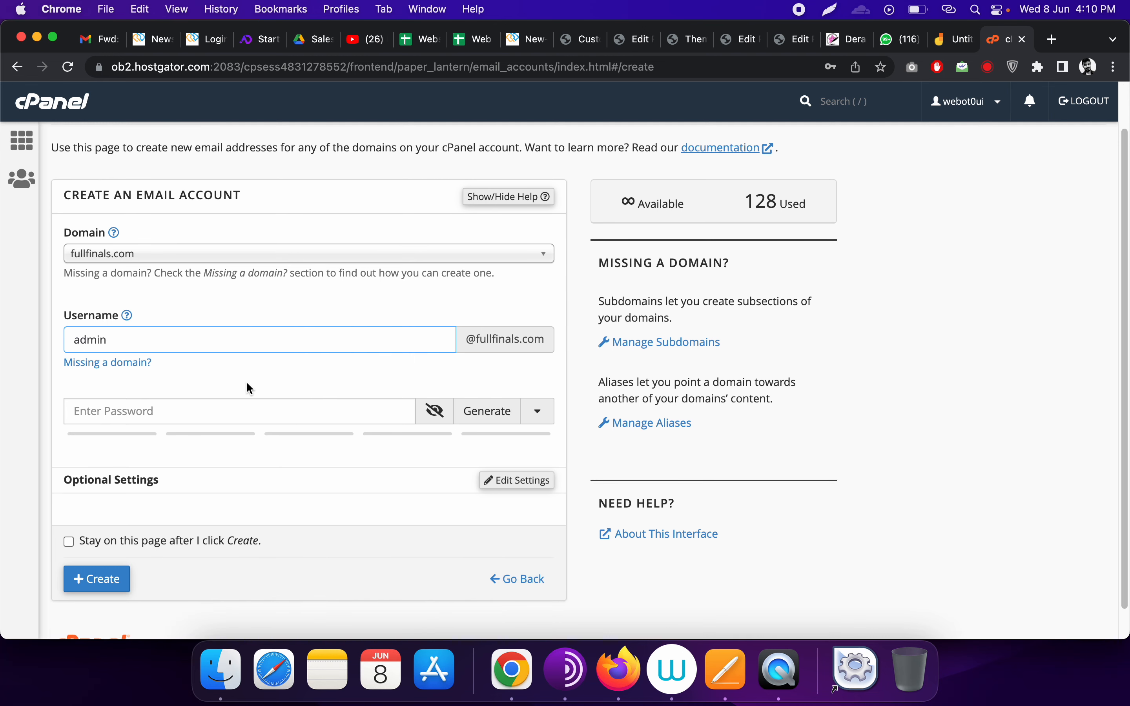
click(183, 410)
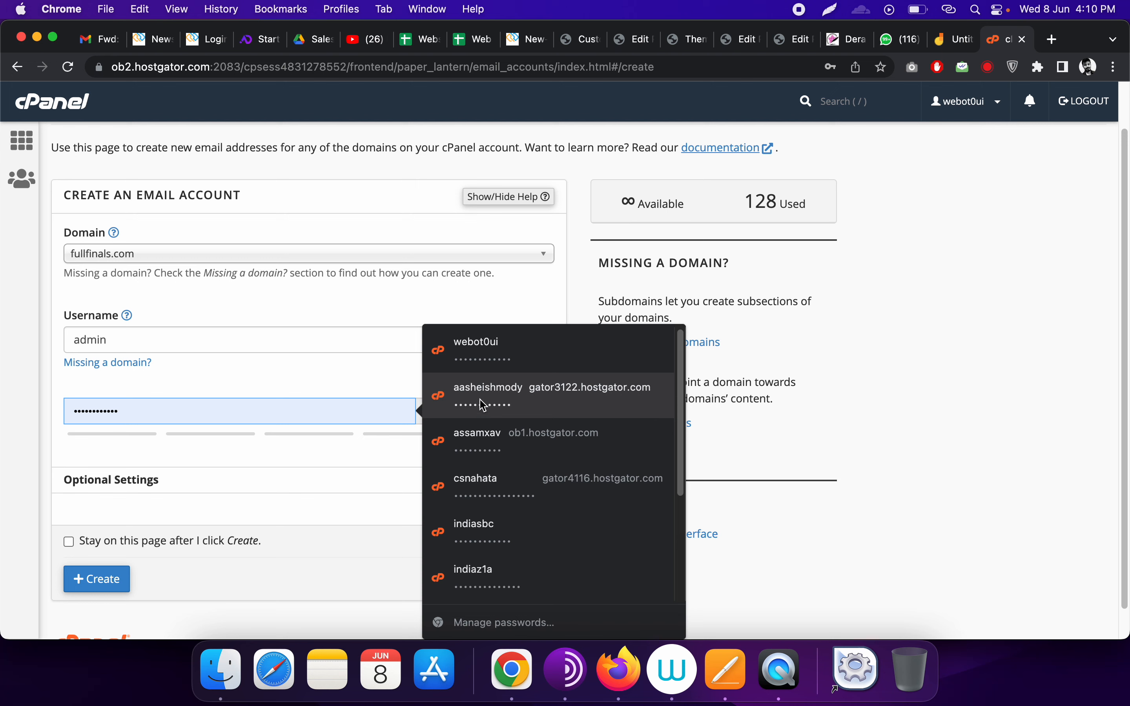
click(335, 386)
click(490, 411)
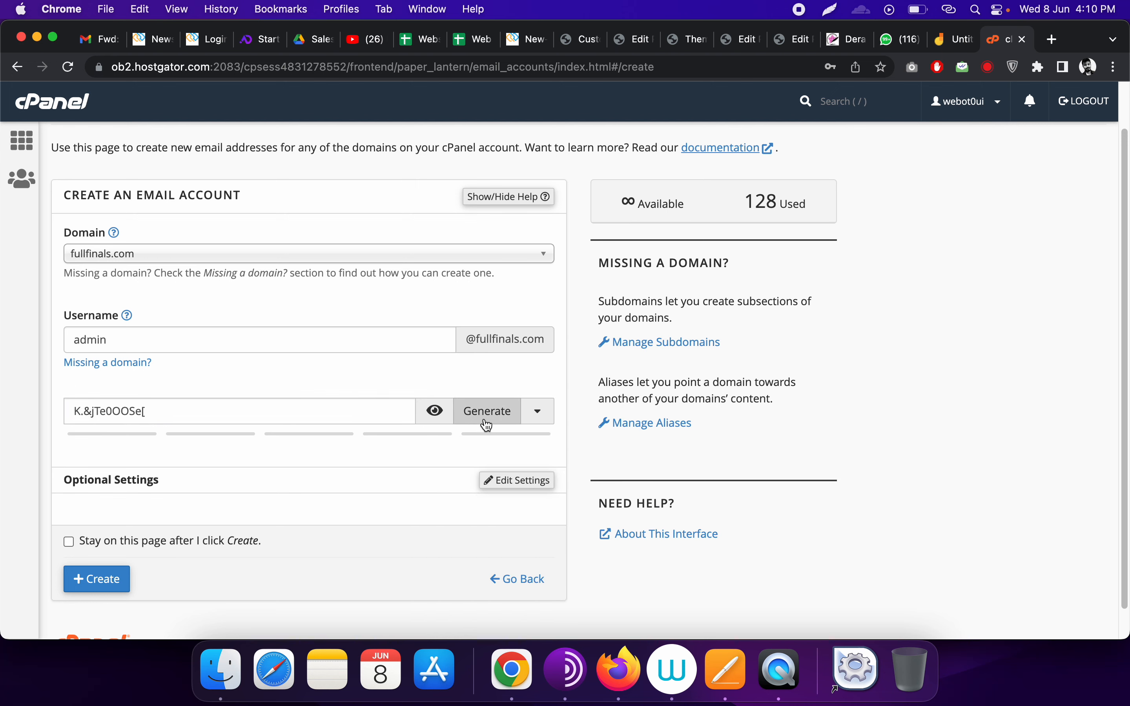
triple_click(303, 410)
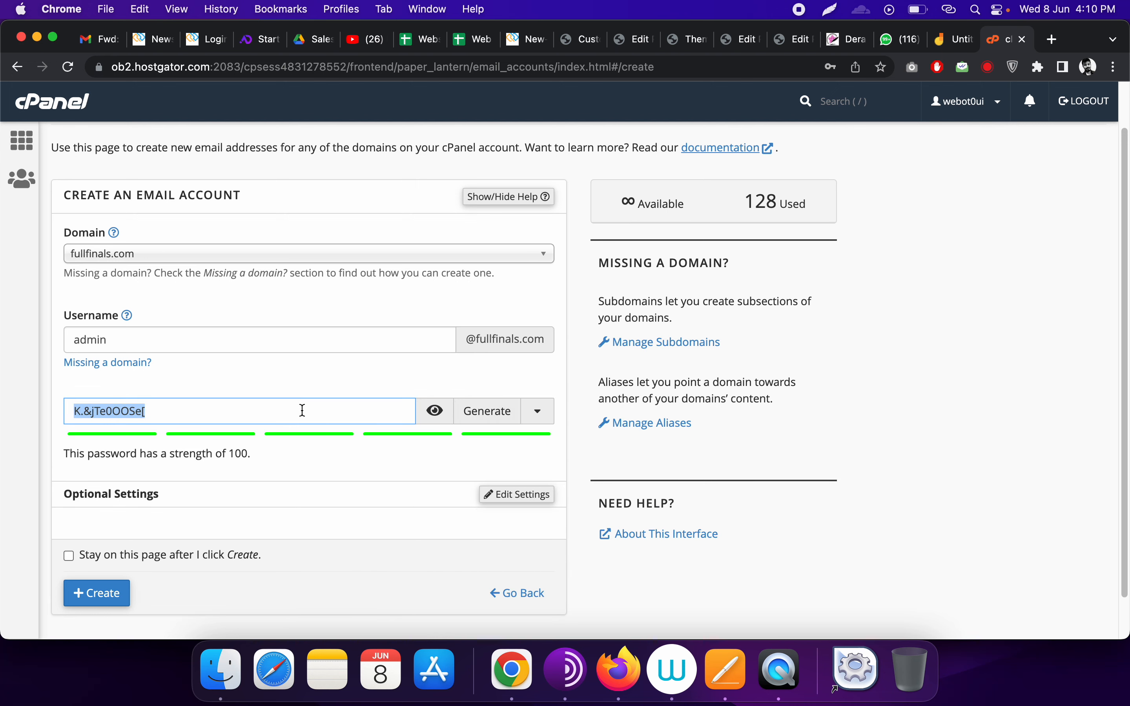
click(118, 593)
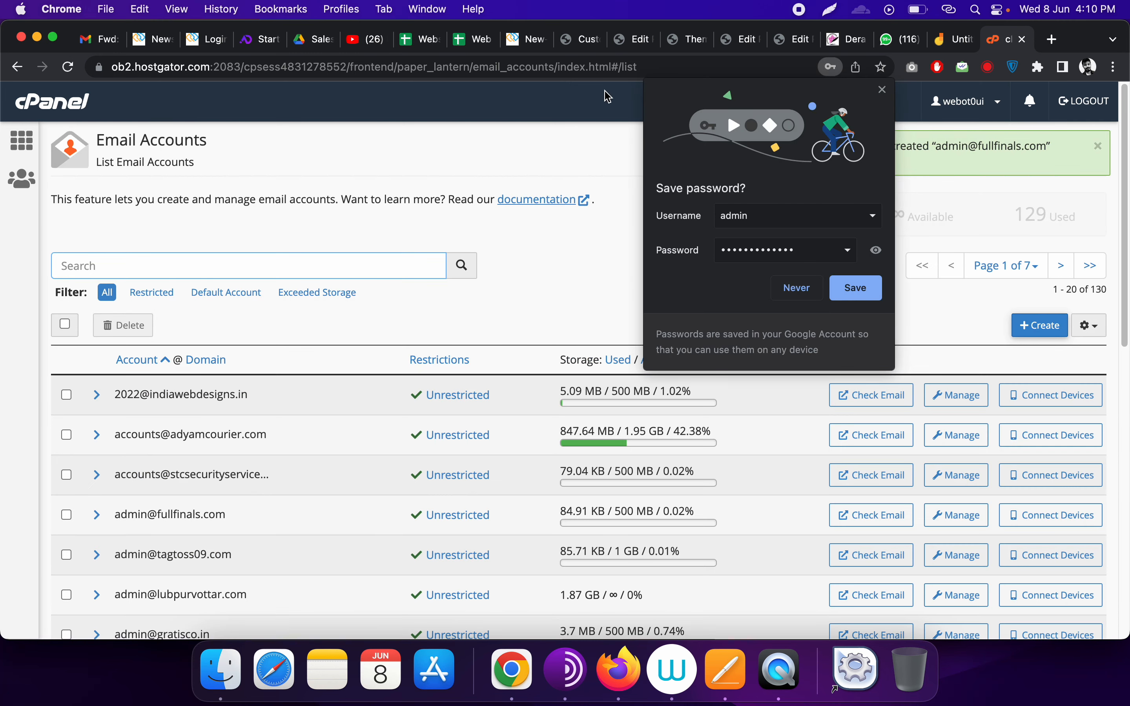
click(292, 271)
key(super+v)
key(super+a)
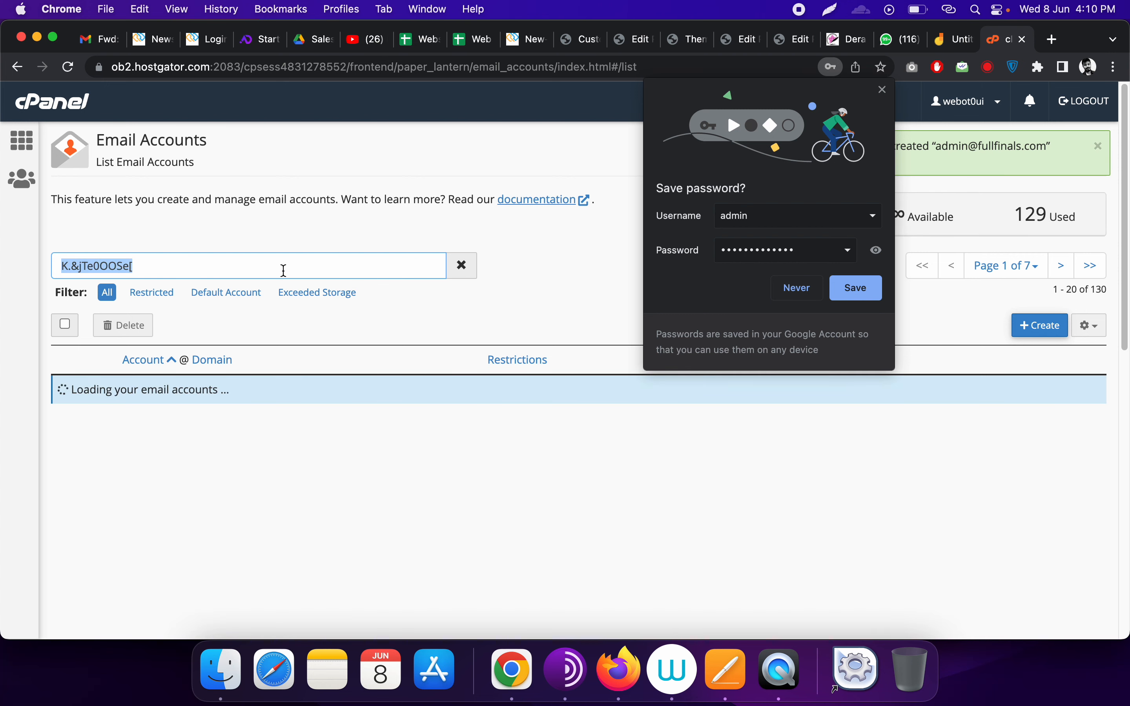
key(BackSpace)
text(full)
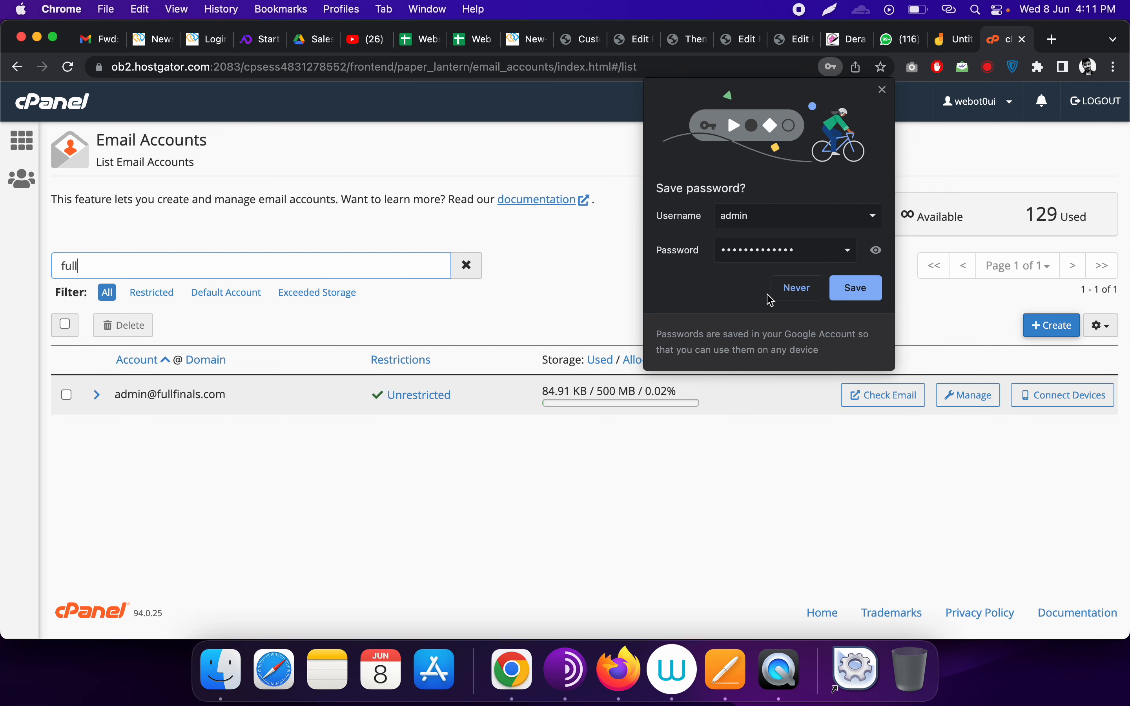
click(789, 291)
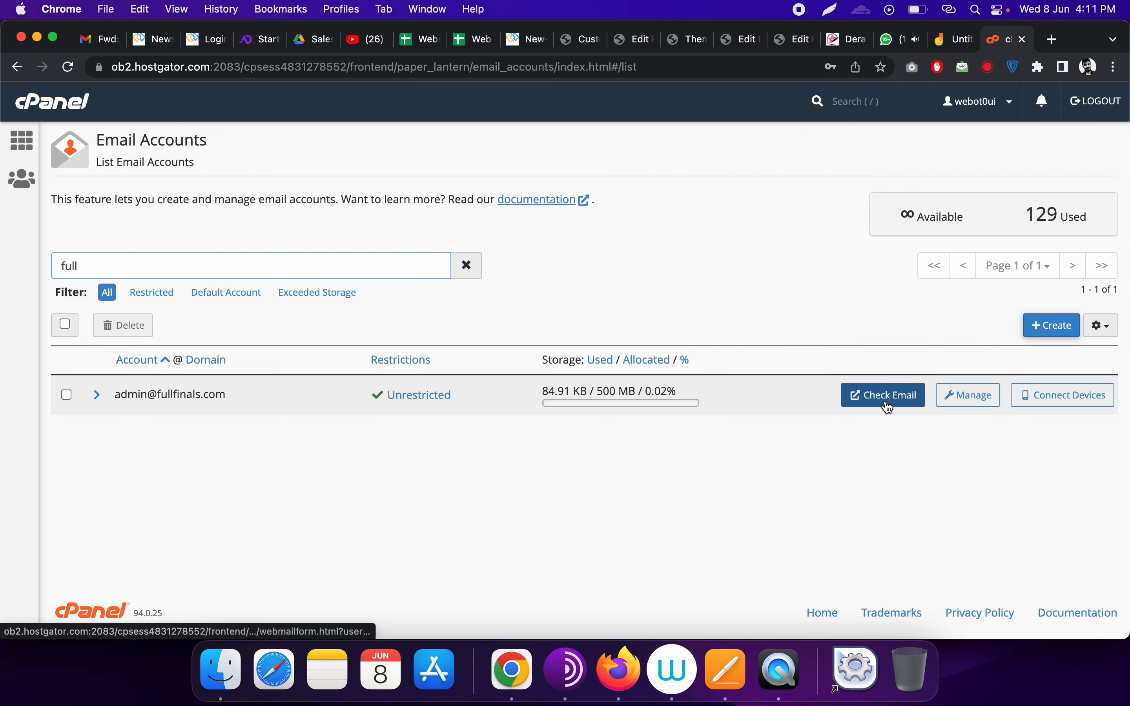
click(889, 407)
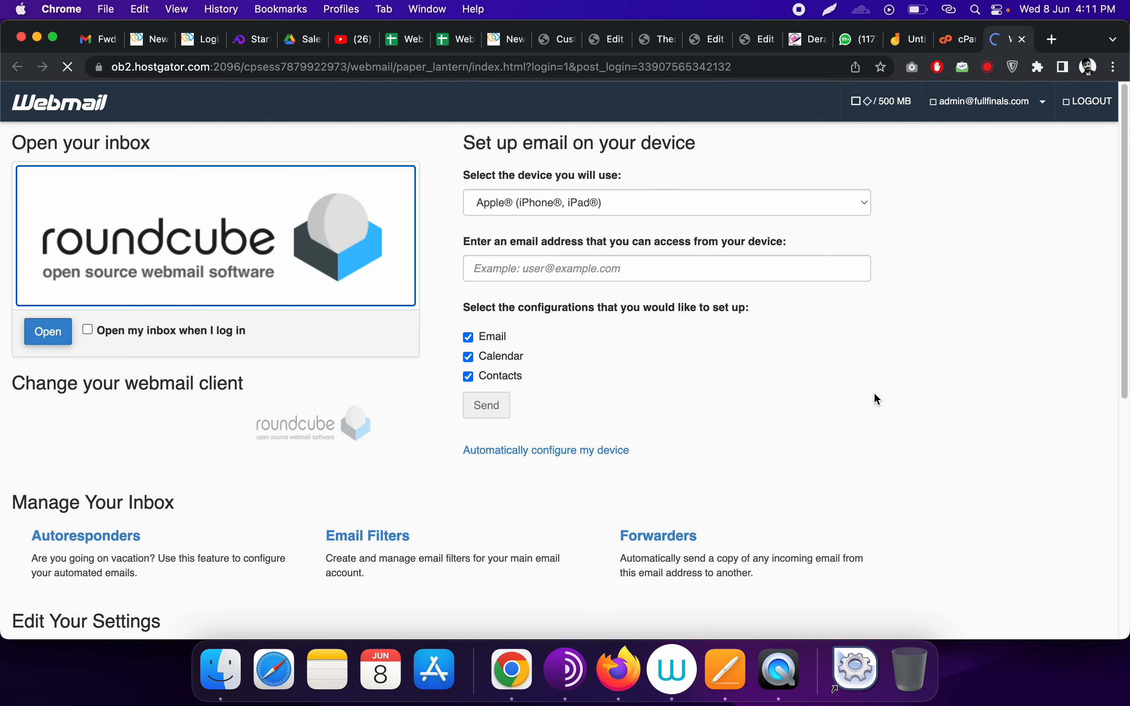
Enable 'Open my inbox when I log in', open the Roundcube inbox, and compose a new message
click(88, 330)
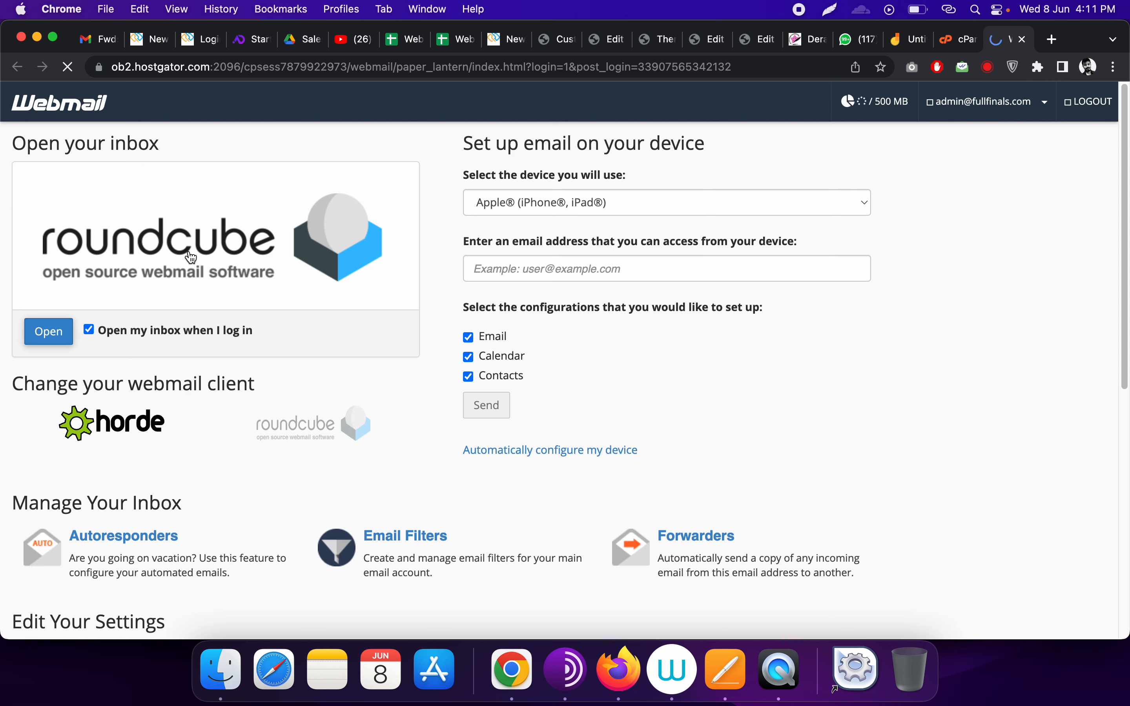
click(192, 257)
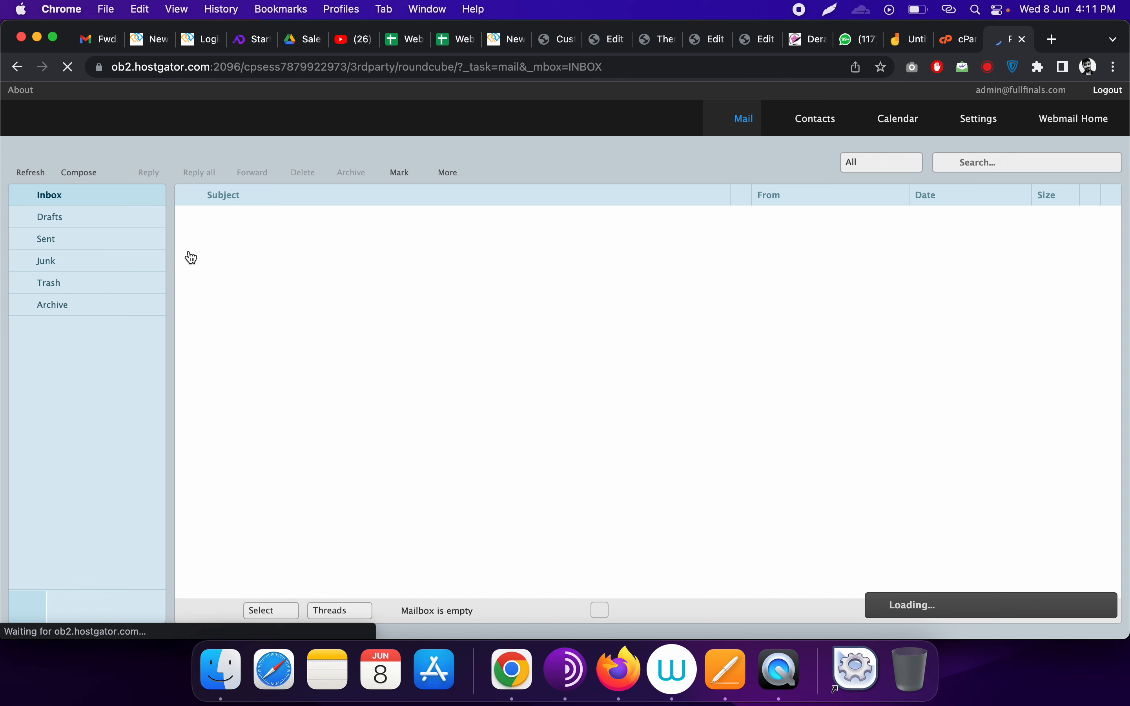
click(81, 165)
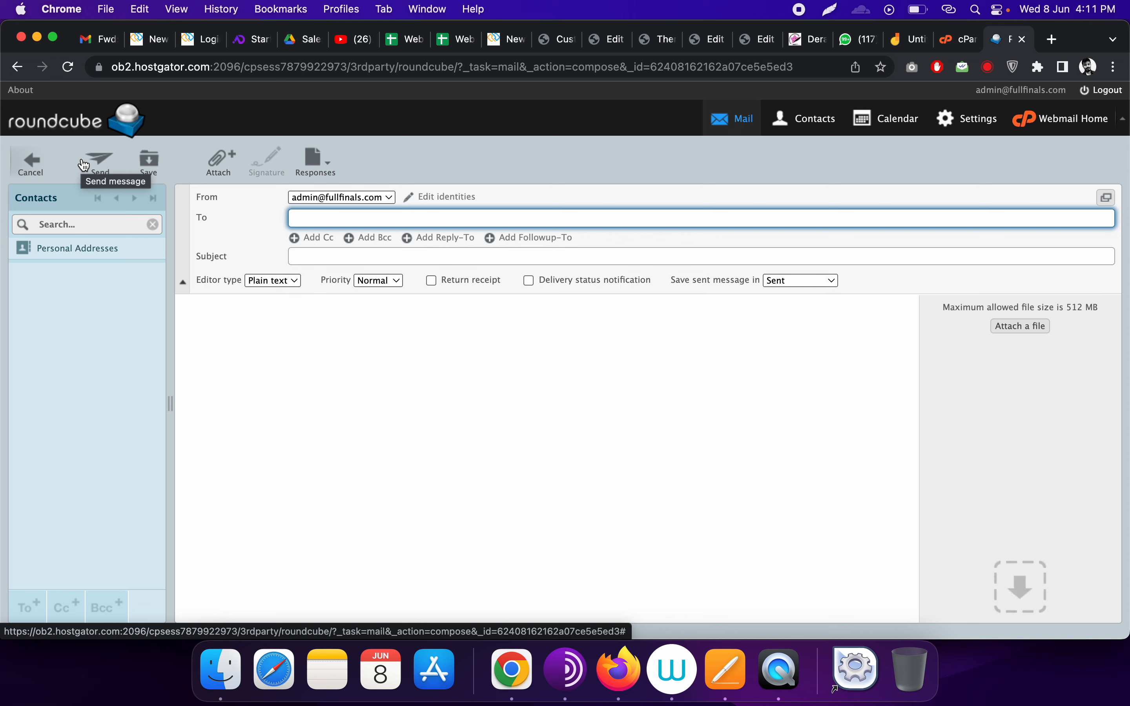
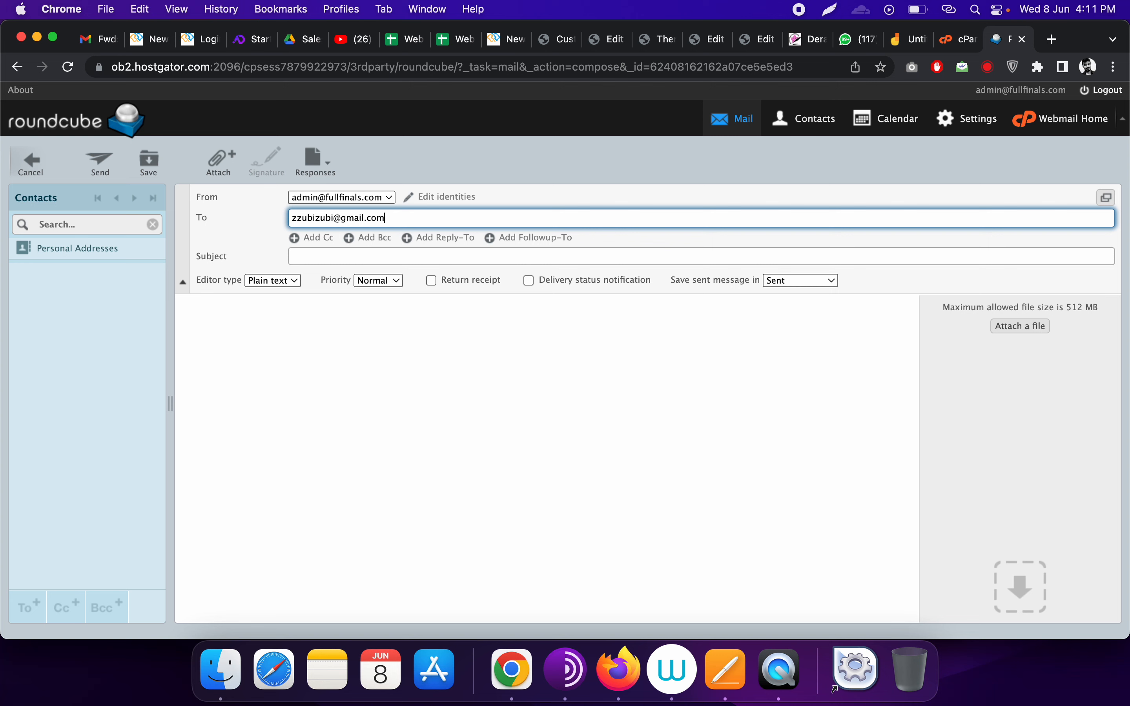
Send an email with subject 'hi' and body 'test' to the Gmail address, then view Gmail
click(355, 253)
text(hi)
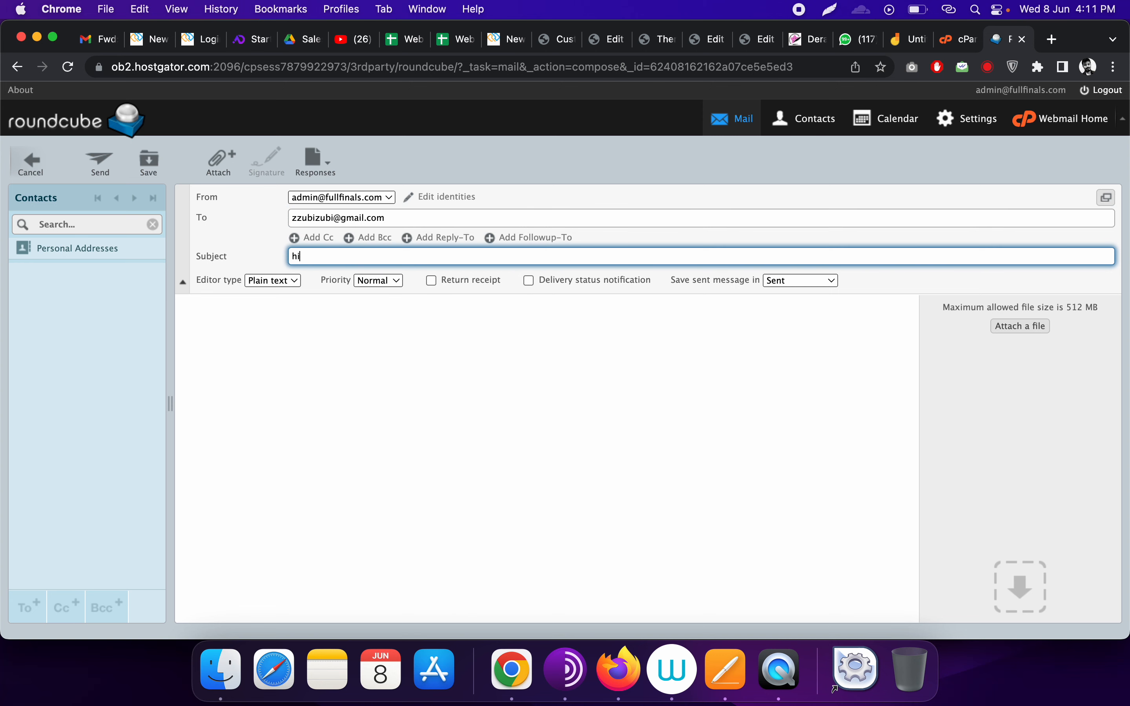
click(325, 333)
text(test)
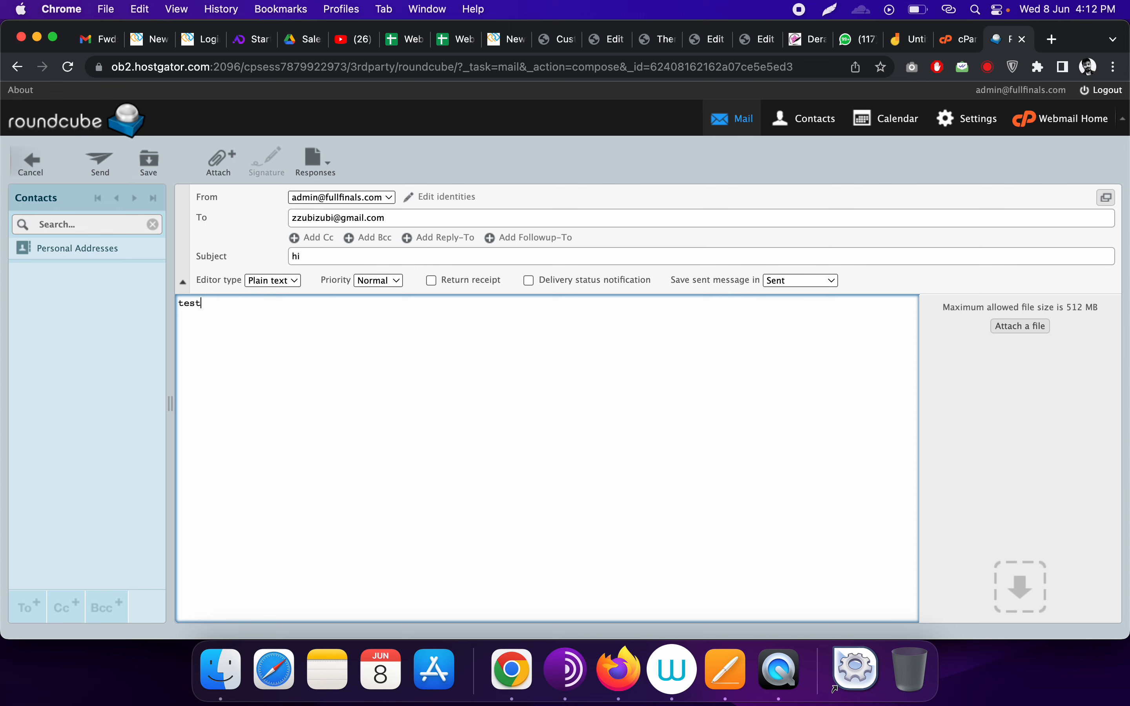
click(95, 165)
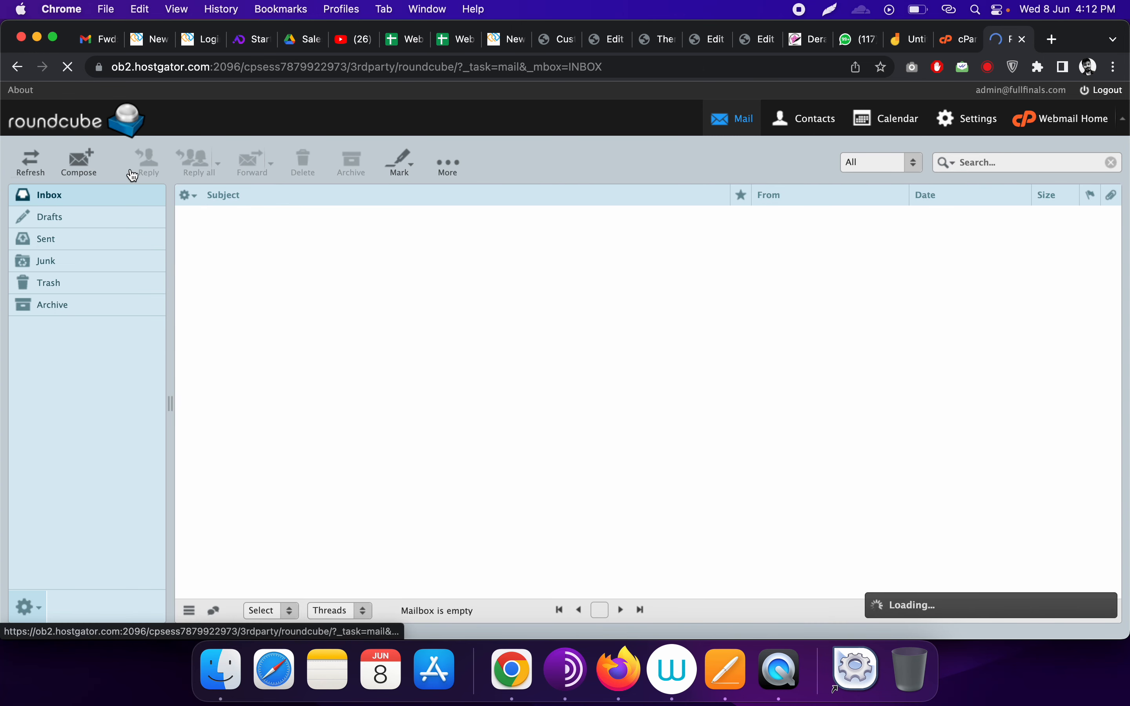
click(95, 39)
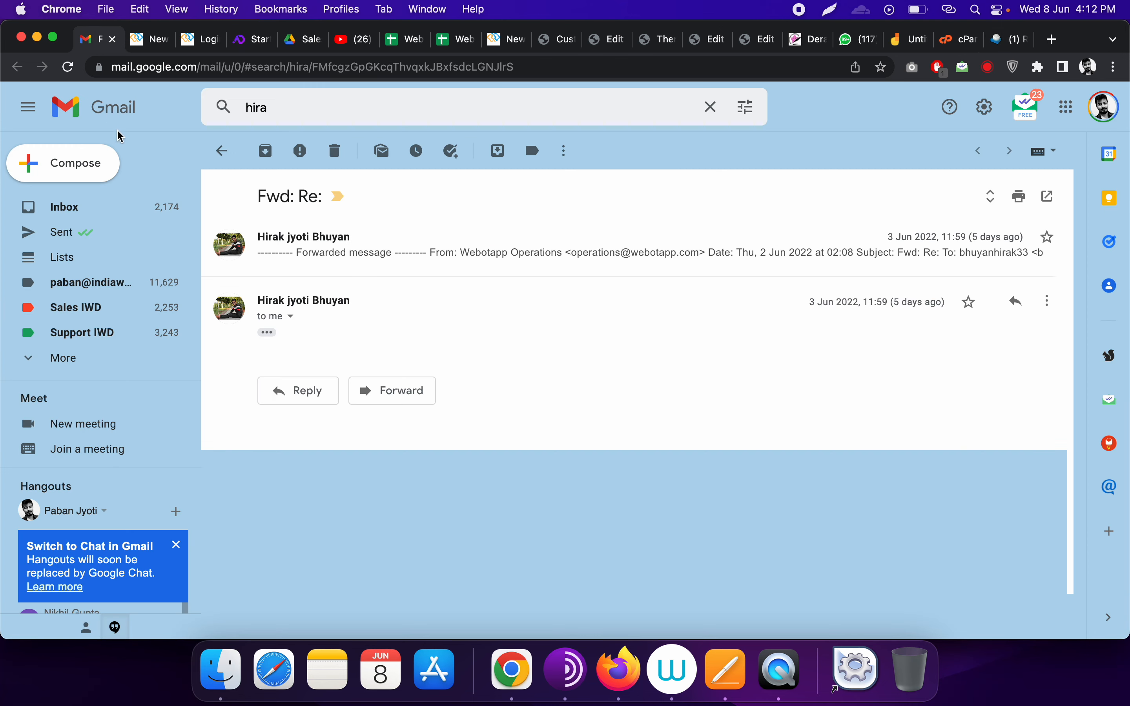
Check Gmail's Updates, Promotions, Social and Primary tabs for the test email, then return to cPanel
click(72, 216)
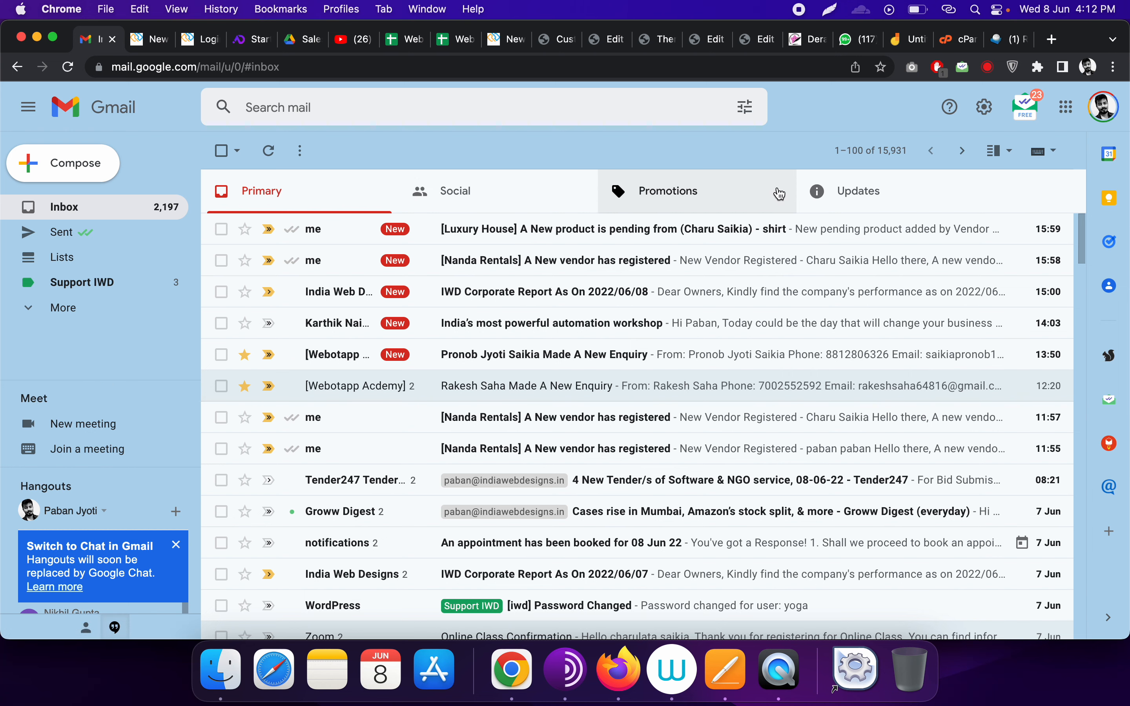
click(860, 191)
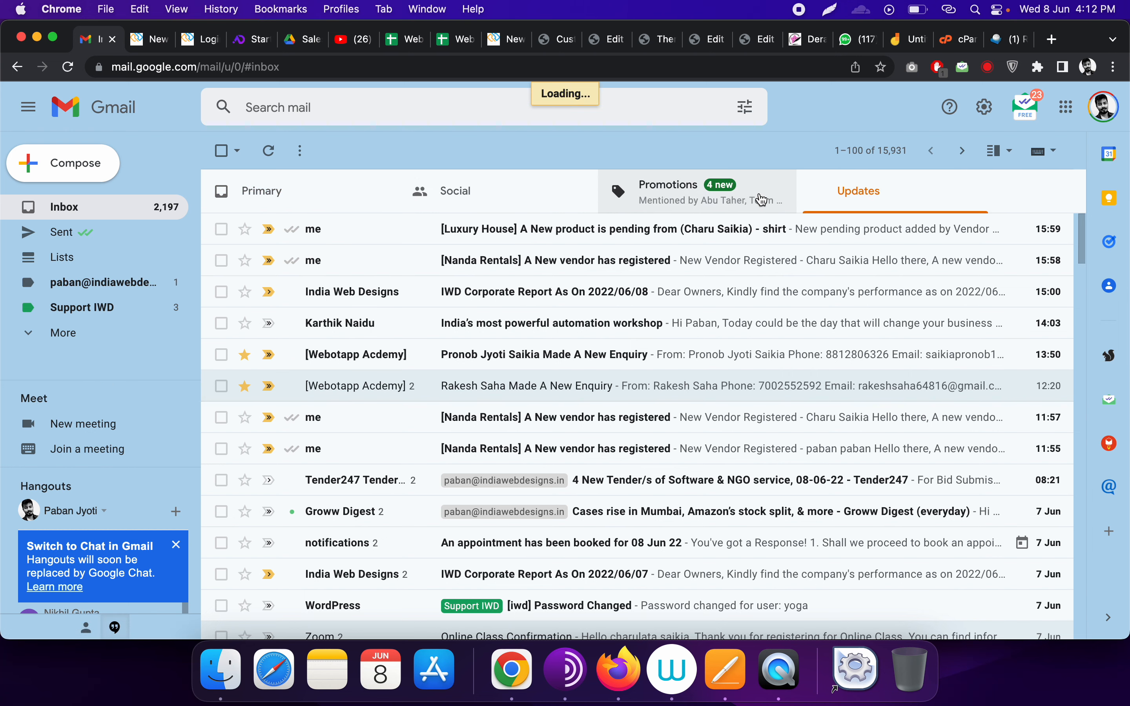
click(752, 197)
click(568, 201)
click(877, 187)
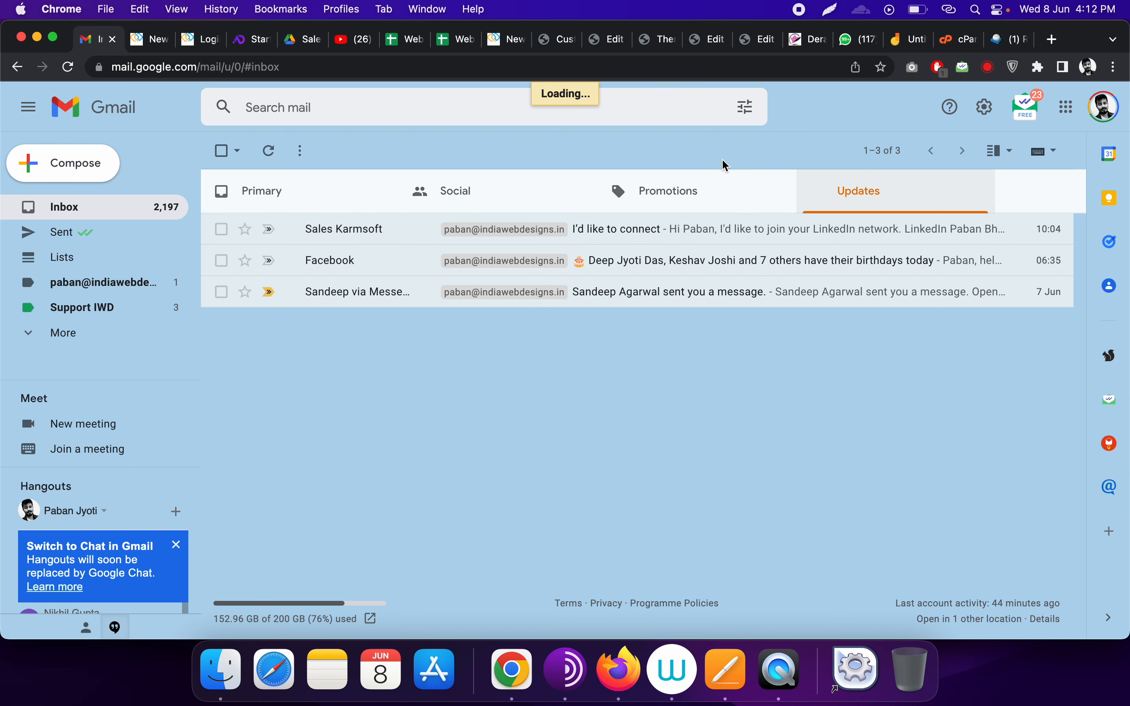
click(320, 195)
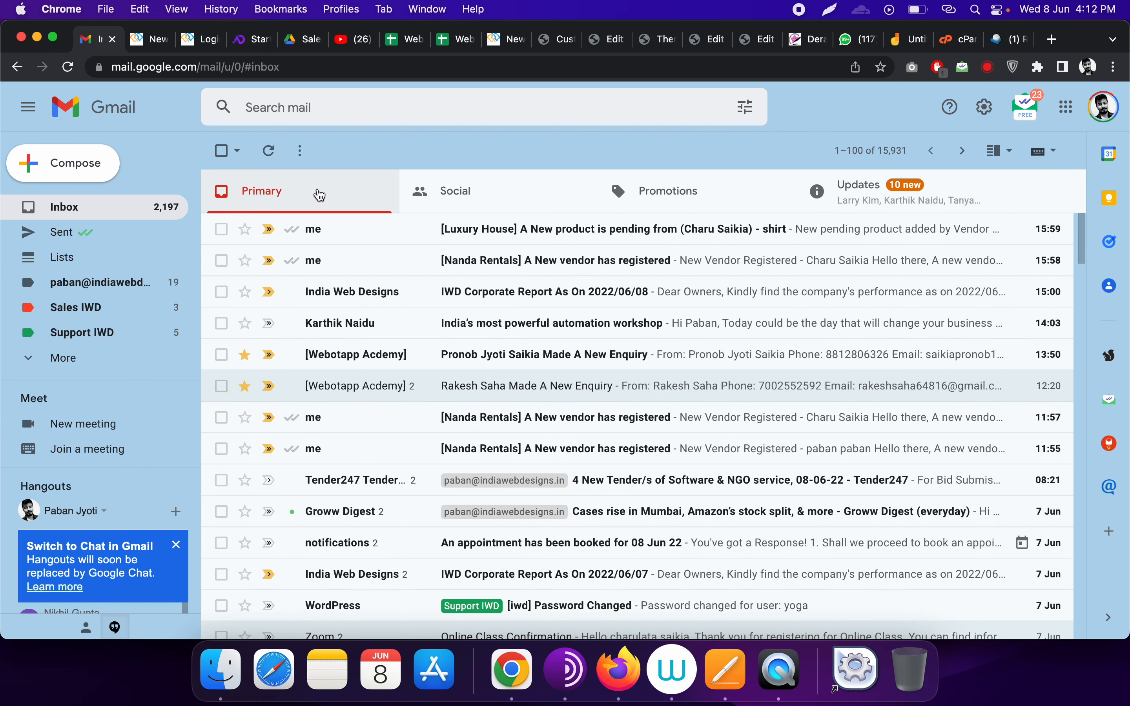
click(865, 204)
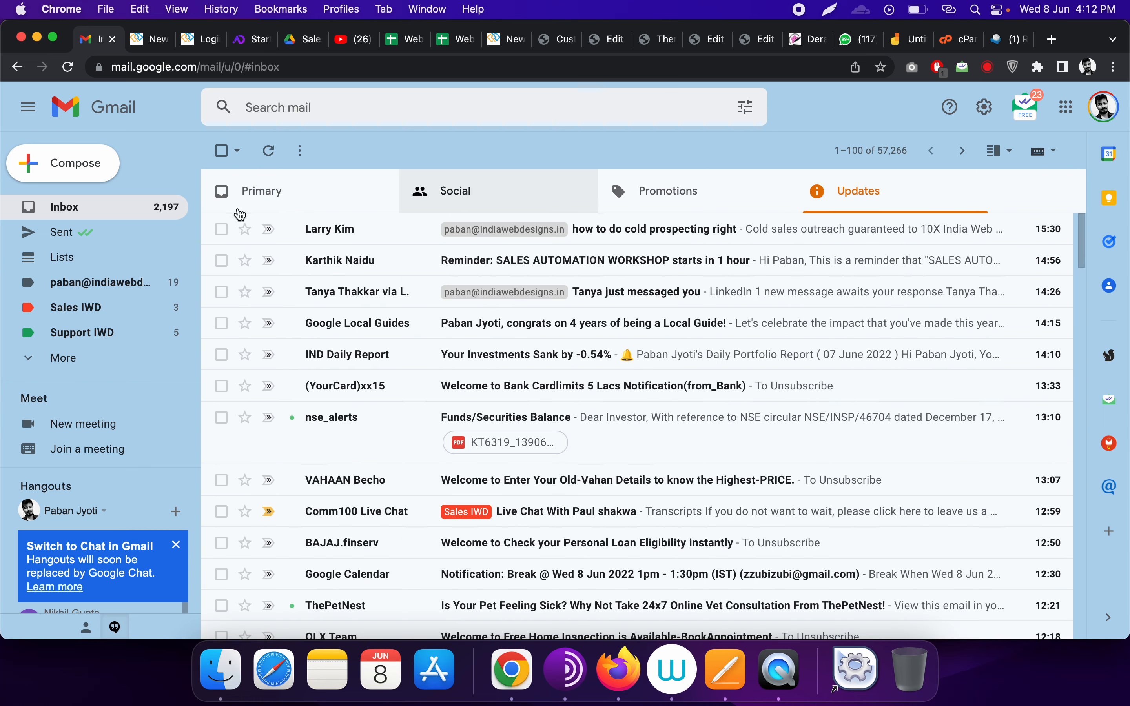
click(69, 212)
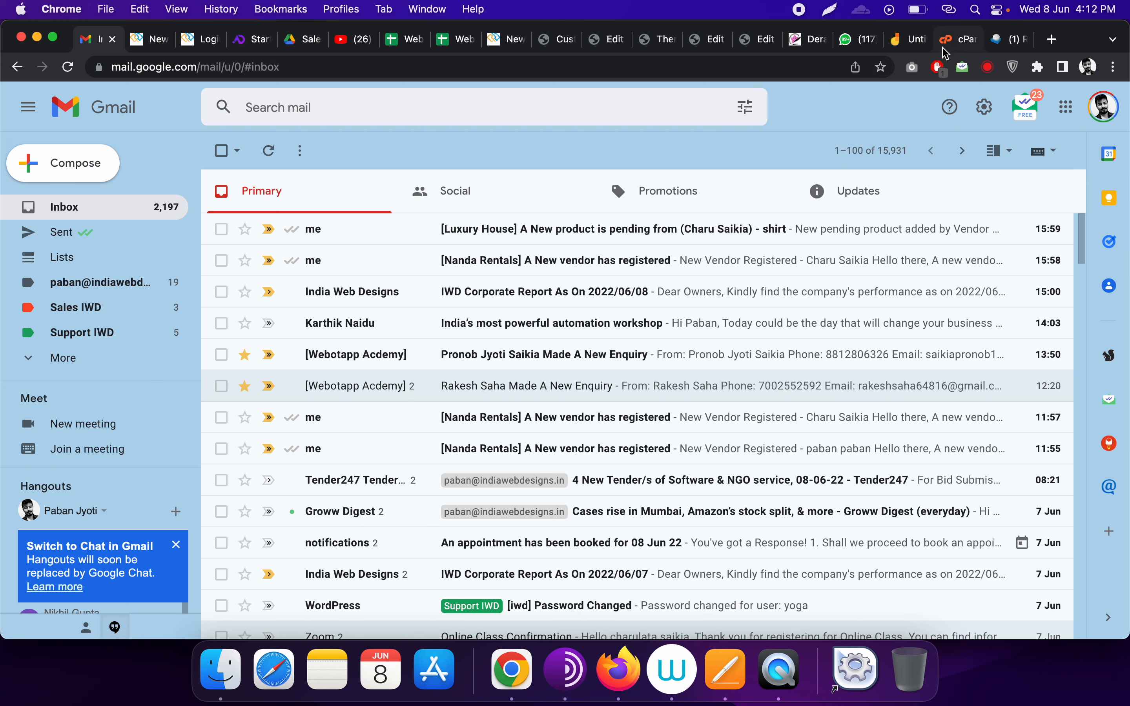
click(955, 39)
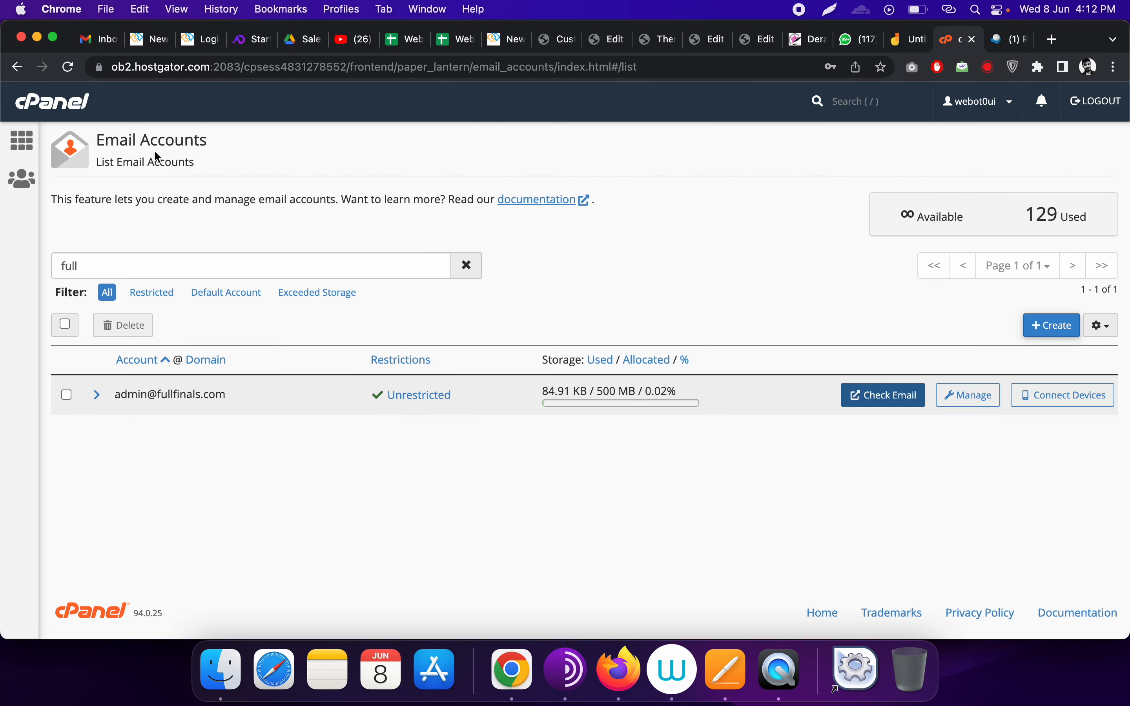
From cPanel home, search for 'dns' and open the Zone Editor
click(42, 117)
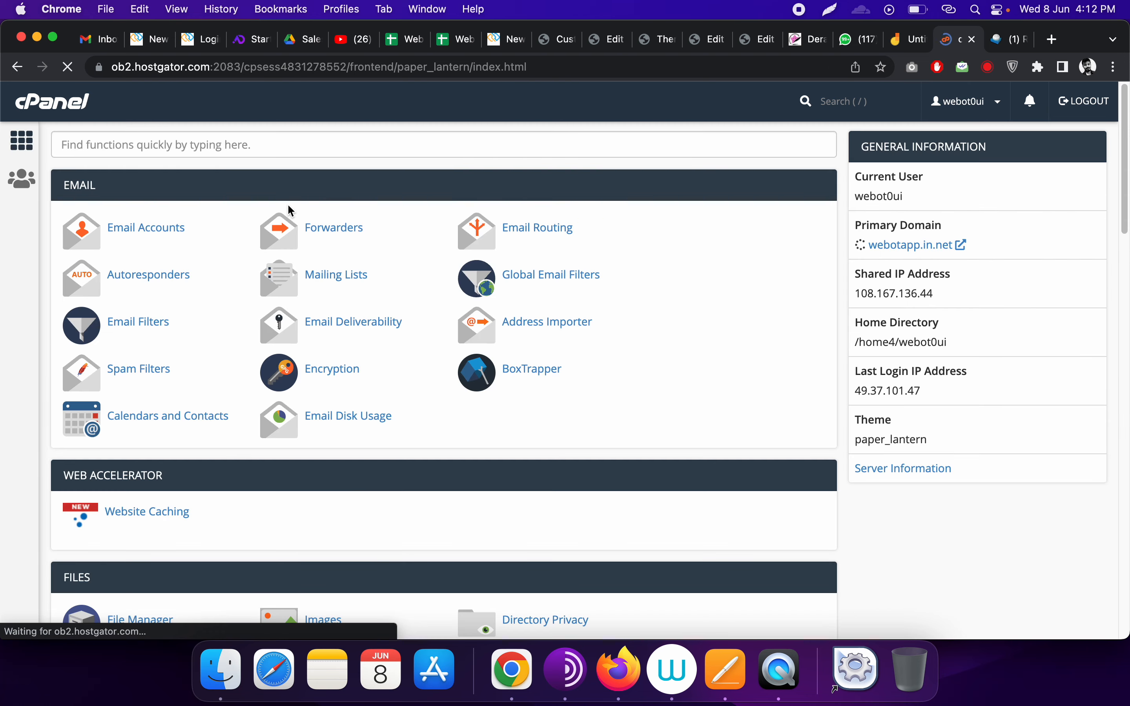
click(295, 150)
text(dns)
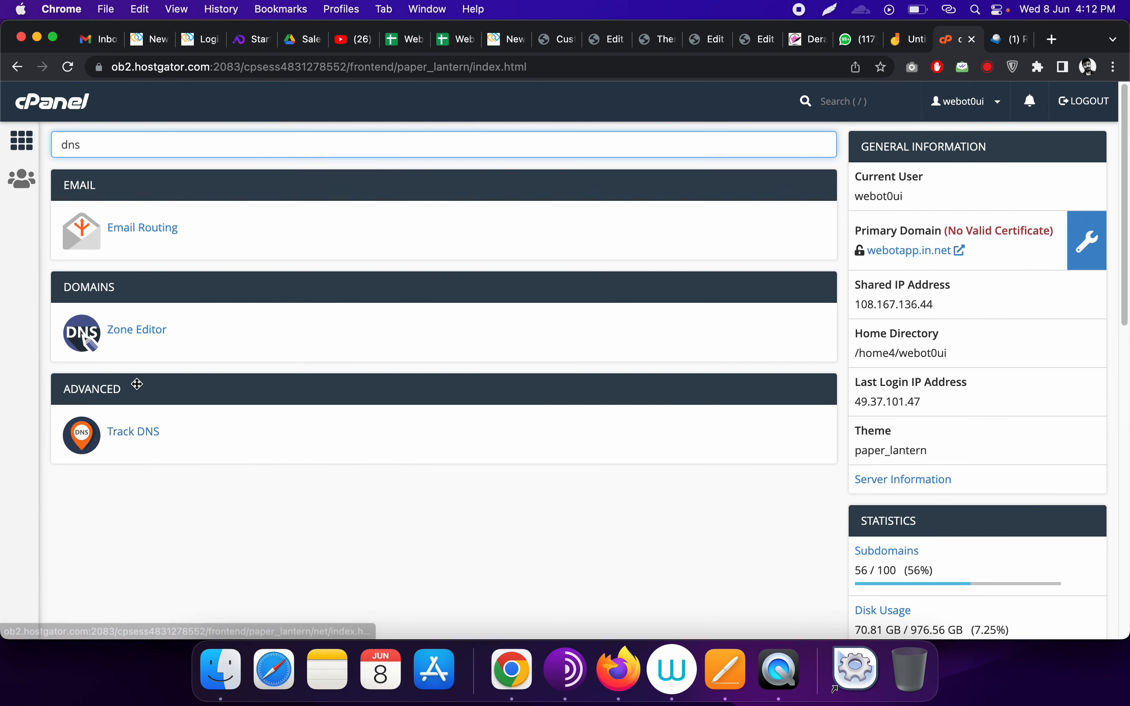
click(137, 341)
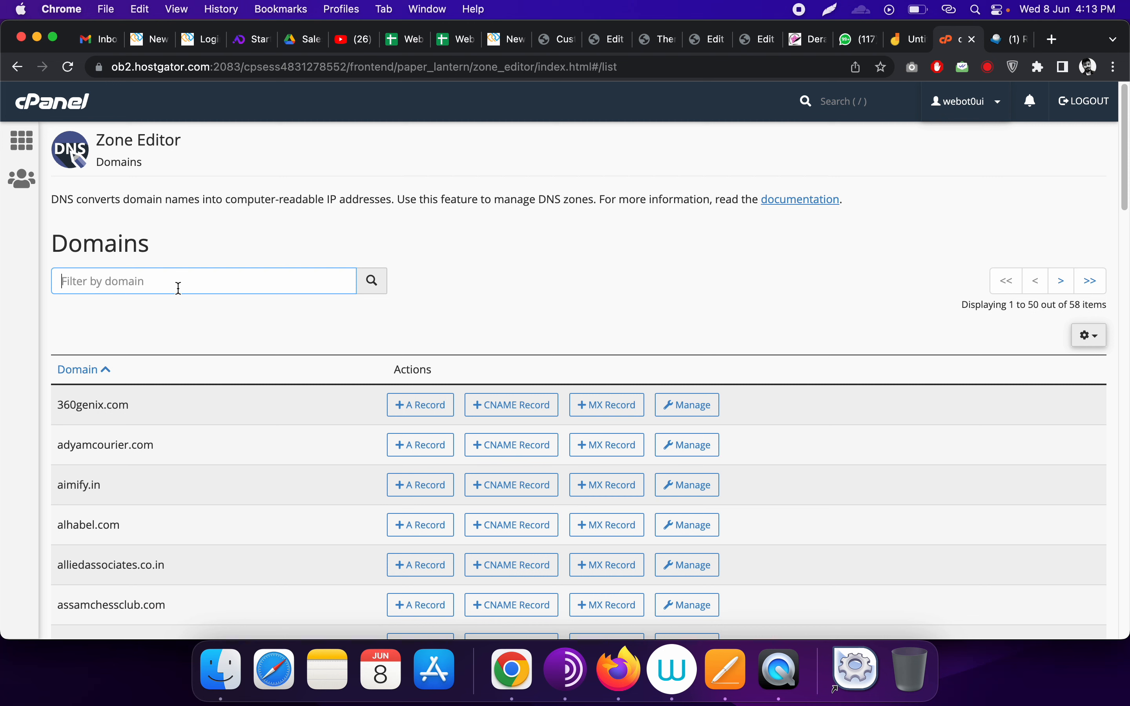
Filter domains by 'full' and open fullfinals.com's zone records, locating A record 108.167.136.44
click(182, 284)
text(full)
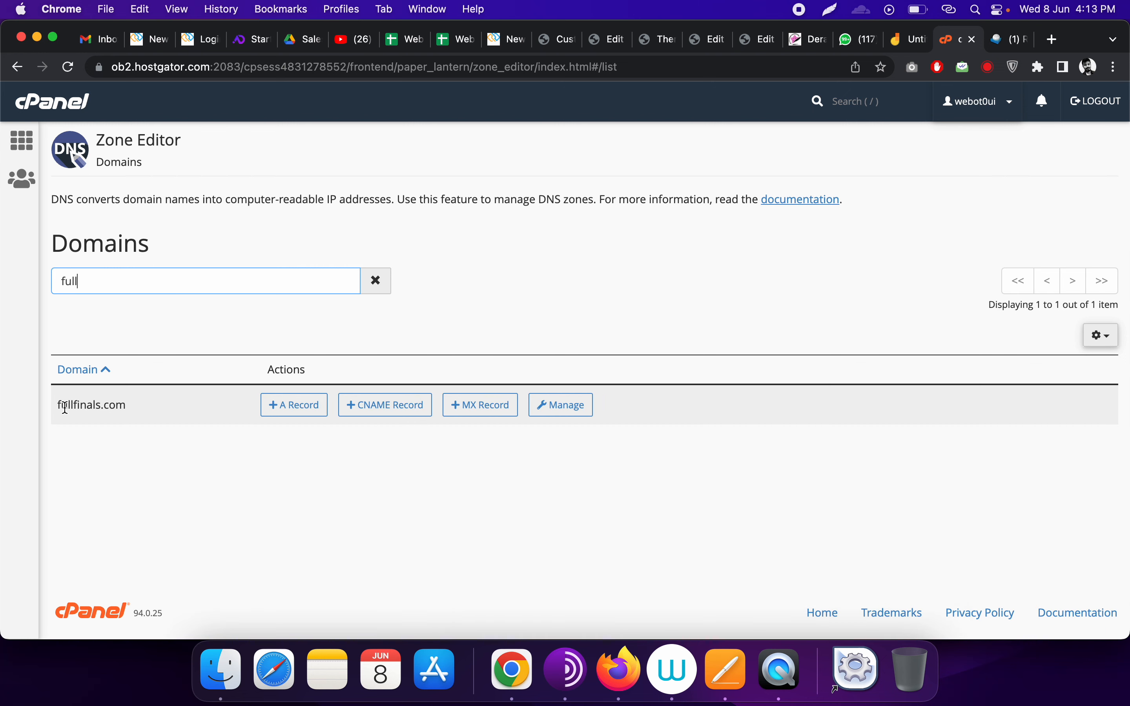
drag(56, 405, 159, 414)
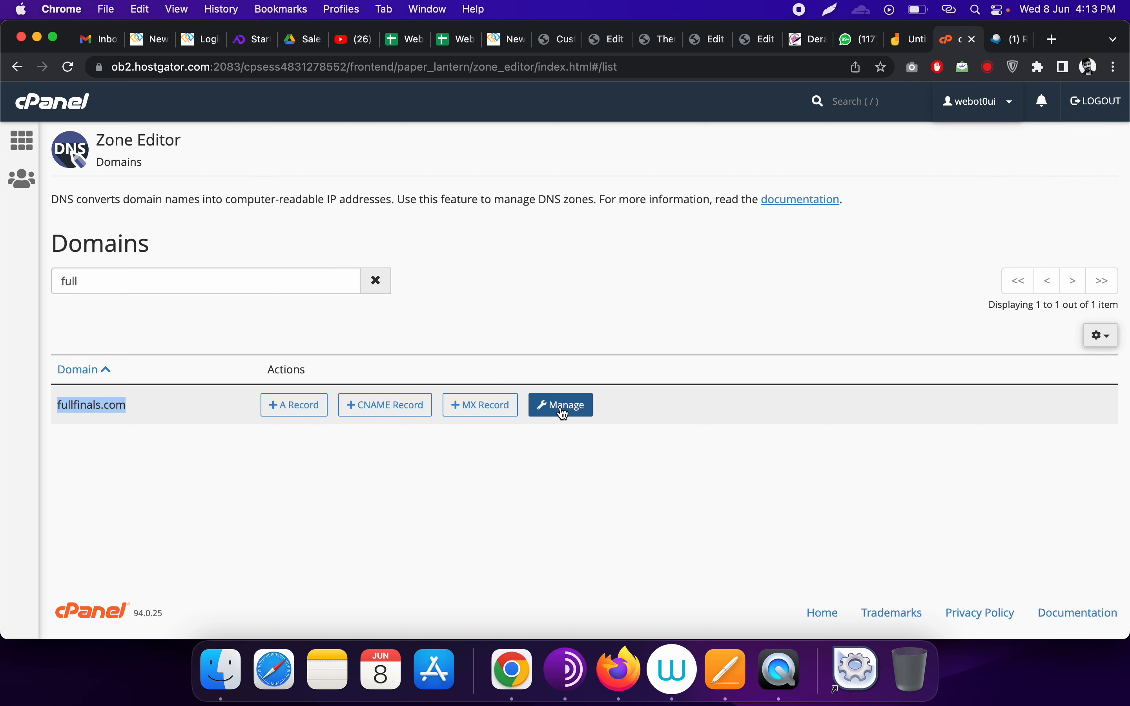
click(563, 407)
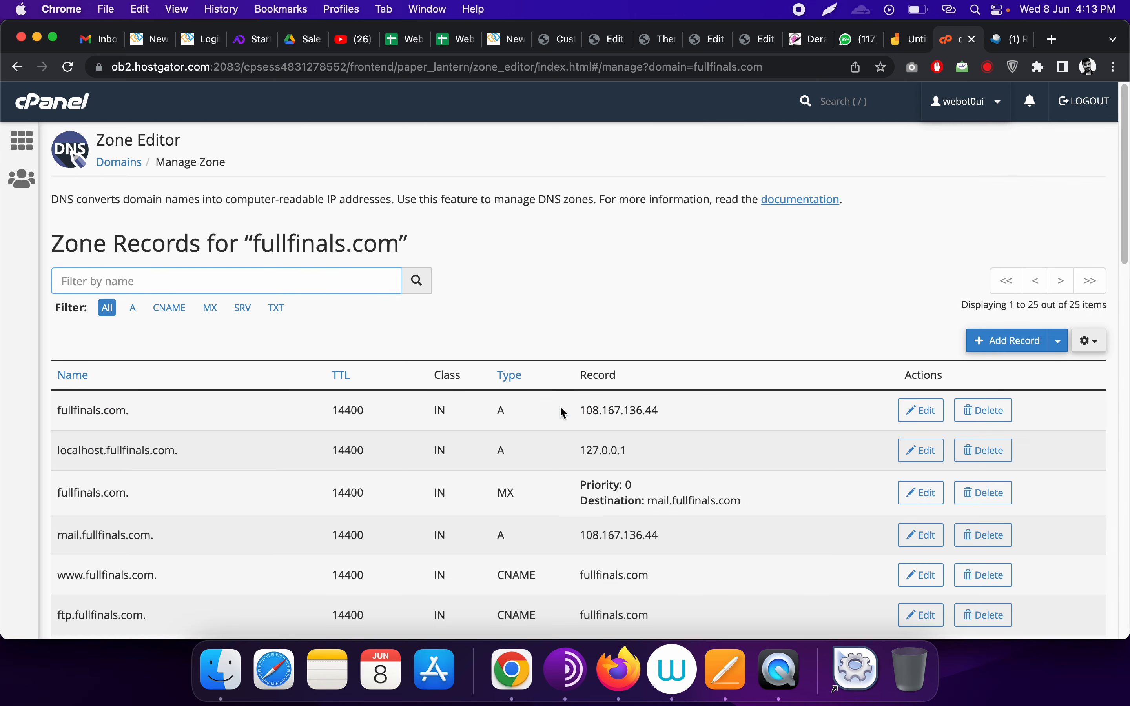
drag(573, 410, 695, 414)
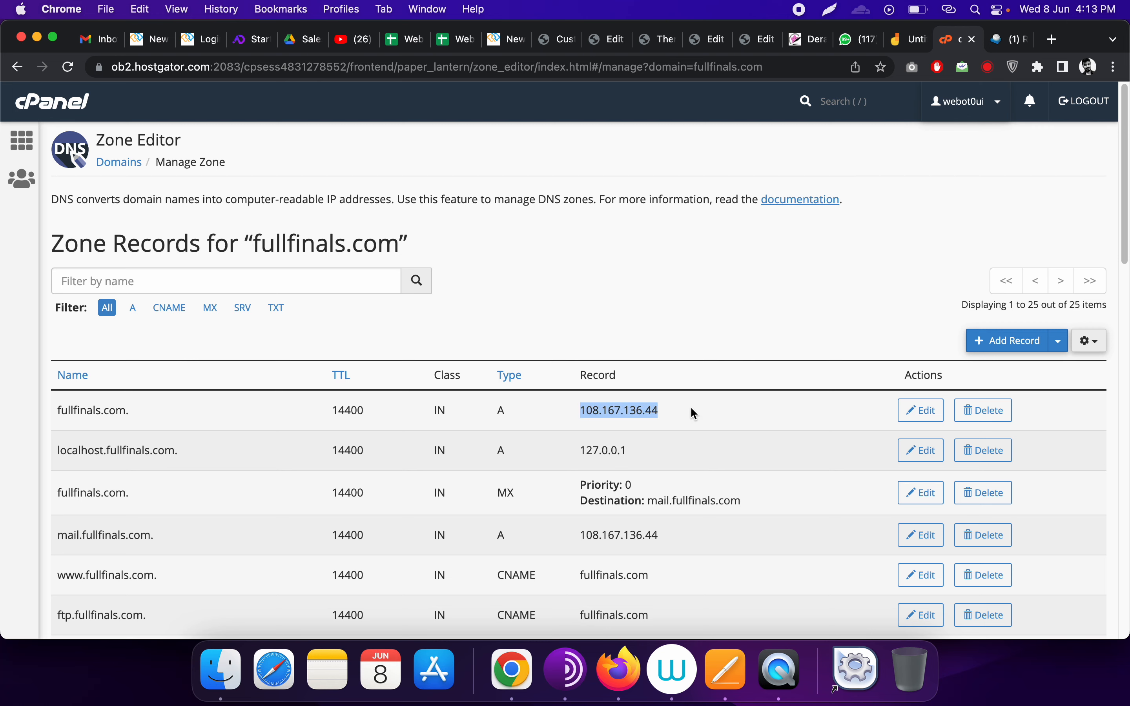
scroll(691, 410, up, 5)
scroll(692, 409, down, 5)
Go to the Hostinger website in a new tab and log in with a Google account
click(1057, 39)
text(hostinger.in)
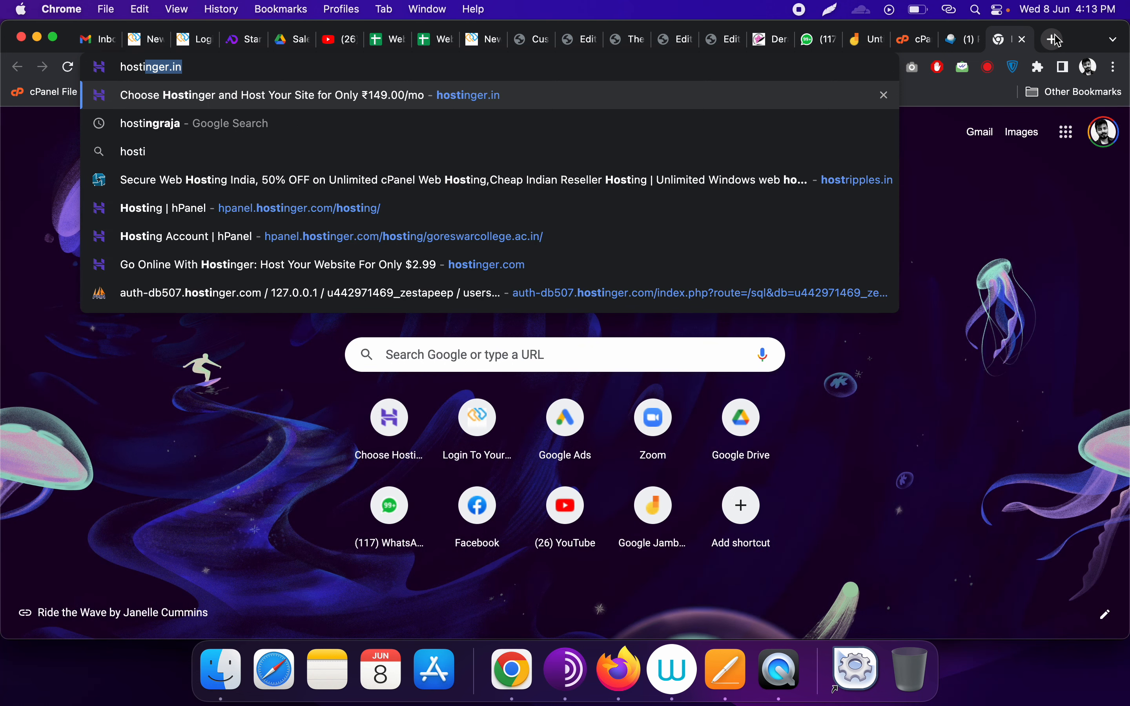
key(Return)
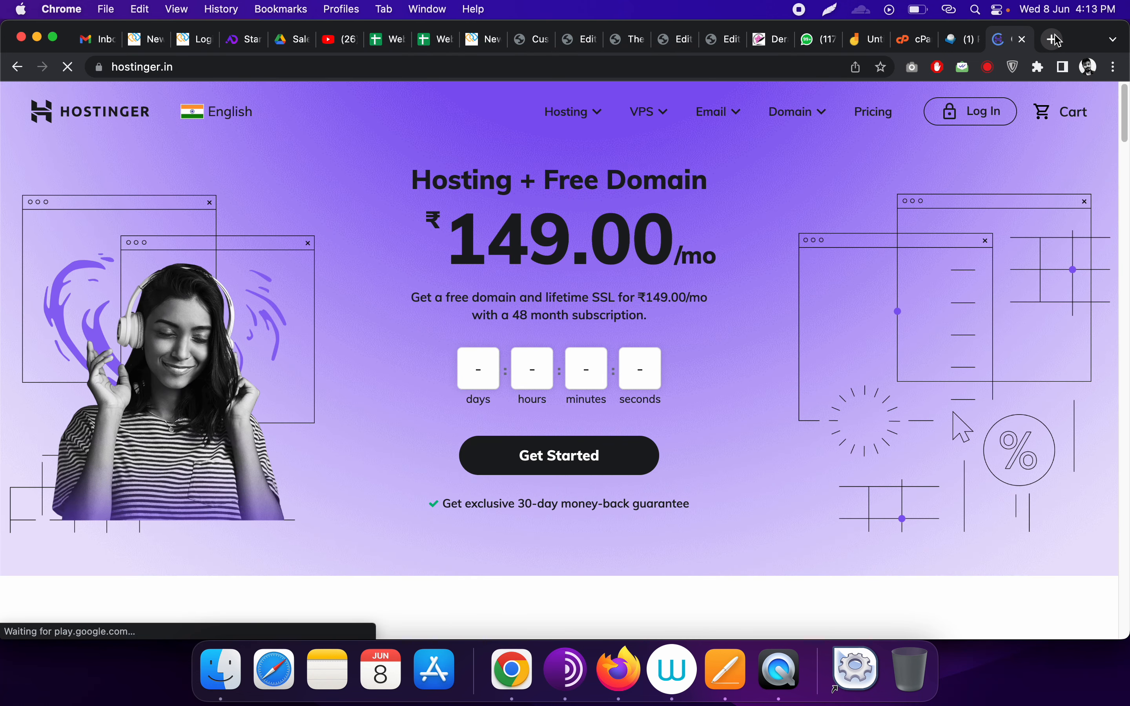
click(989, 111)
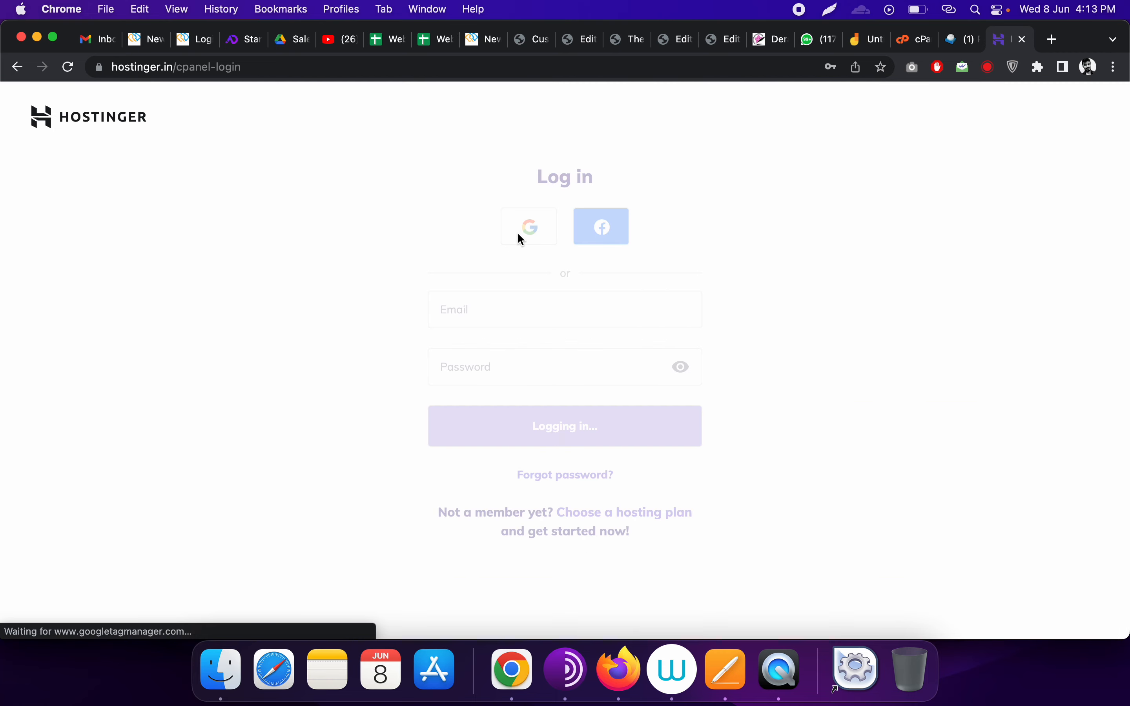
click(531, 237)
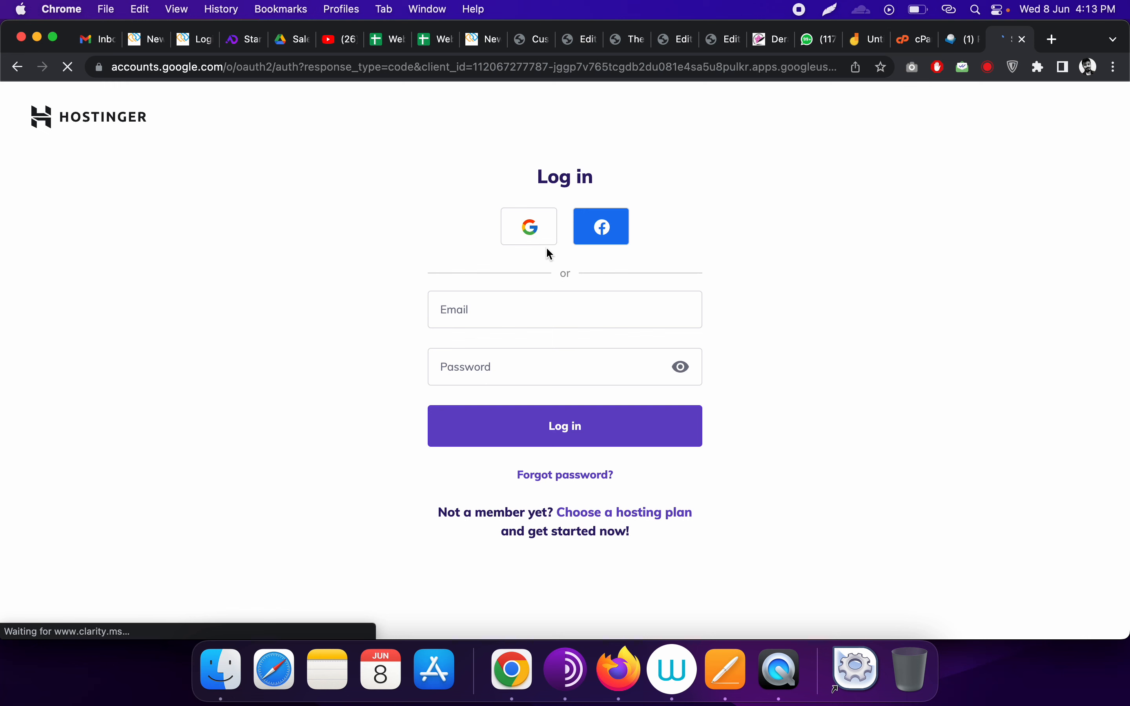
click(524, 259)
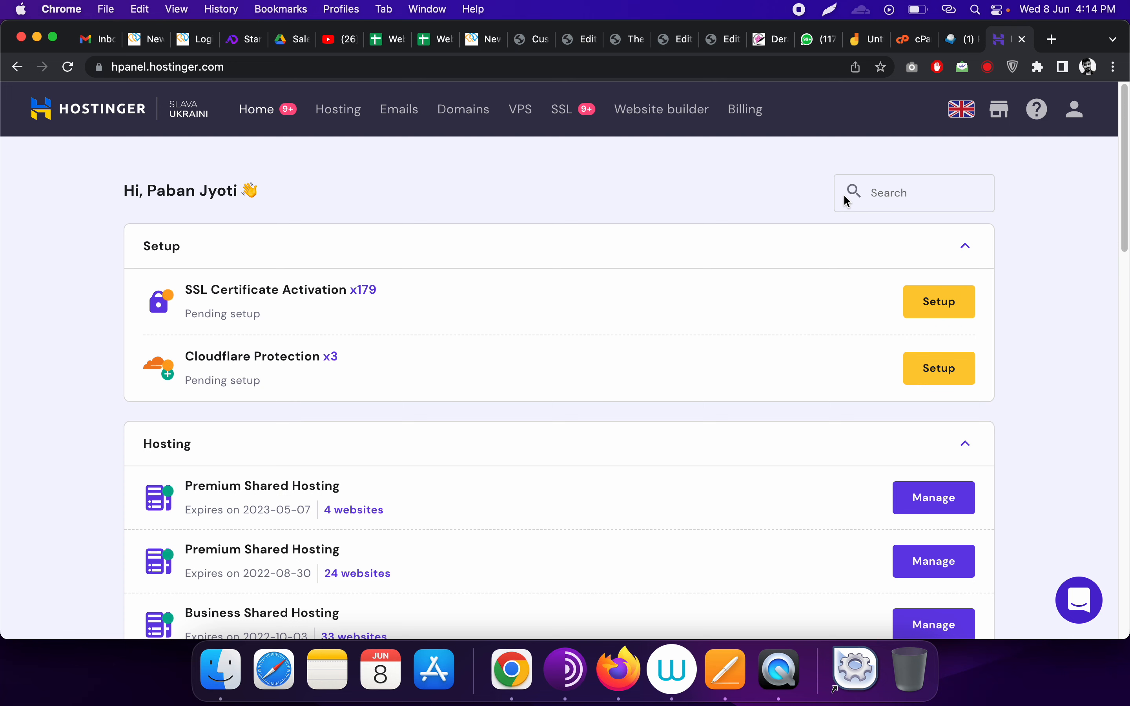
Open the fullfinals.com hosting account from hPanel's Hosting list
click(341, 113)
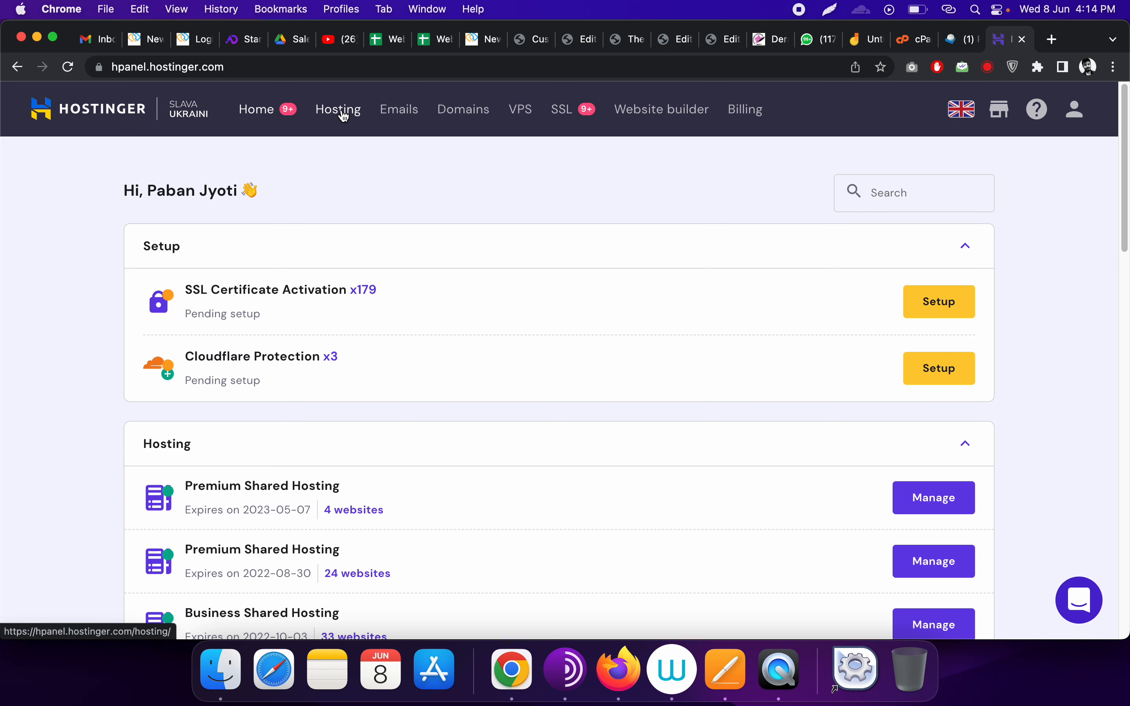
click(912, 191)
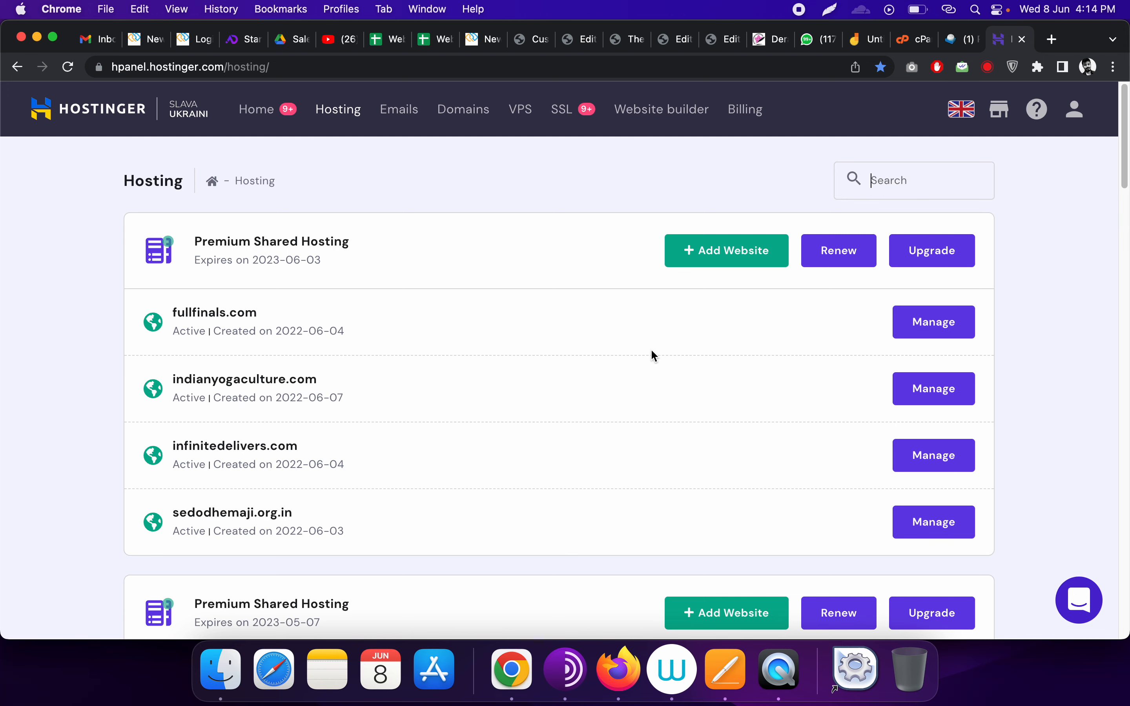
click(914, 336)
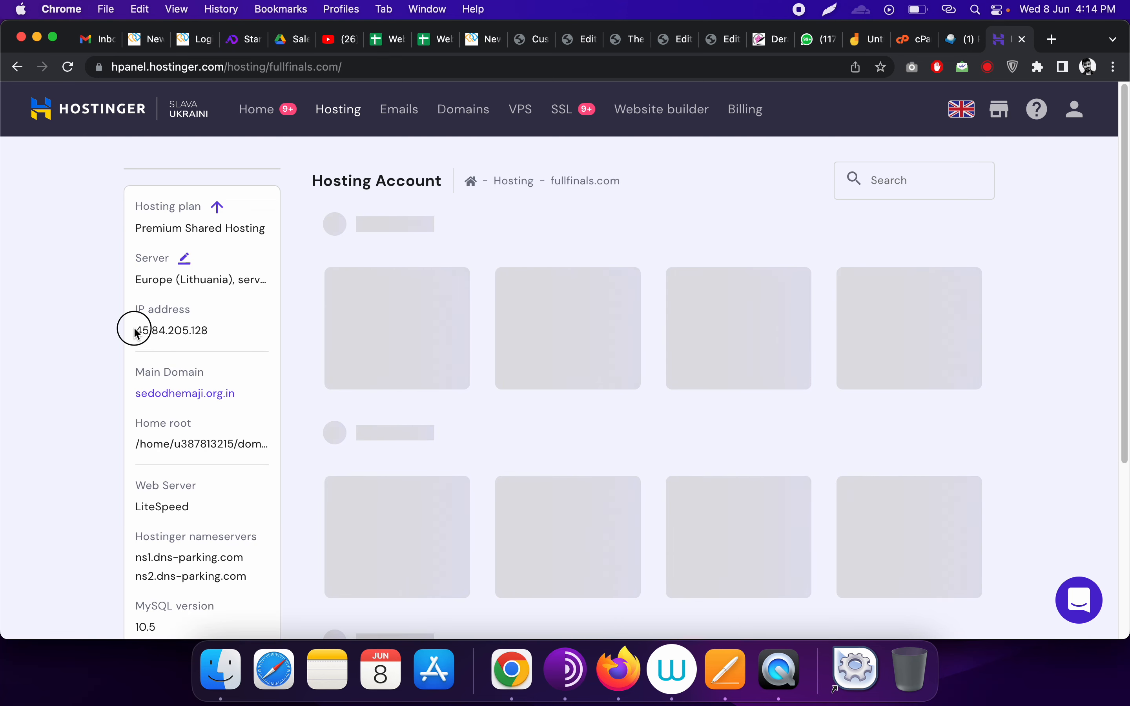
Copy the server IP address 45.84.205.128 from the account sidebar
drag(135, 332, 214, 336)
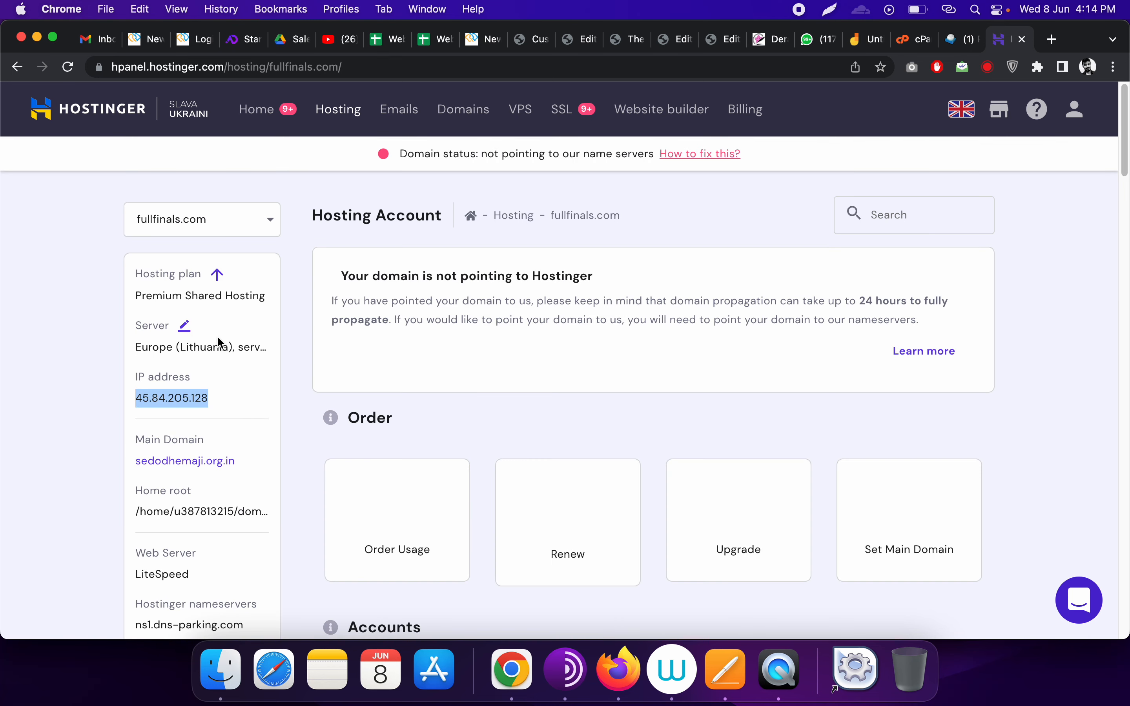
right_click(161, 396)
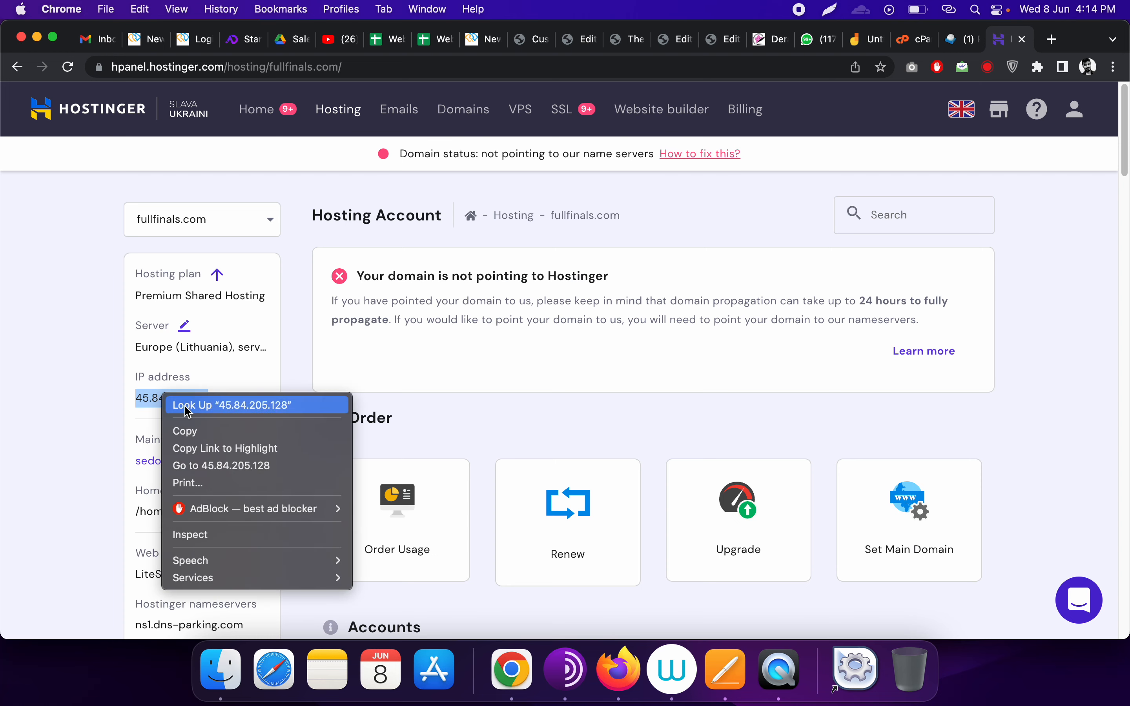
click(180, 431)
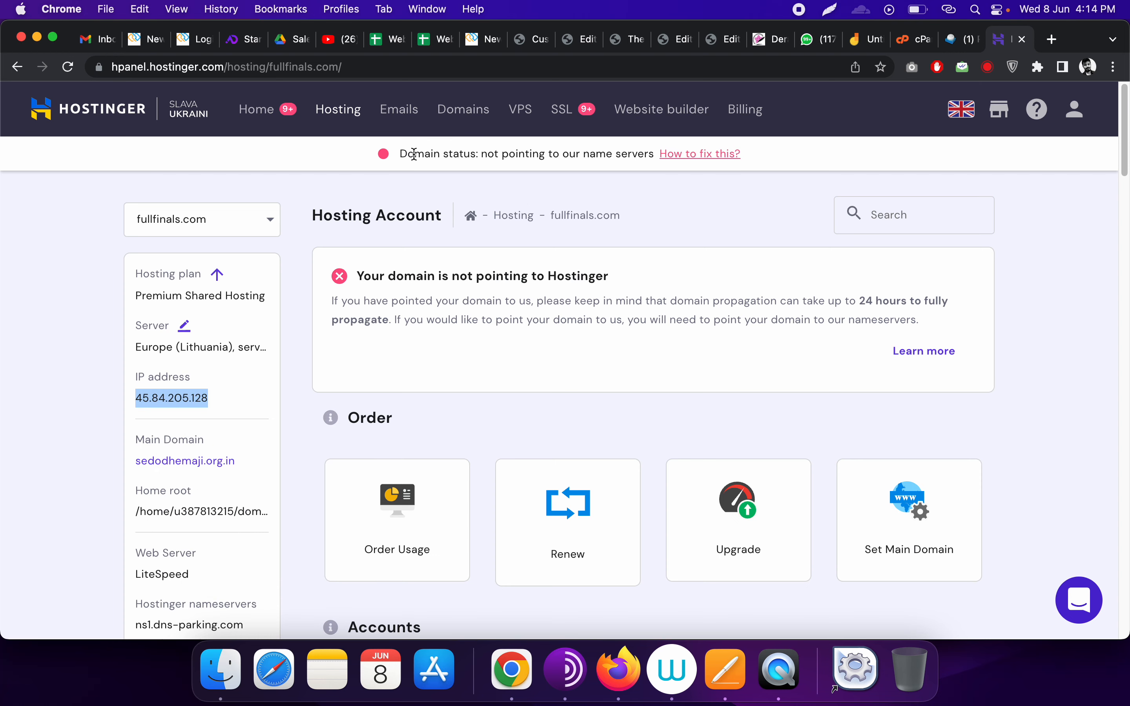
scroll(414, 154, up, 5)
scroll(415, 155, right, 1)
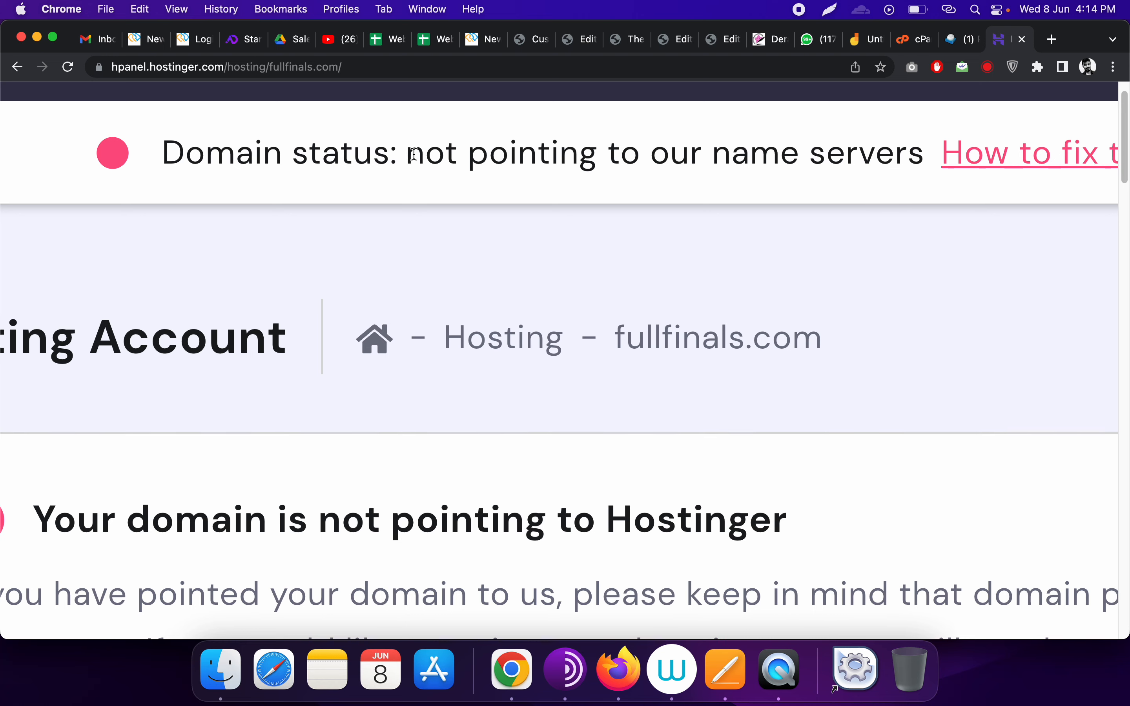
scroll(414, 155, down, 5)
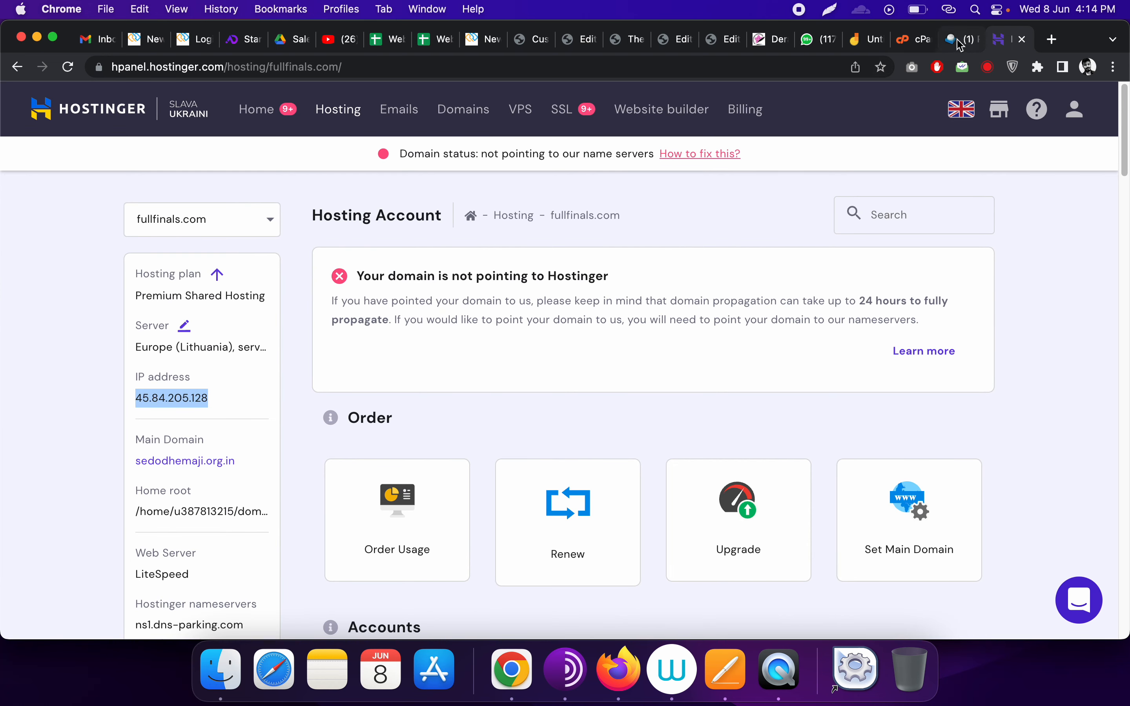
Change fullfinals.com's A record from 108.167.136.44 to 45.84.205.128 and save it
click(913, 42)
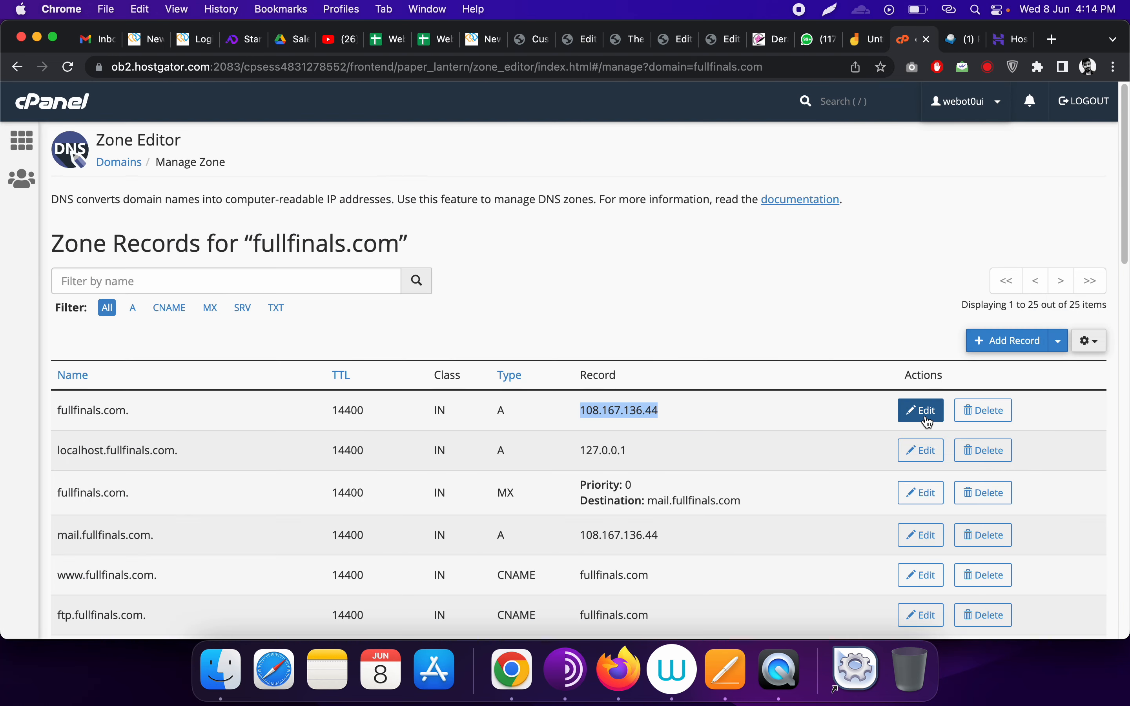
click(919, 410)
triple_click(746, 412)
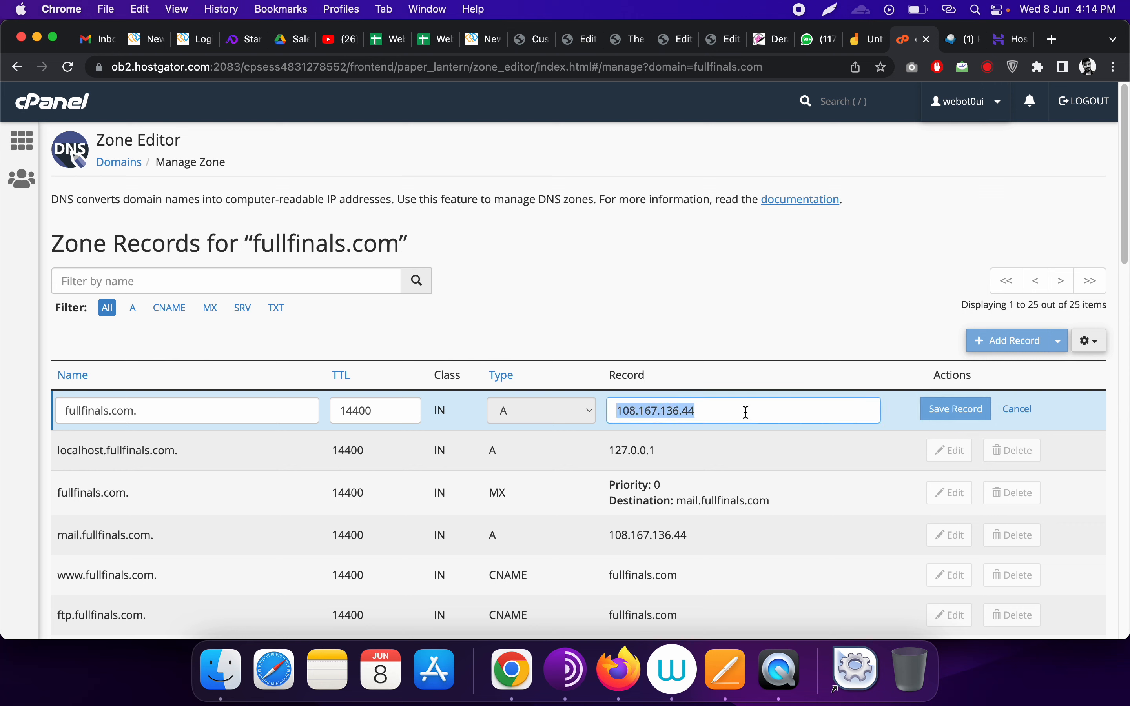
key(super+v)
click(960, 410)
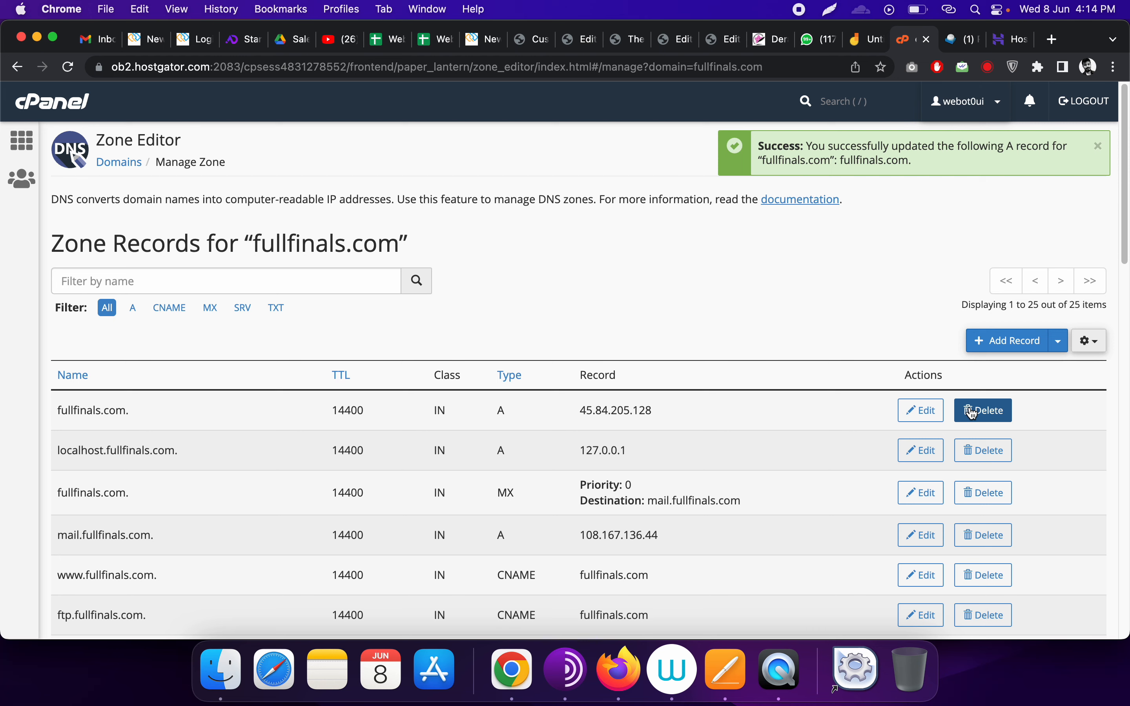
click(1006, 42)
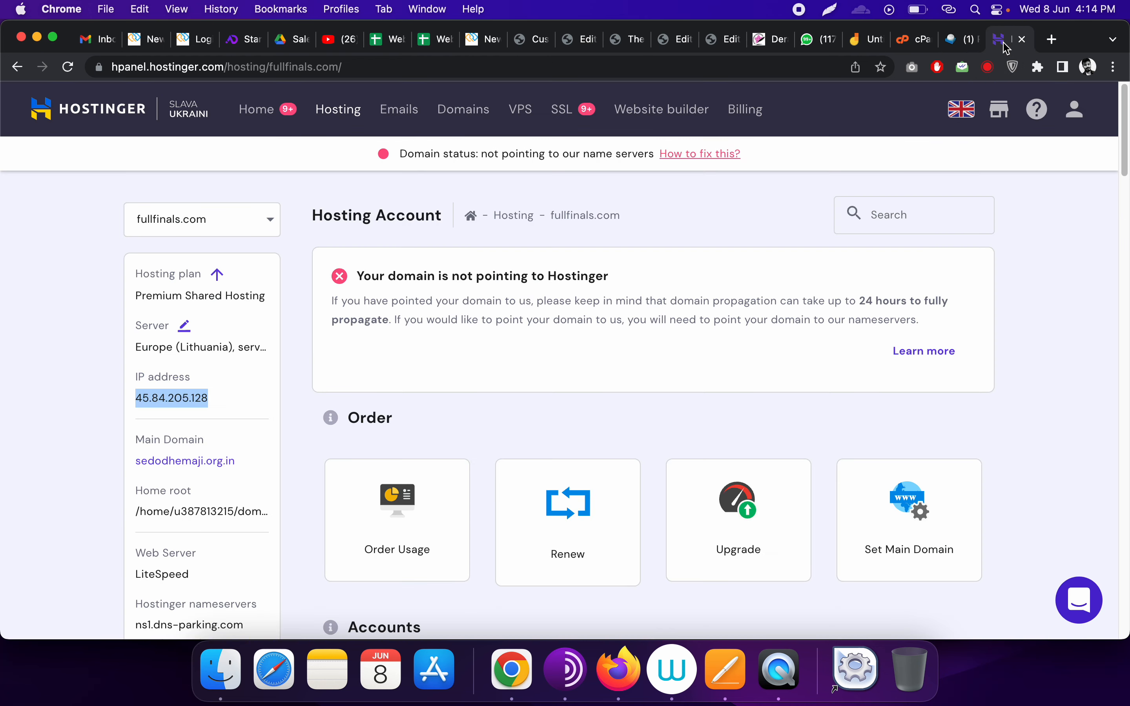
Reload the fullfinals.com hosting account page in hPanel
right_click(649, 198)
click(678, 235)
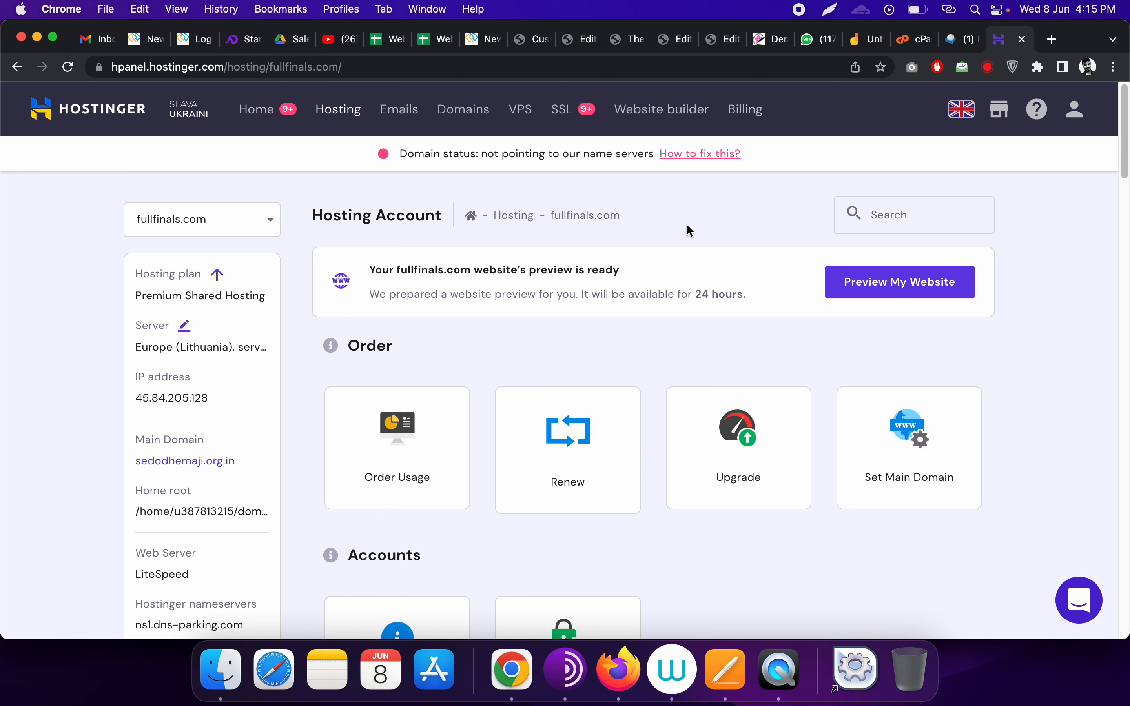
Open dnschecker.org in a new tab and enter fullfinals.com as the lookup domain
click(1053, 39)
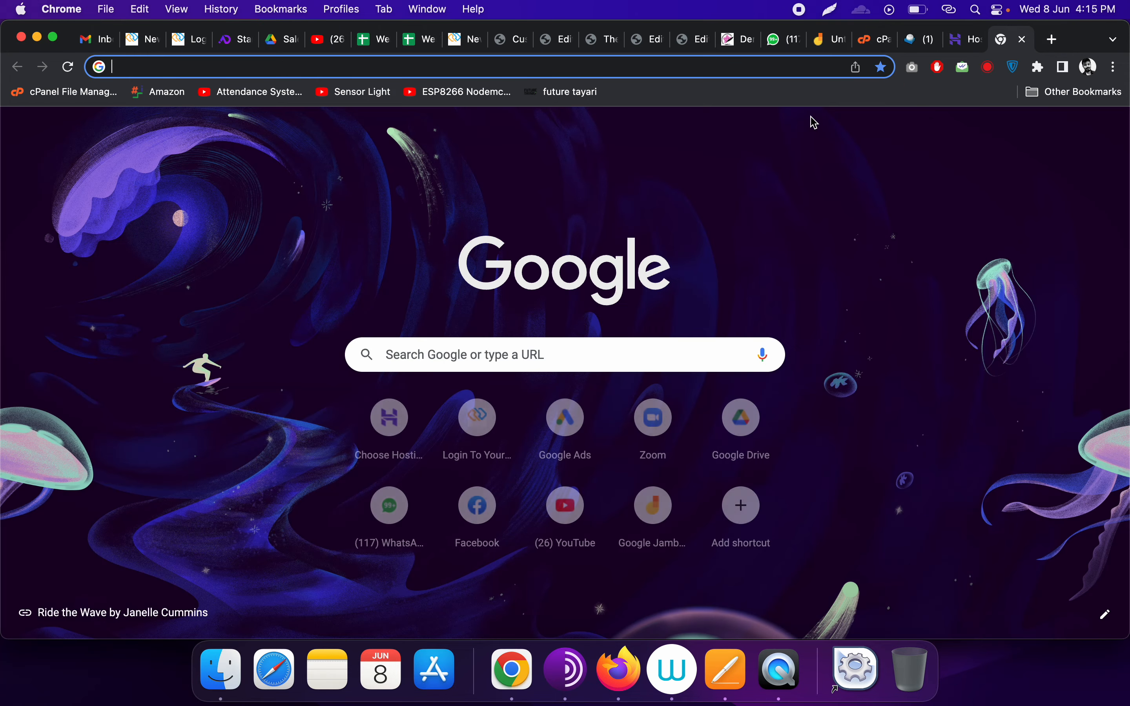
text(dns)
key(Return)
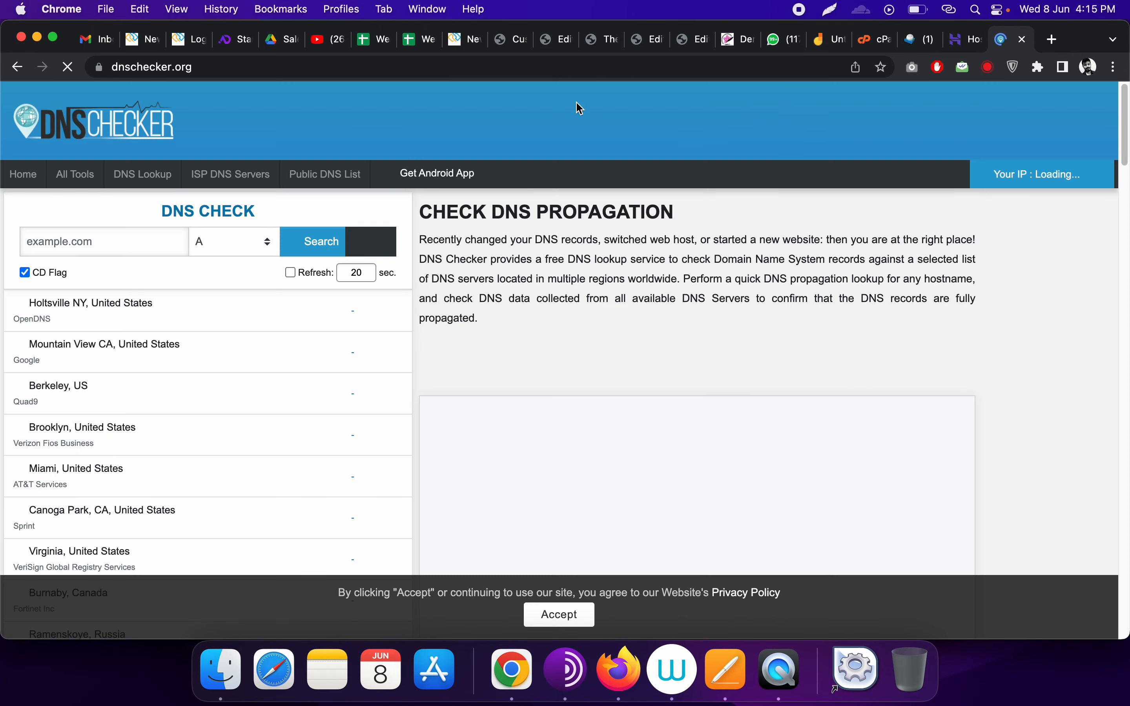
click(119, 245)
key(super+v)
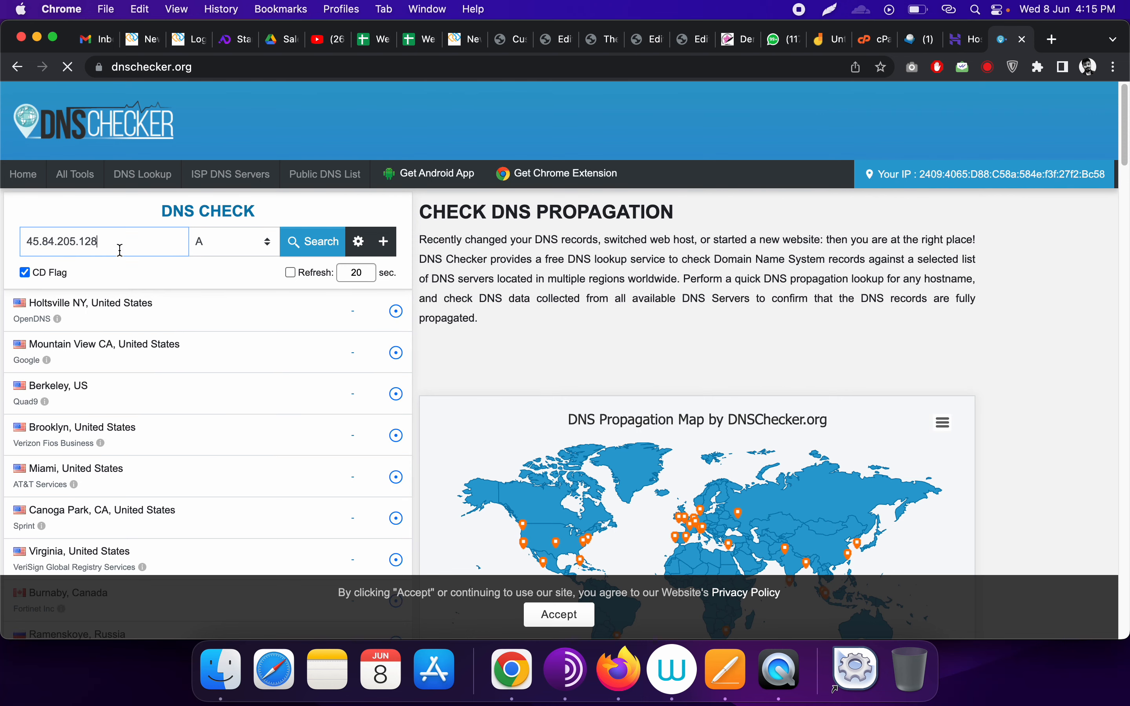
click(964, 44)
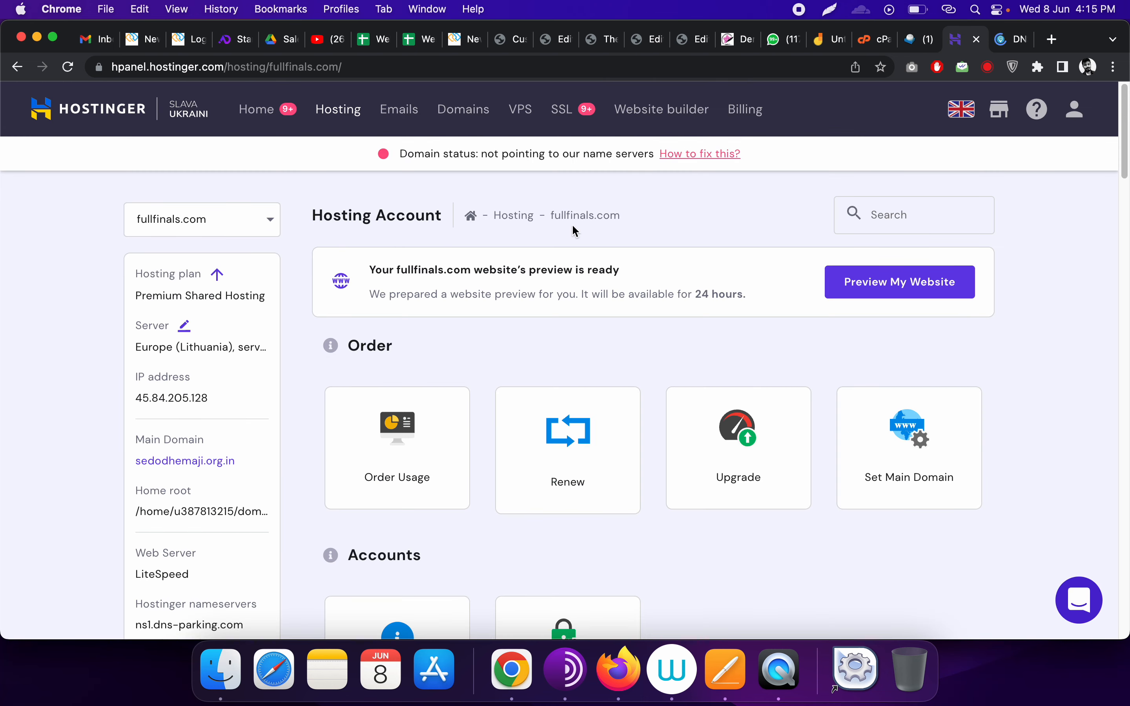
drag(623, 216, 554, 220)
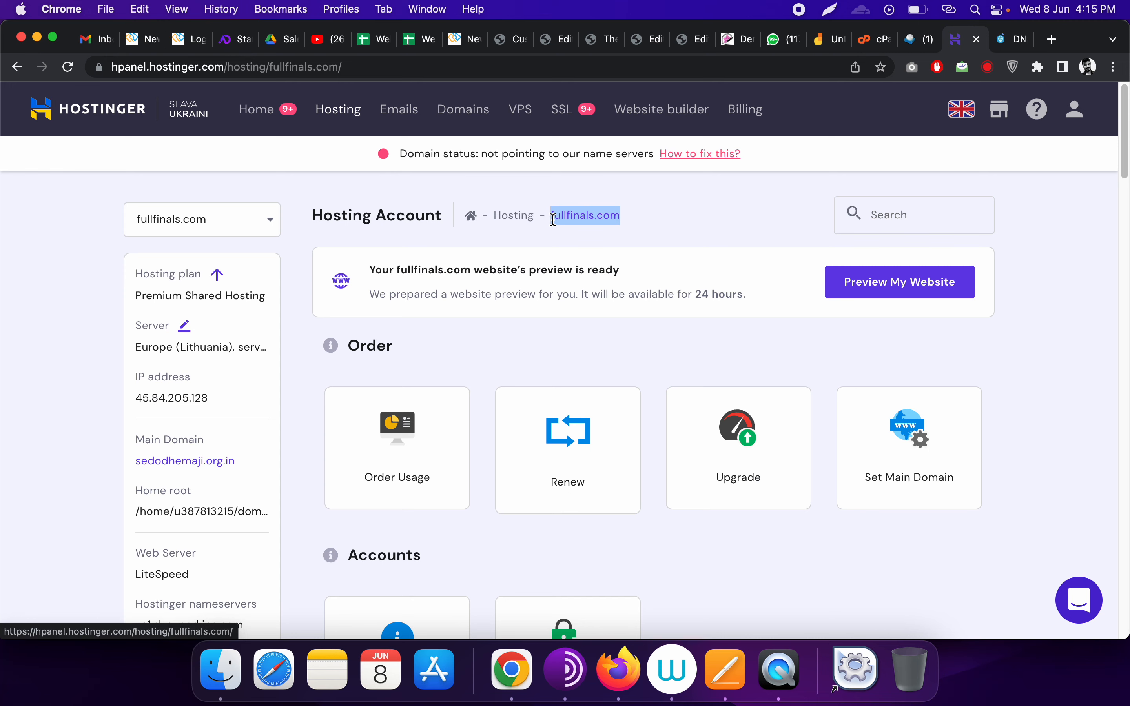
key(super+c)
click(1009, 40)
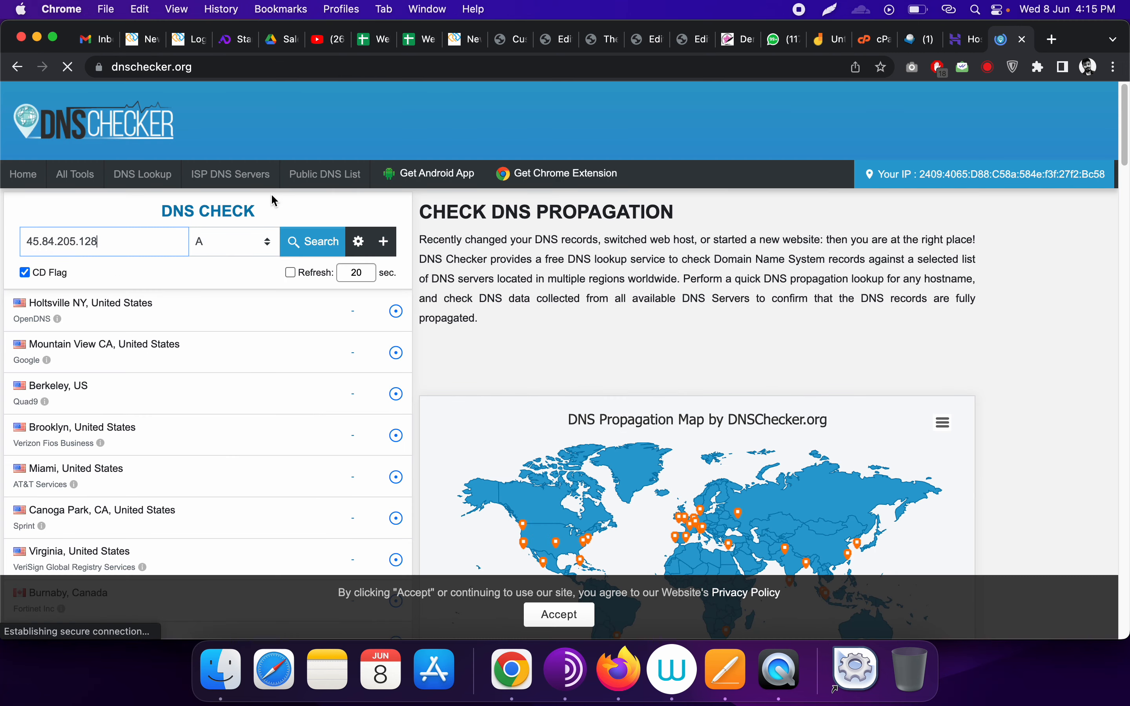
triple_click(123, 239)
key(super+v)
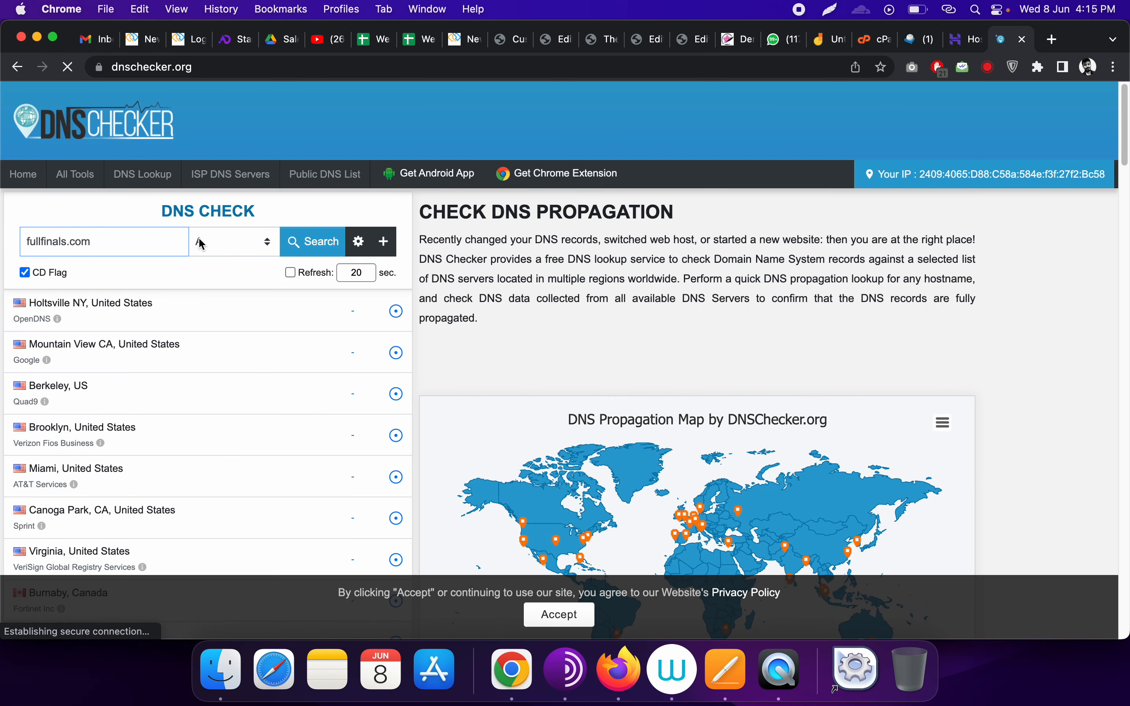
Run an NS record propagation check for fullfinals.com and review the results
click(227, 244)
click(219, 314)
click(319, 250)
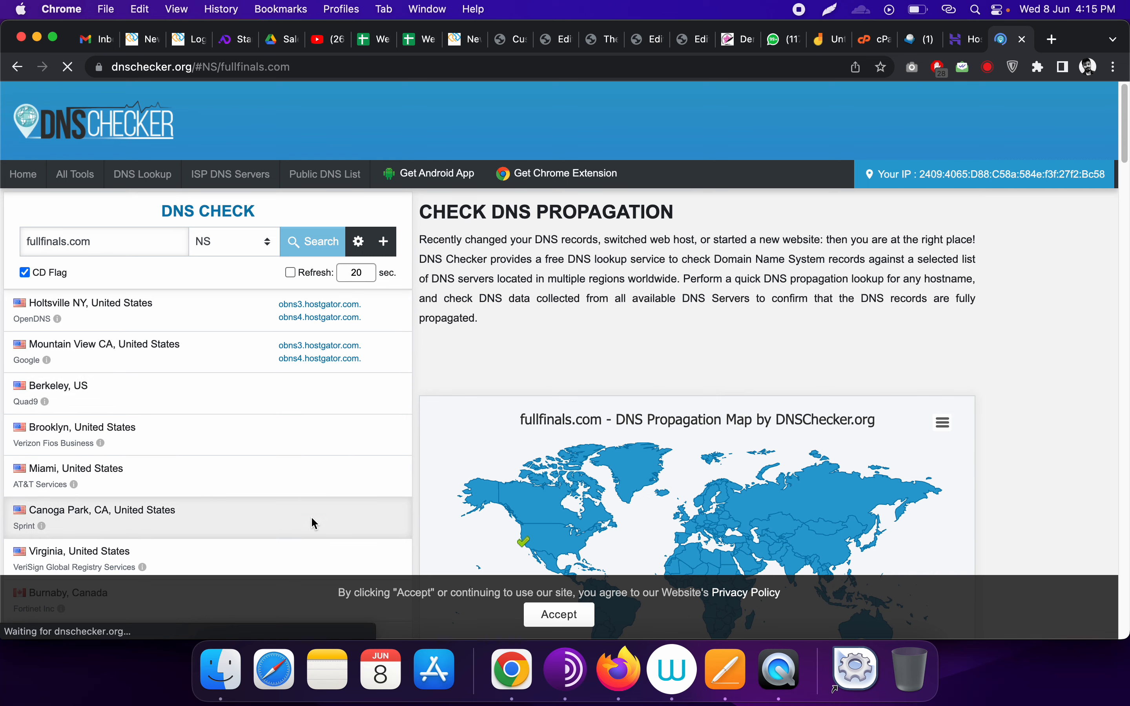
scroll(314, 523, down, 5)
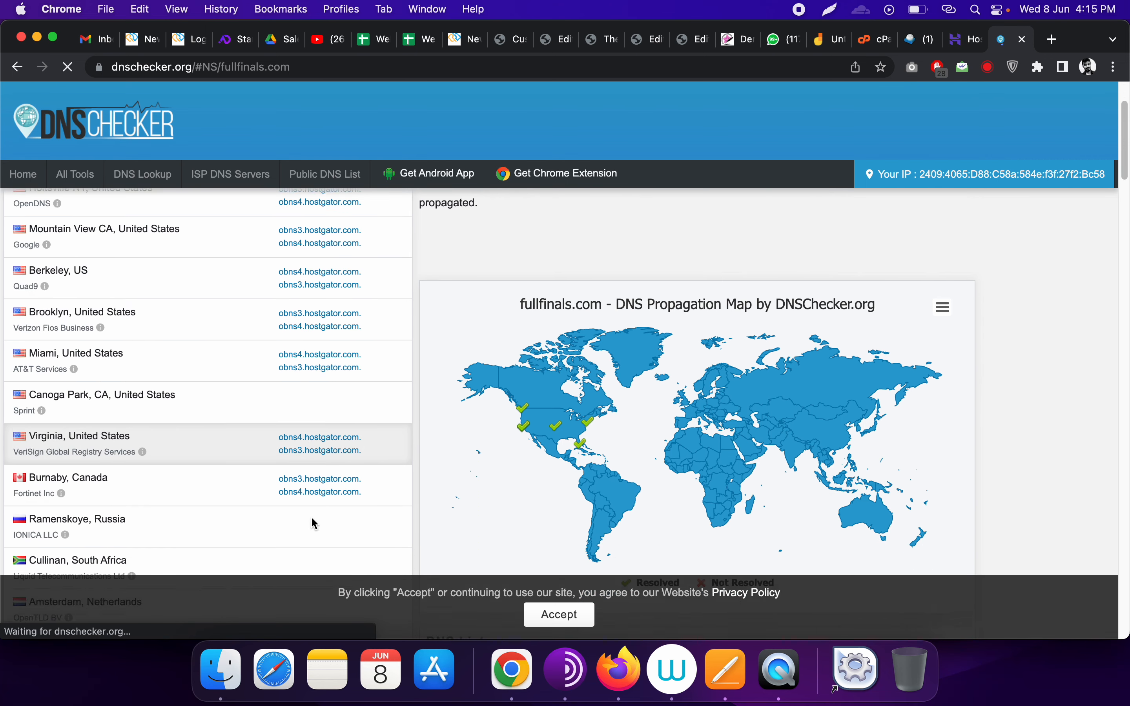
scroll(314, 523, down, 10)
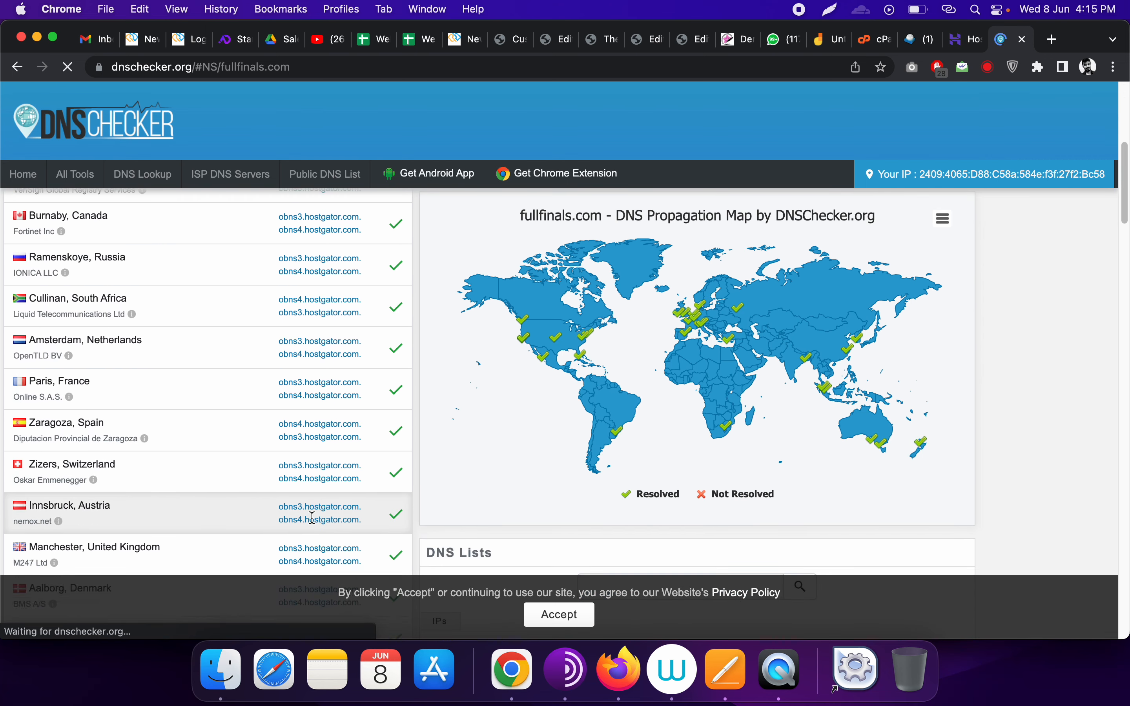
scroll(315, 523, down, 9)
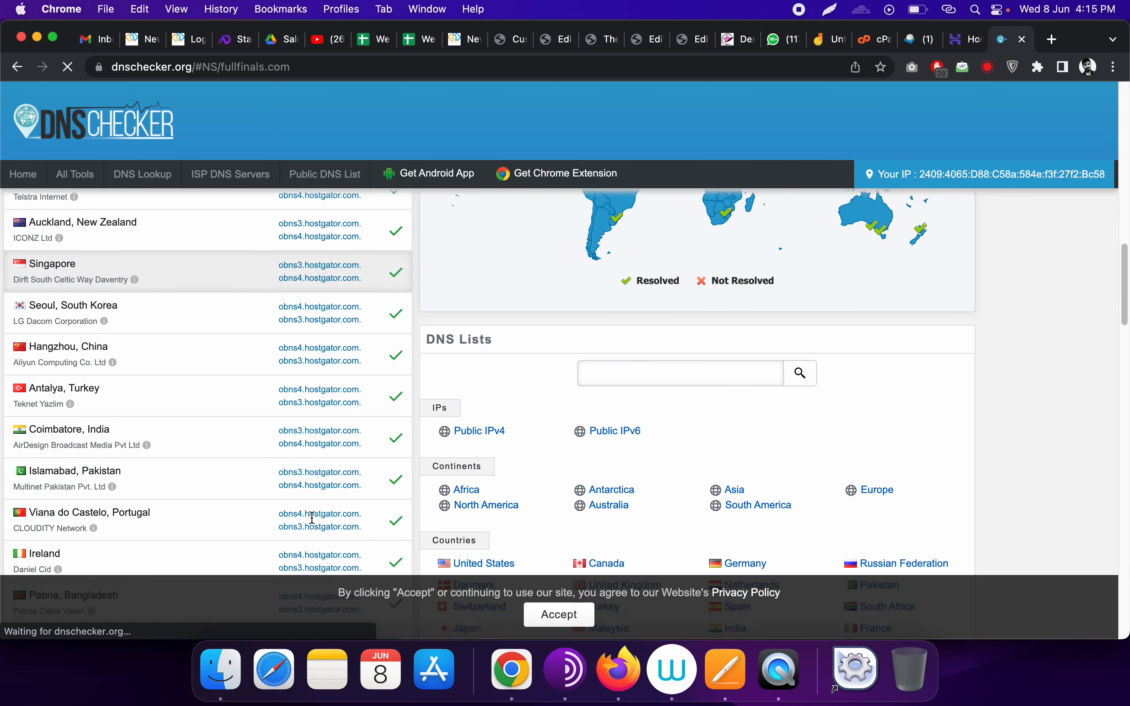
scroll(314, 523, up, 20)
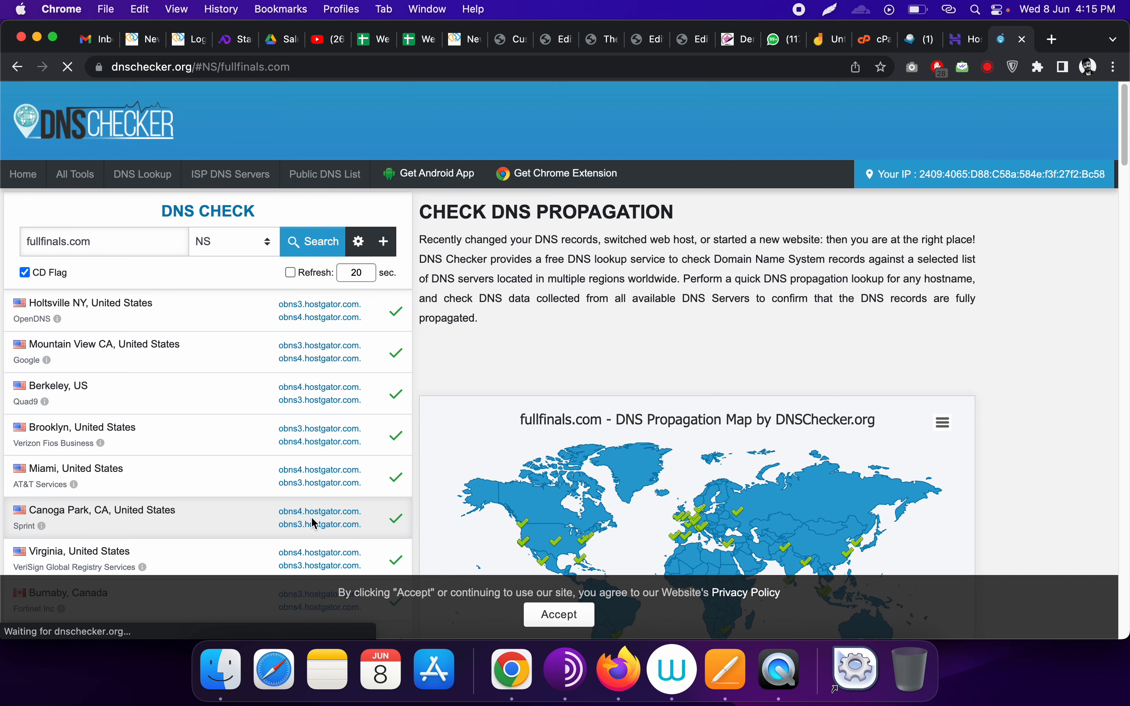
Run an A record check confirming fullfinals.com resolves to 45.84.205.128 worldwide
click(238, 251)
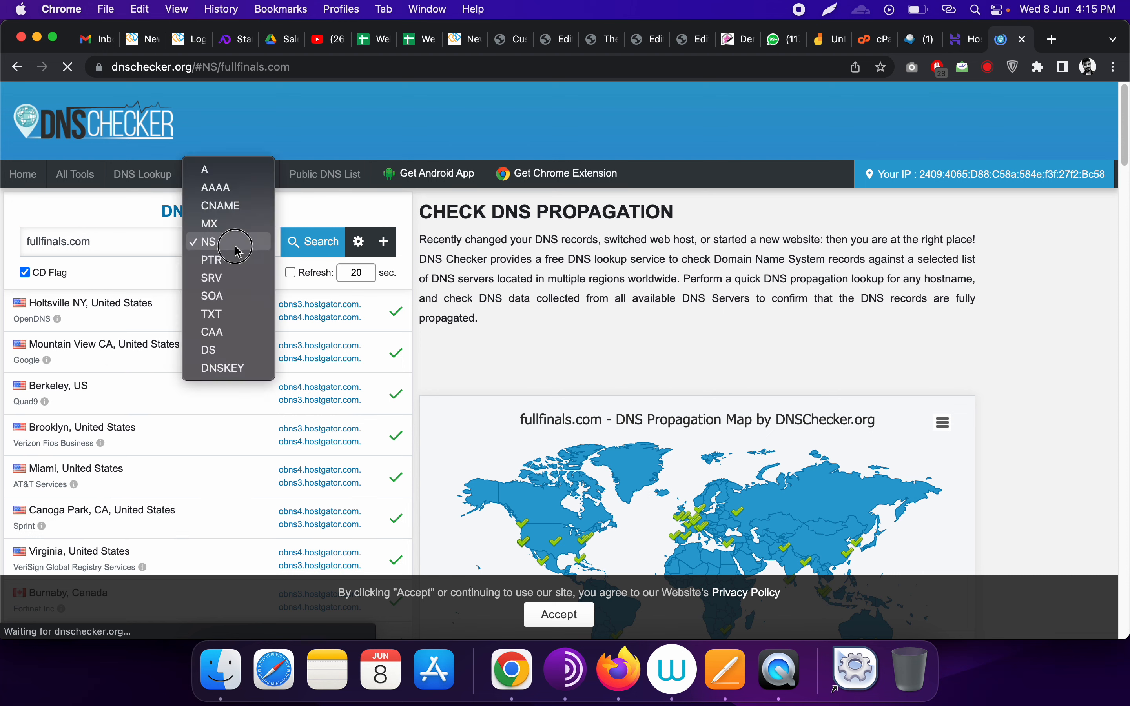
click(220, 169)
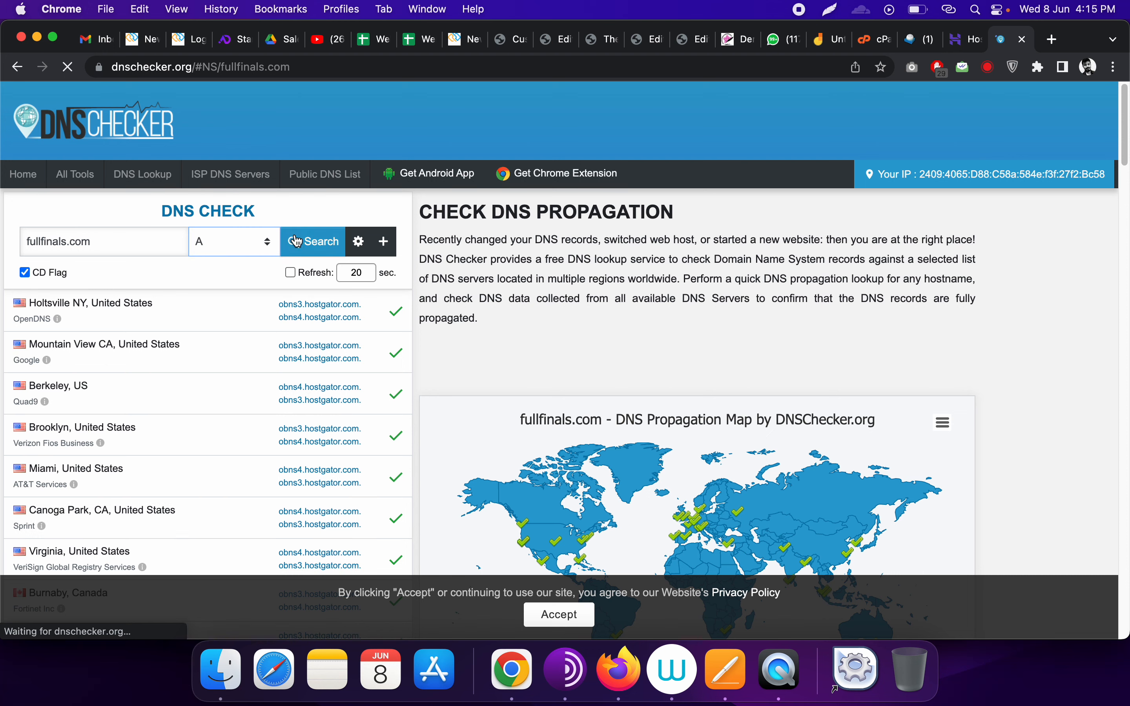
click(306, 246)
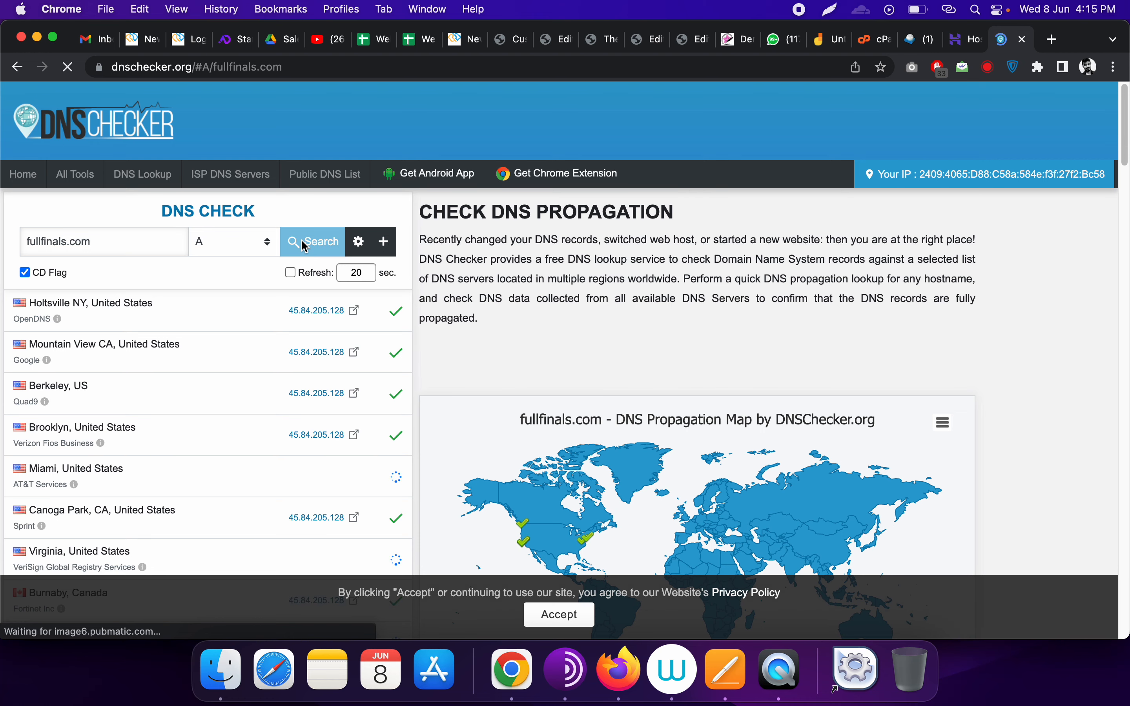
scroll(315, 498, down, 10)
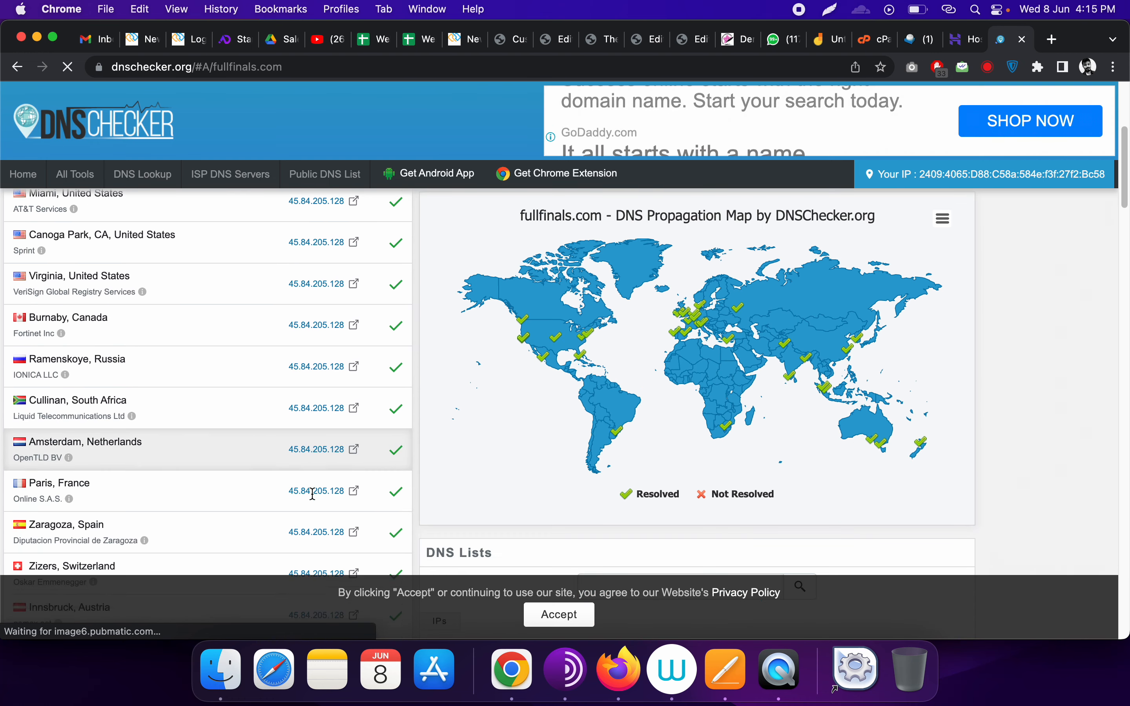
scroll(315, 499, down, 12)
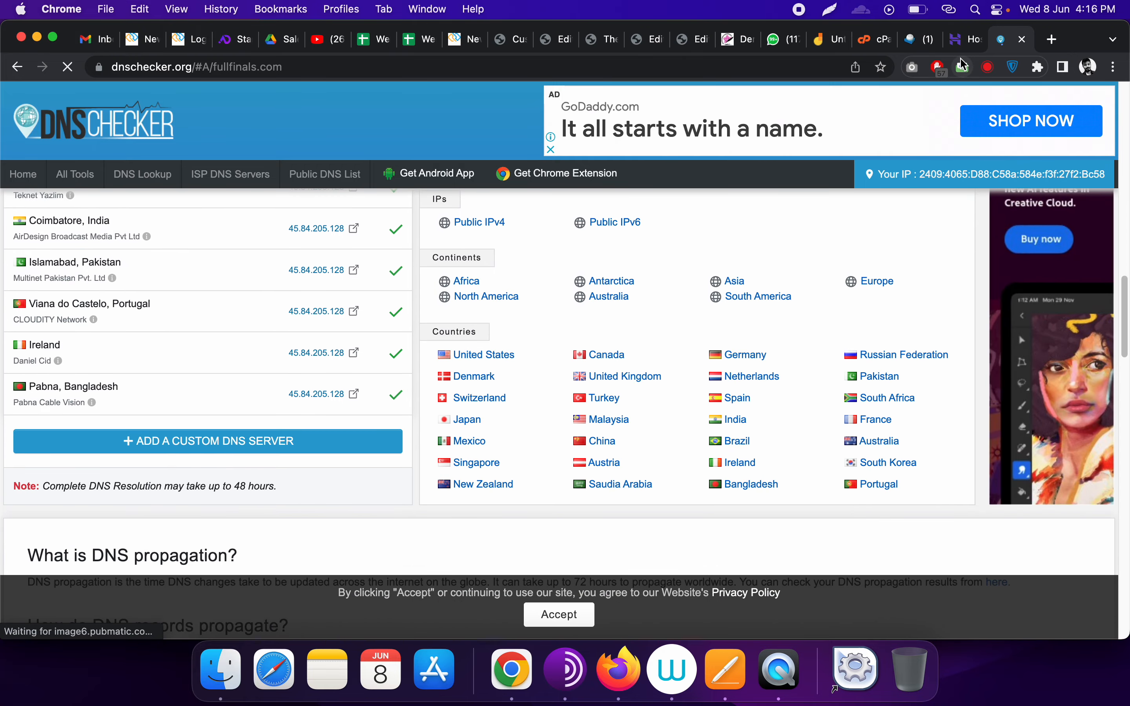
click(962, 46)
Reload the hosting page and open the live fullfinals.com site via its breadcrumb link
right_click(718, 216)
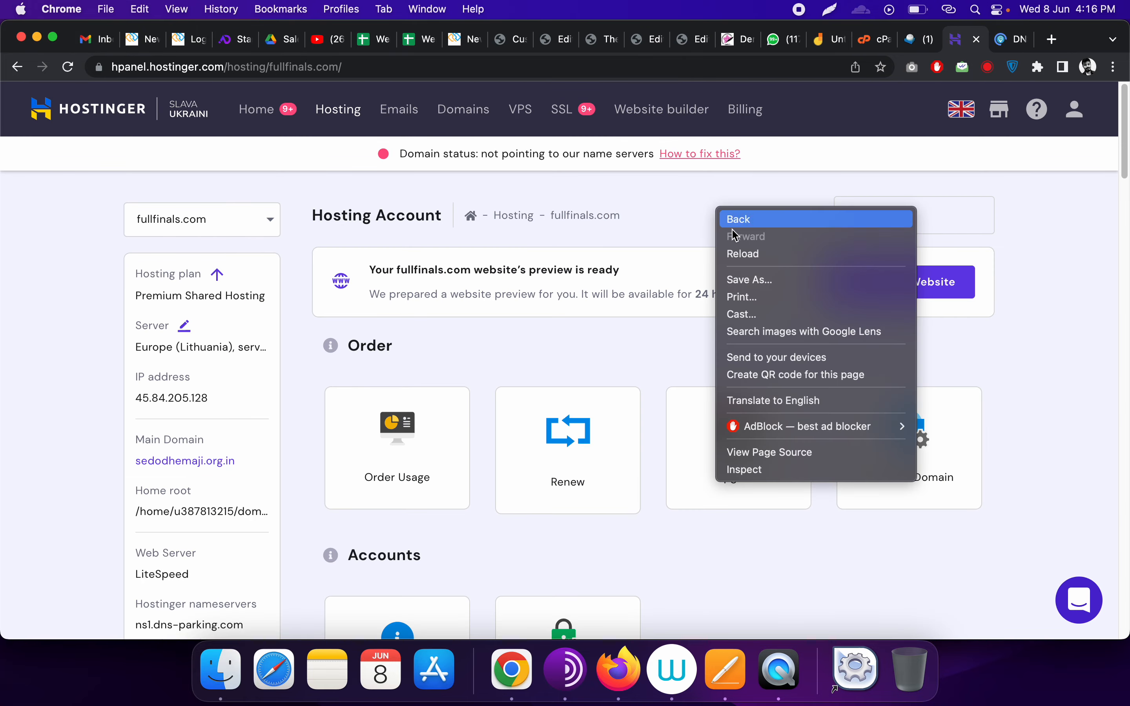
click(749, 253)
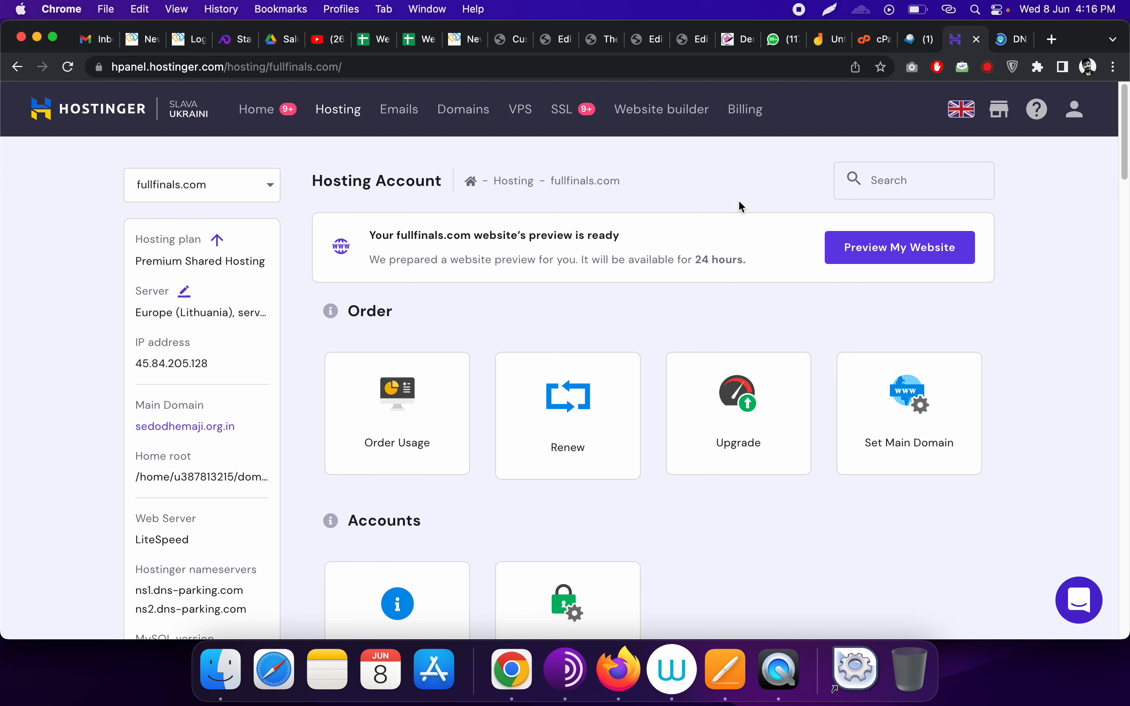
drag(645, 183, 552, 181)
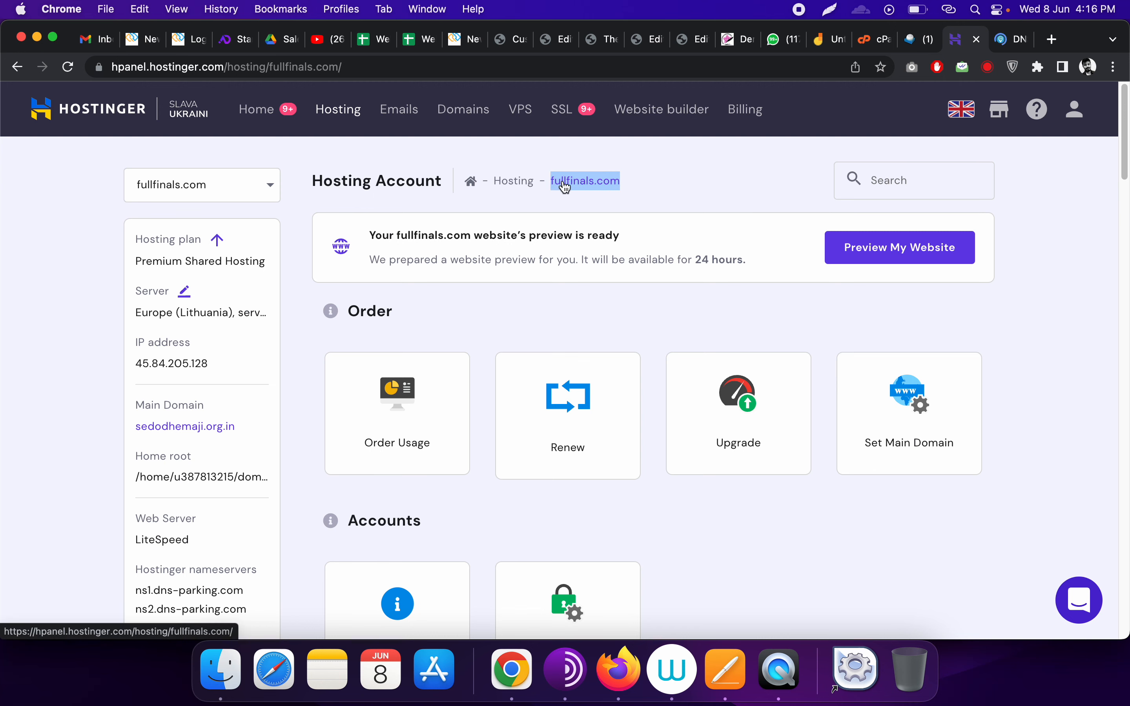
right_click(566, 186)
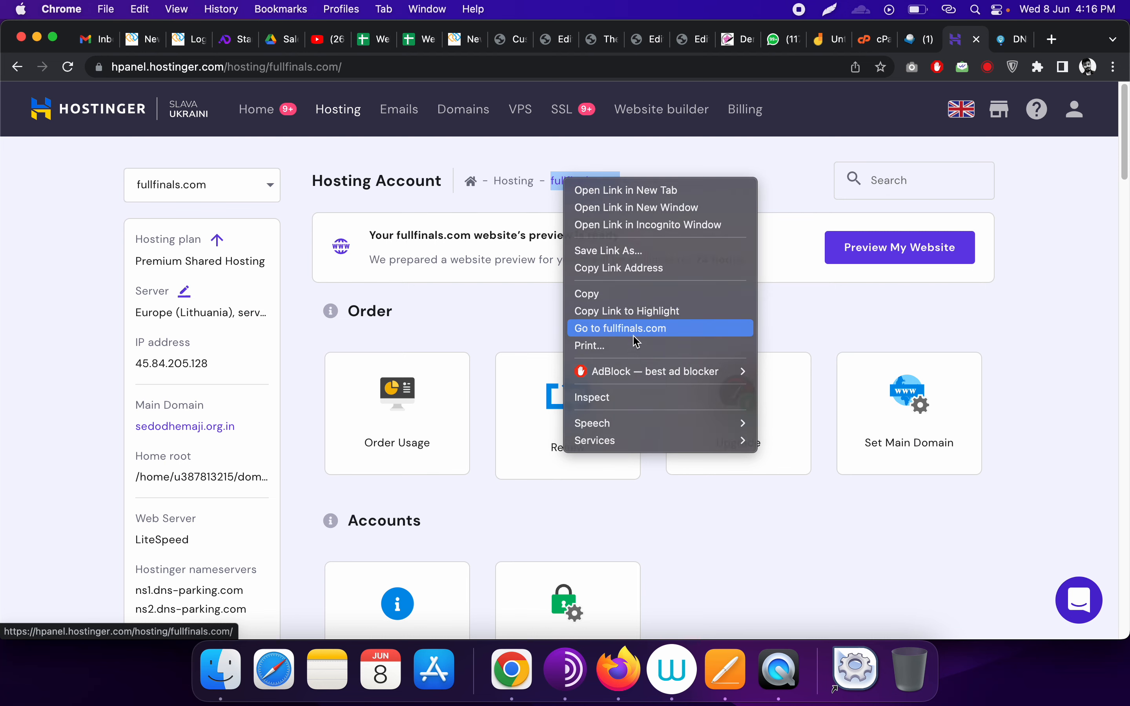
click(637, 329)
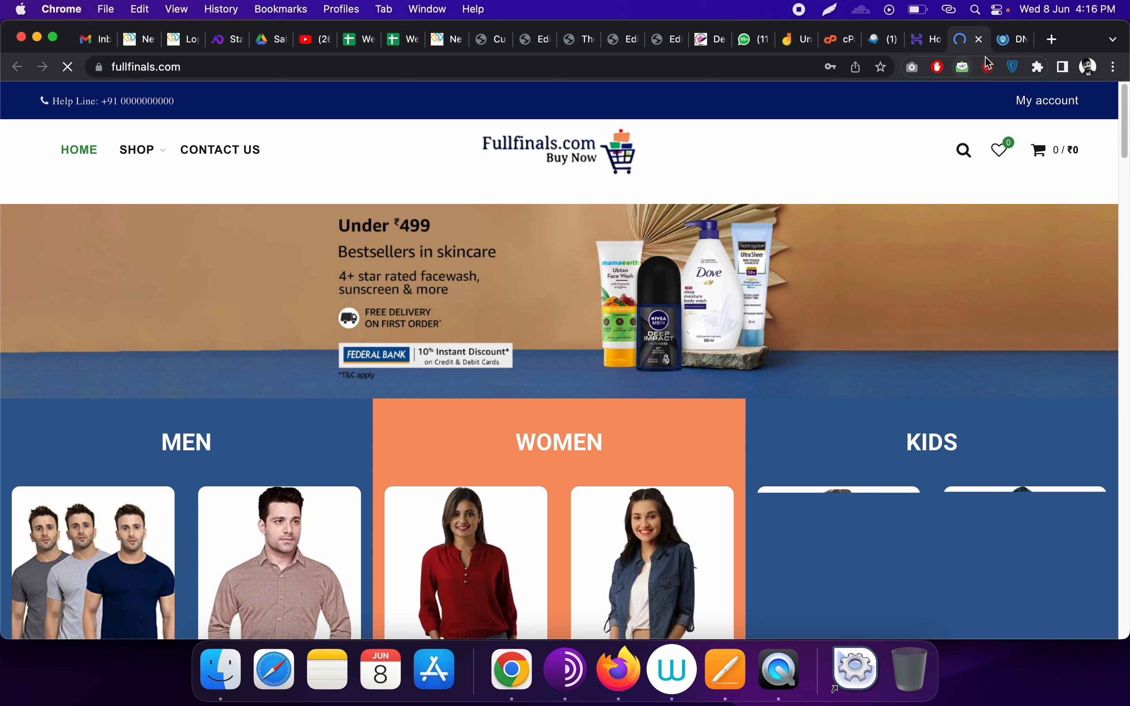
Refresh Gmail and check the Primary, Social, Promotions and Updates tabs twice for the test mail
click(93, 39)
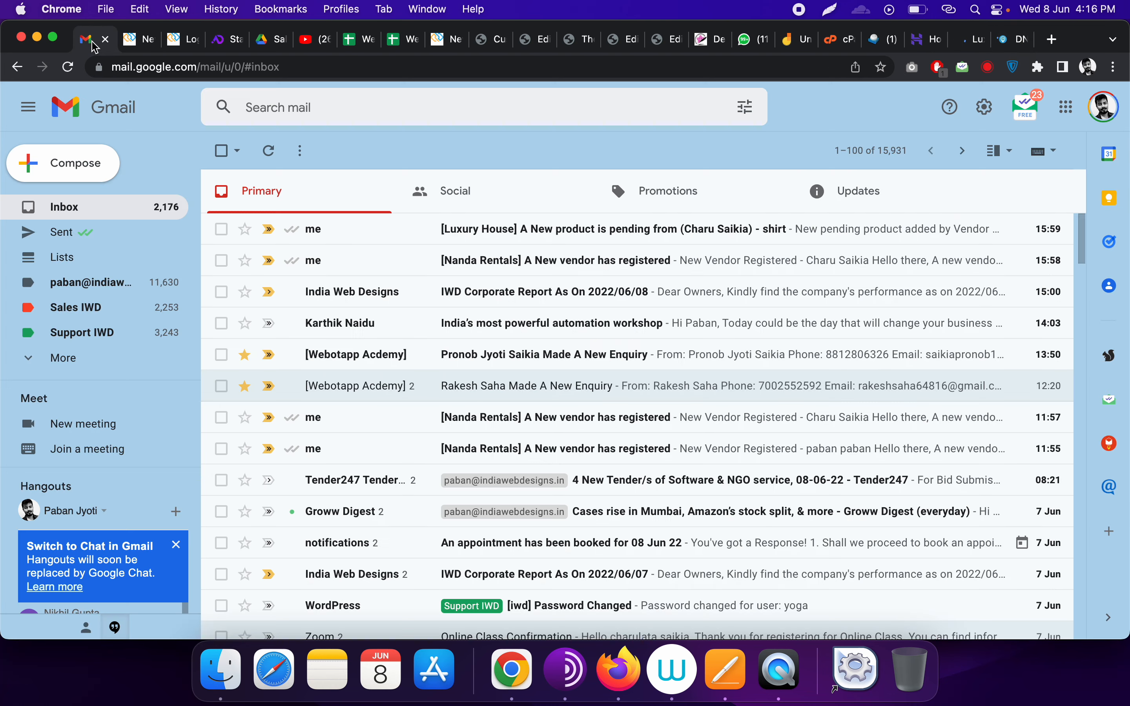
click(275, 152)
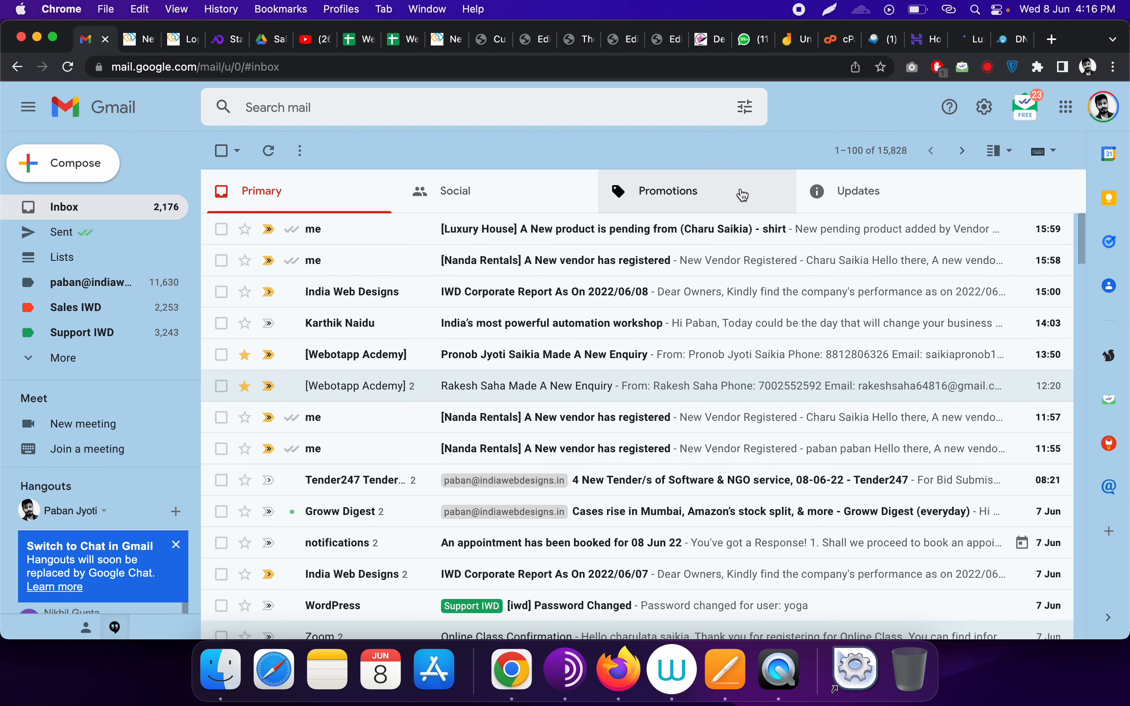
click(809, 196)
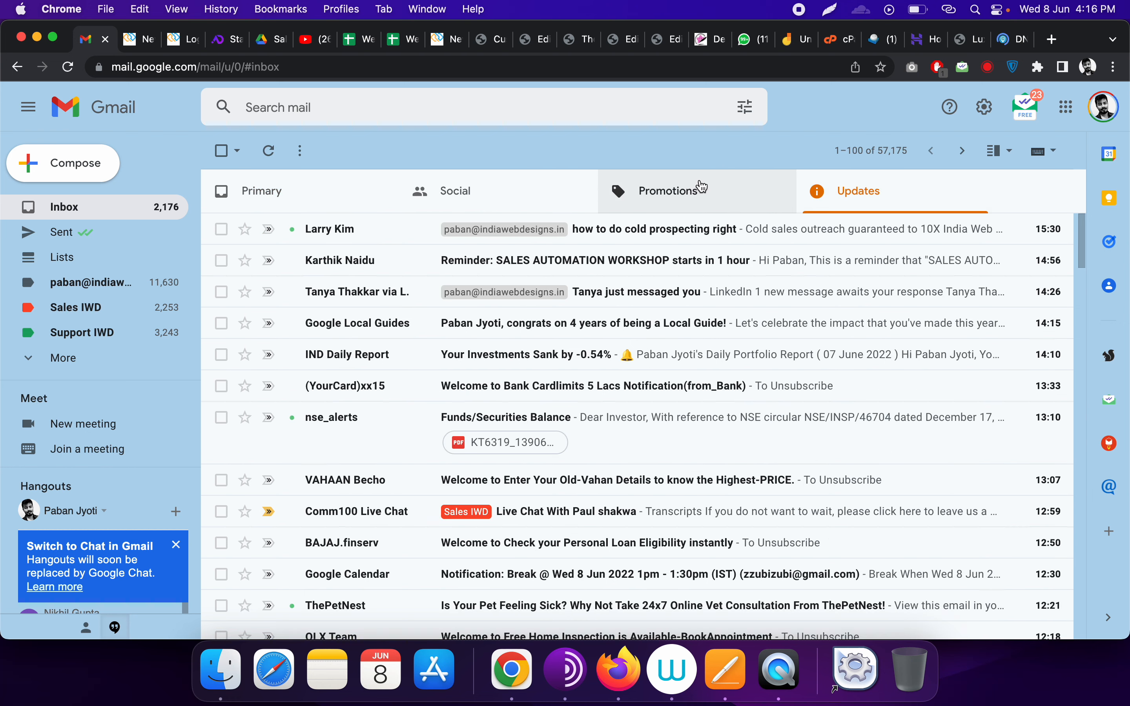
click(698, 187)
click(540, 198)
click(348, 194)
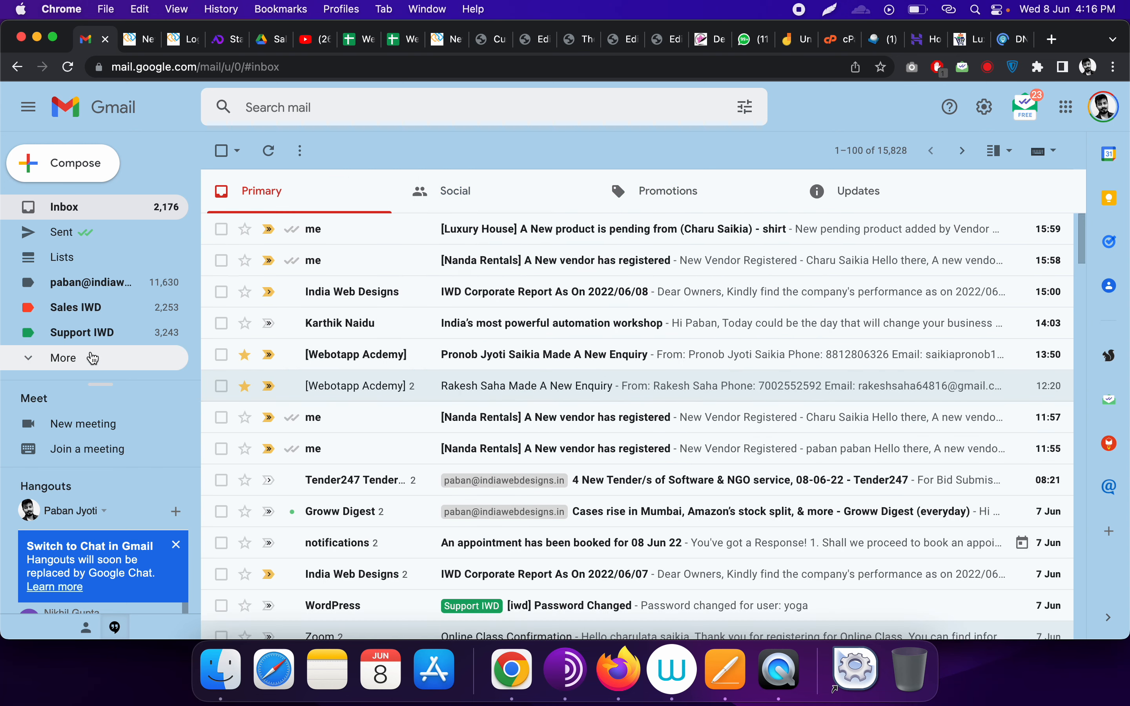
click(69, 69)
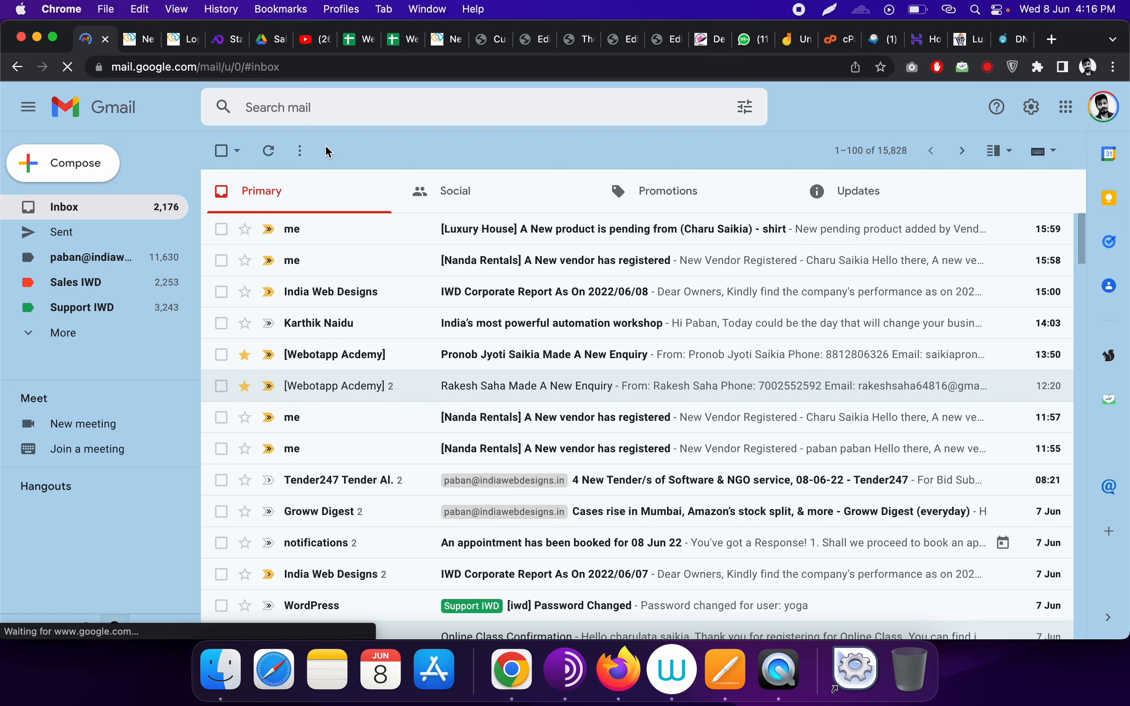
click(473, 184)
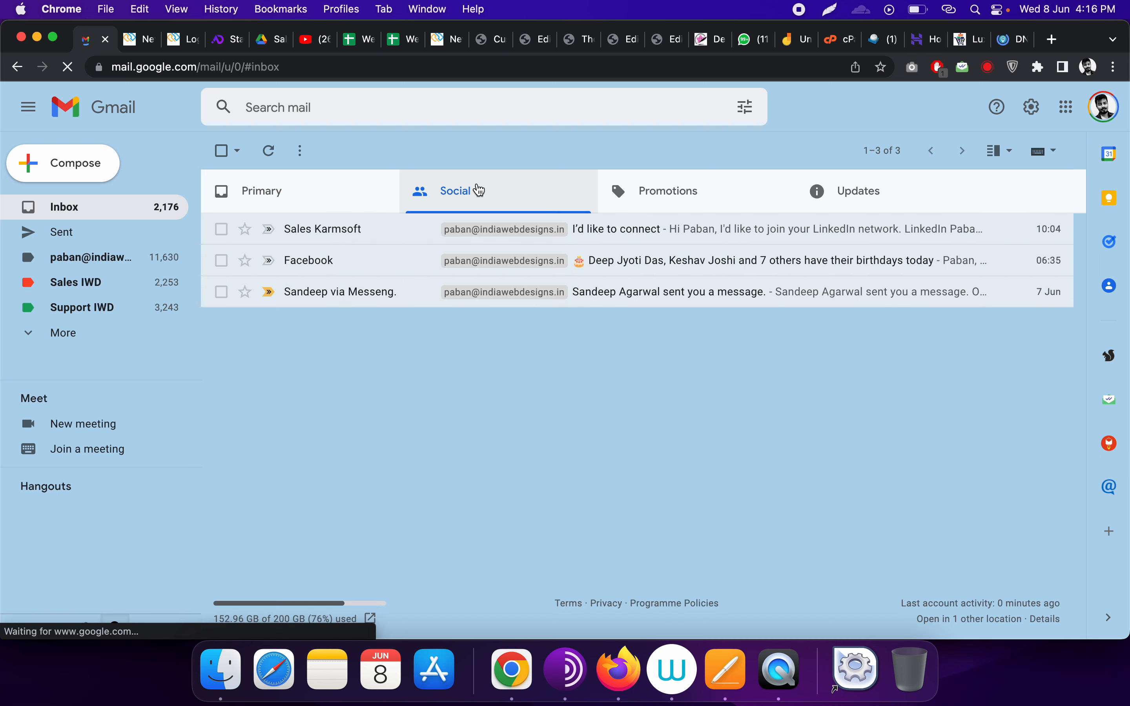
click(653, 188)
click(850, 201)
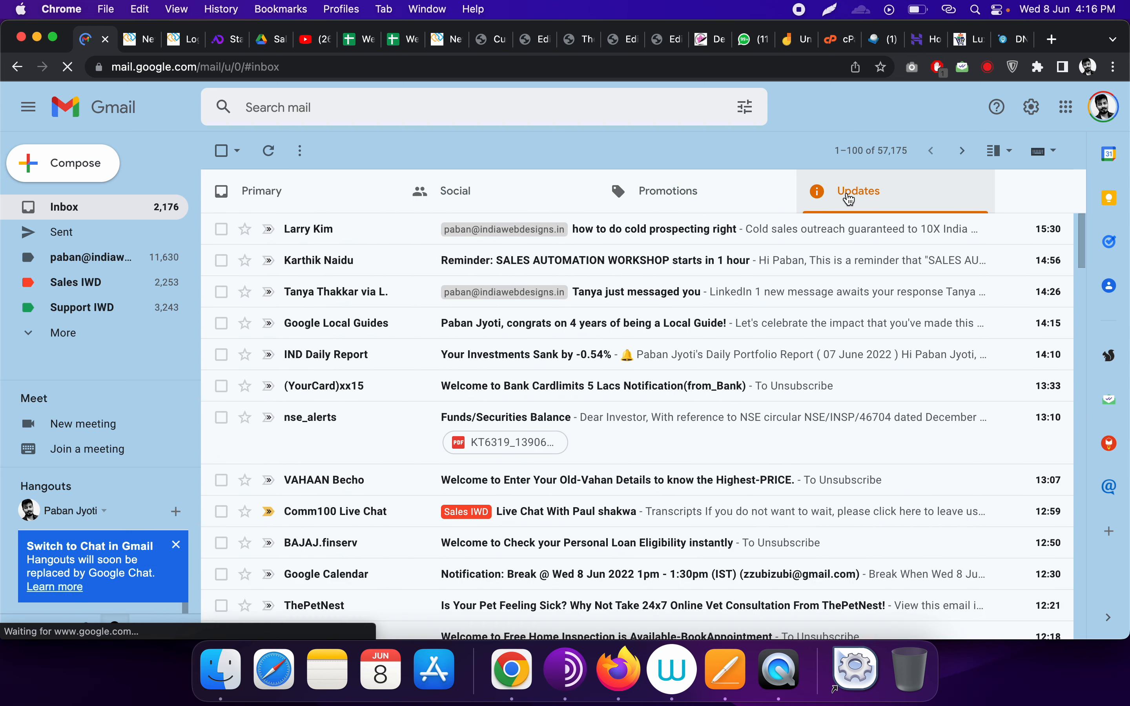
click(317, 195)
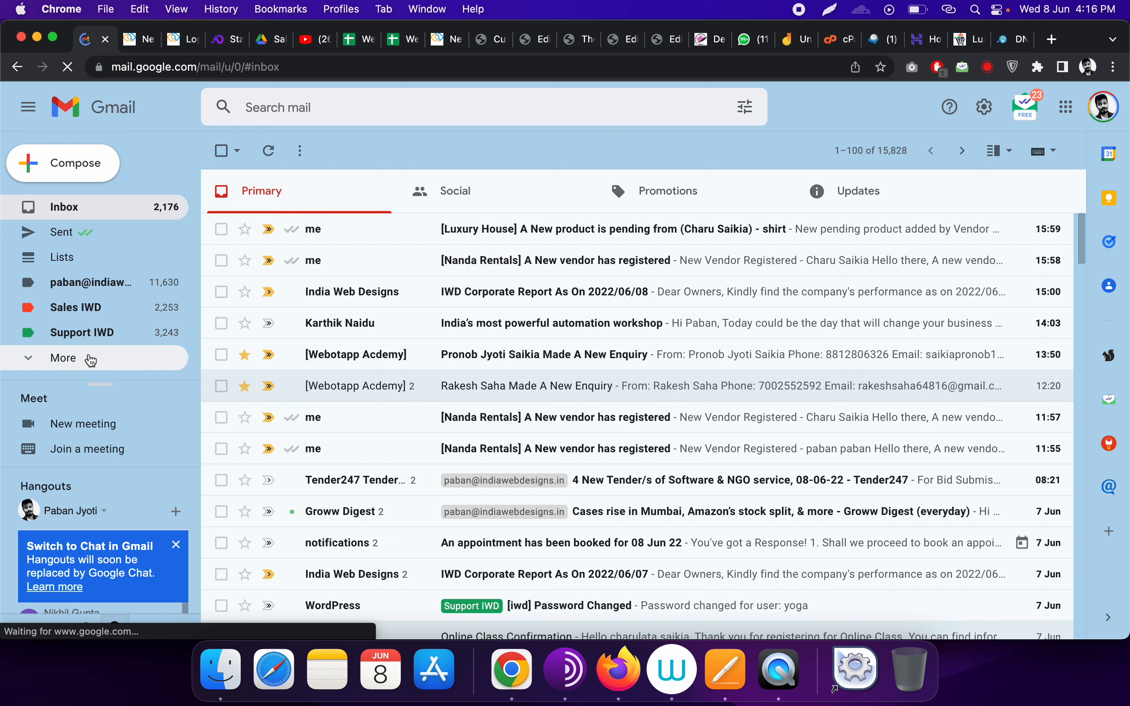
Open the Spam folder, where the 'hi' test email from admin is listed first
click(87, 358)
scroll(86, 360, down, 4)
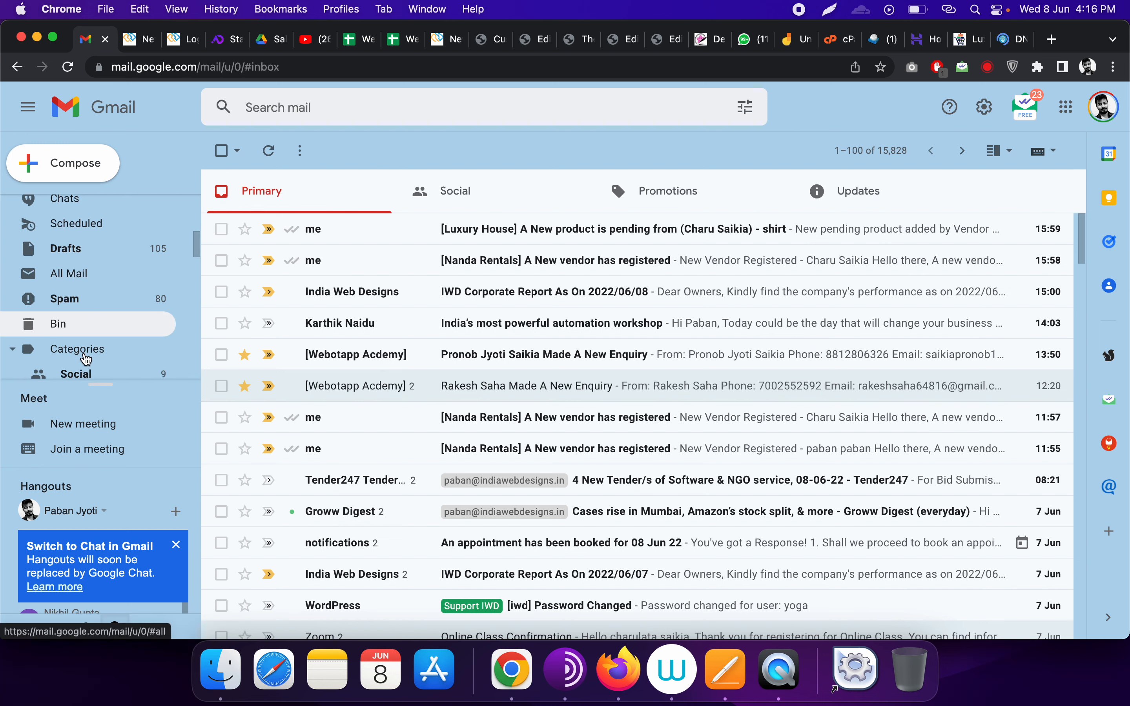
click(98, 296)
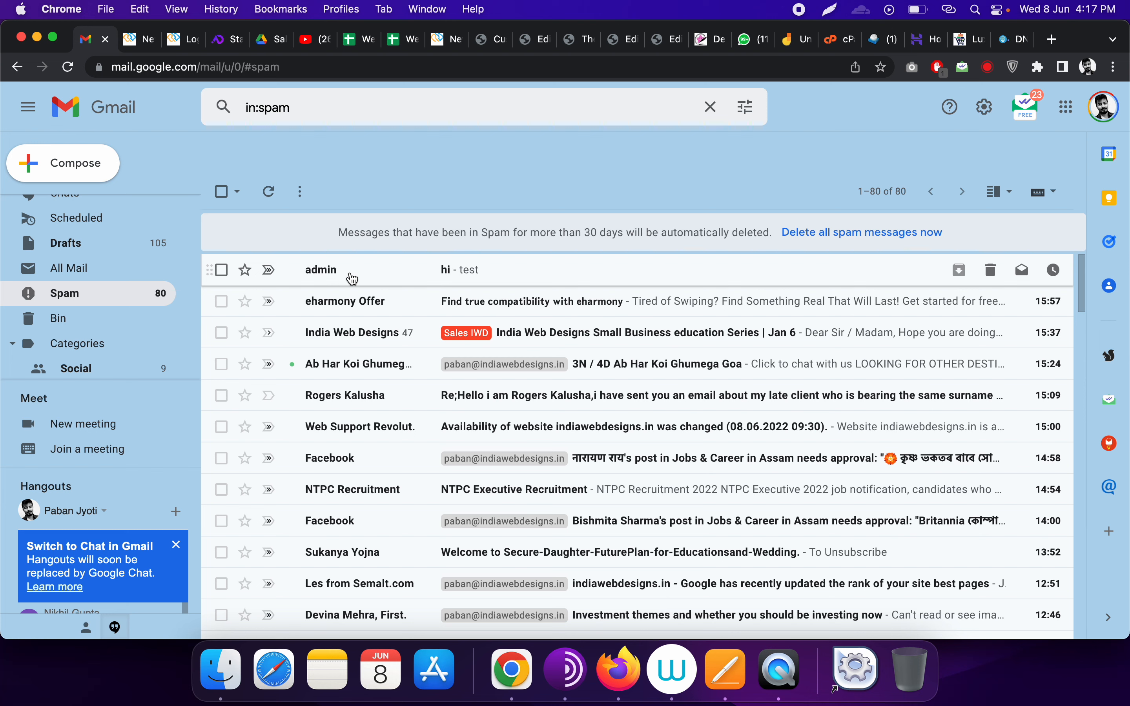
Open the 'hi' test message in Spam, then cross-check the Roundcube inbox and fullfinals.com zone records
click(353, 279)
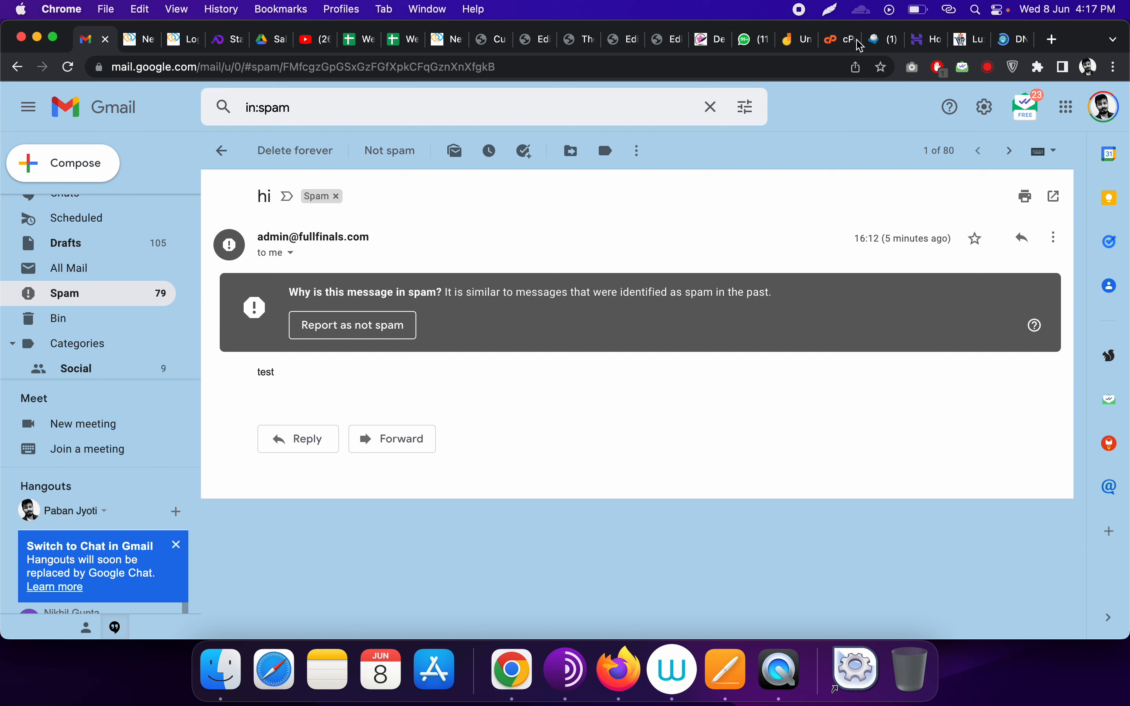
click(892, 47)
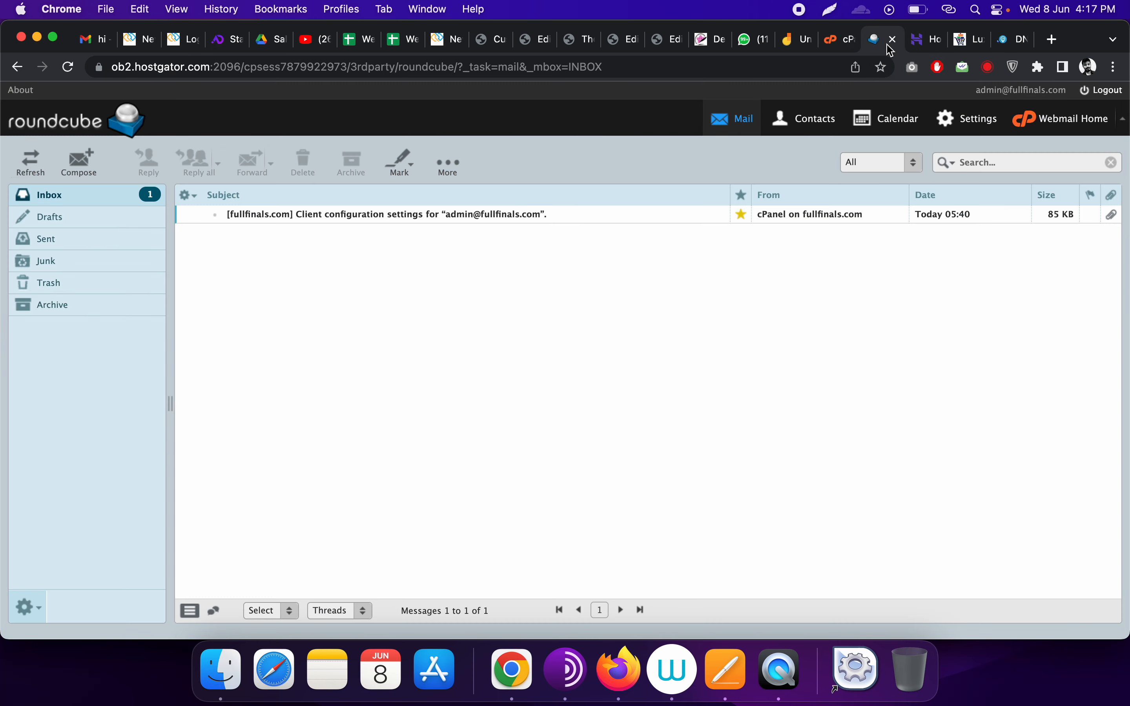
click(843, 48)
scroll(428, 444, down, 15)
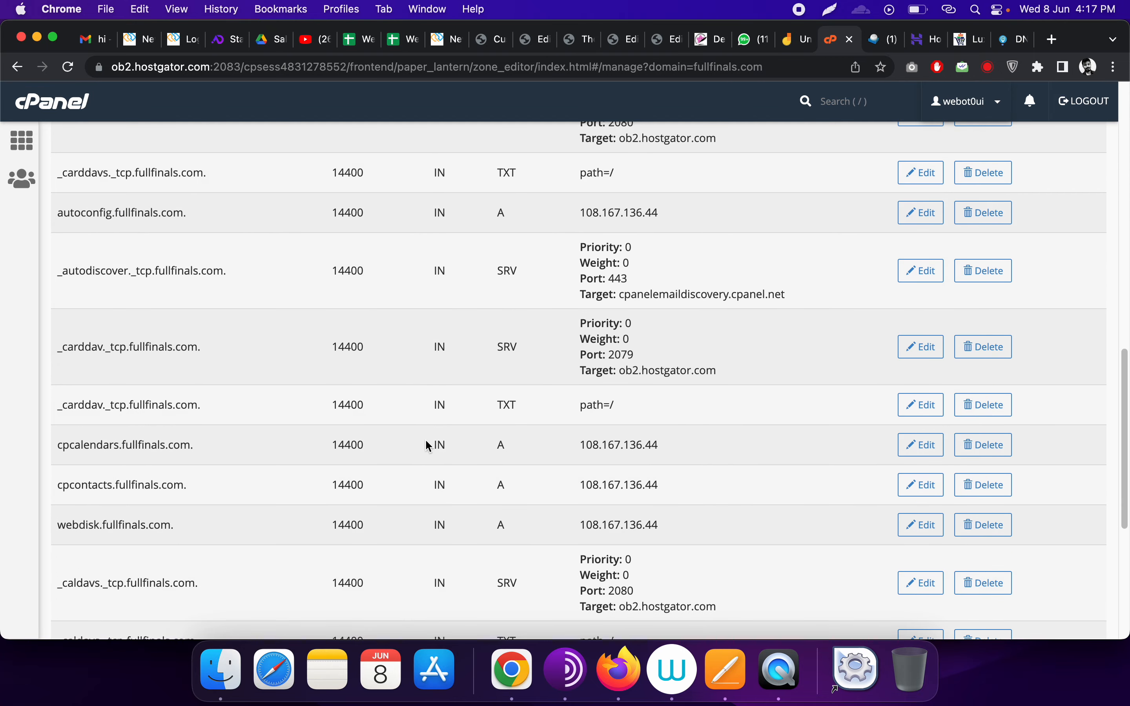
scroll(428, 446, up, 15)
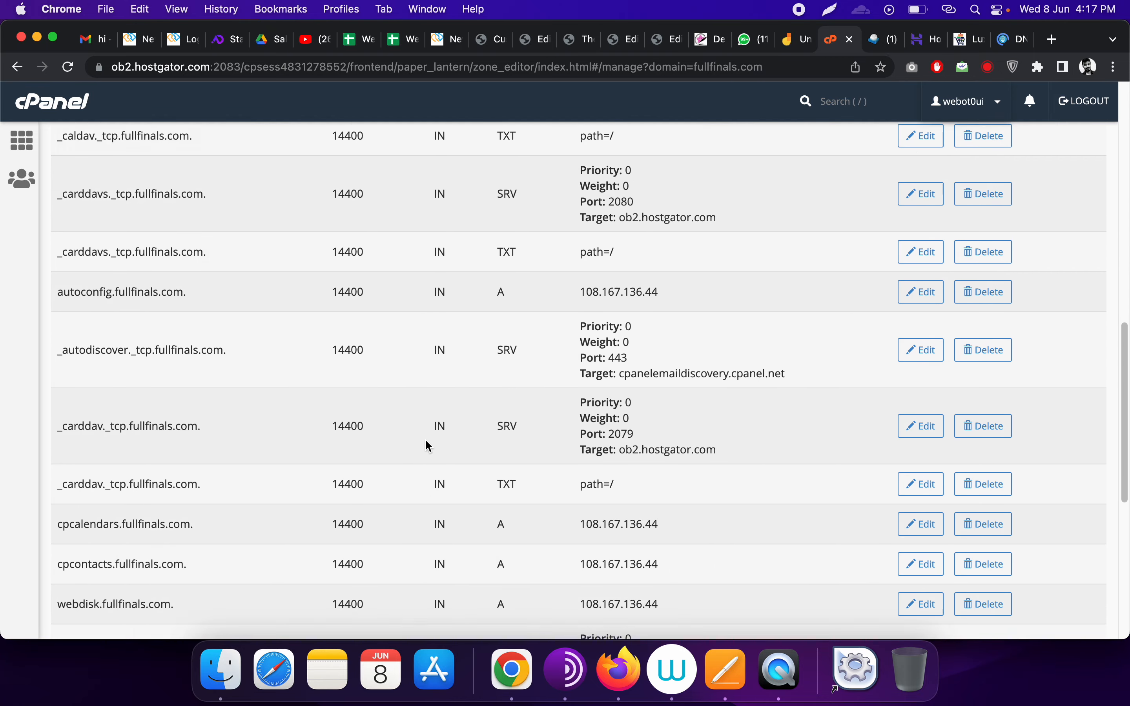
scroll(428, 444, up, 2)
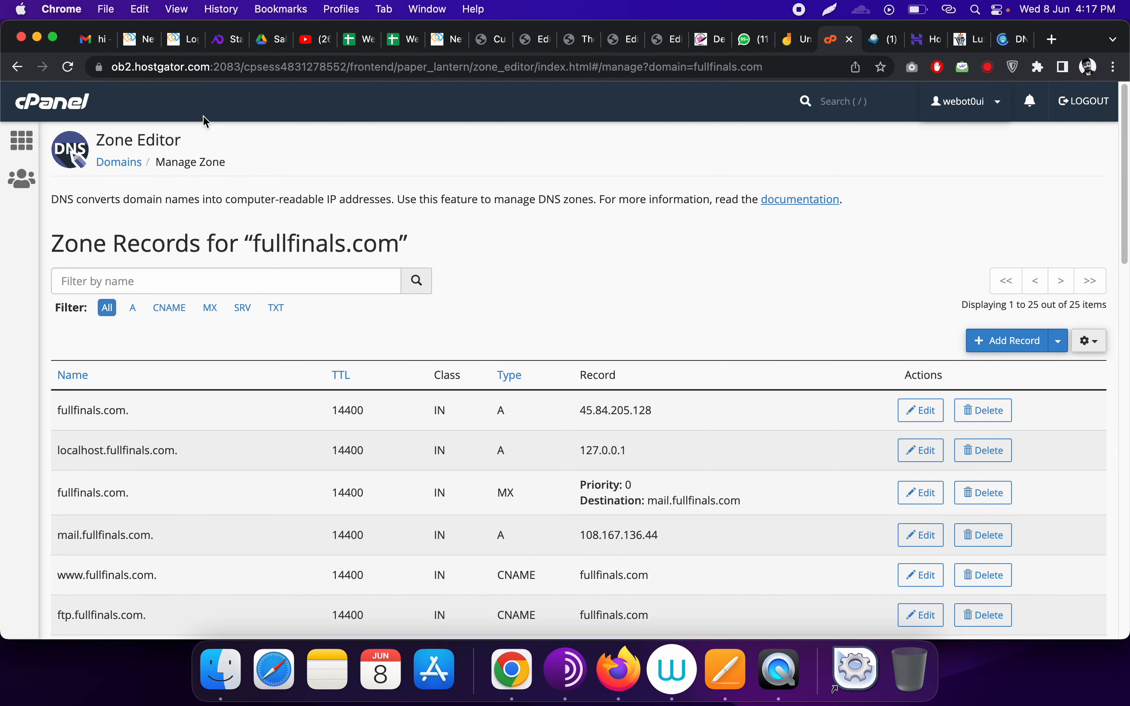
Back in the Gmail message, highlight the fullfinals.com domain in the sender's address
click(96, 41)
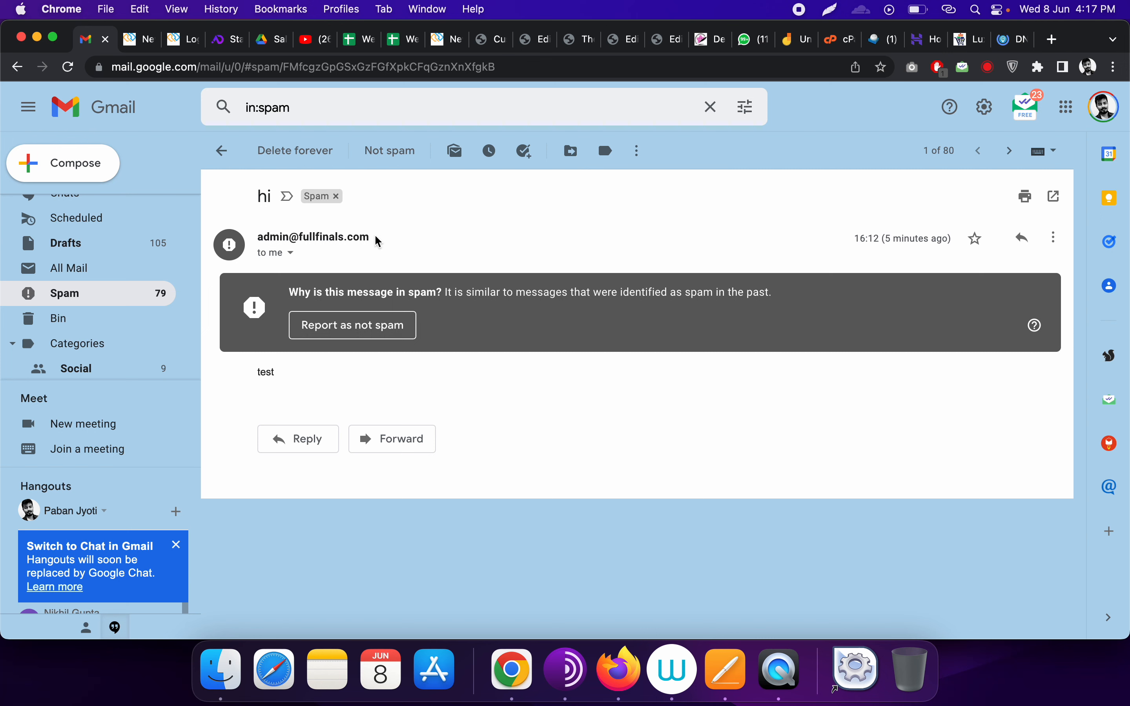
drag(378, 241, 300, 236)
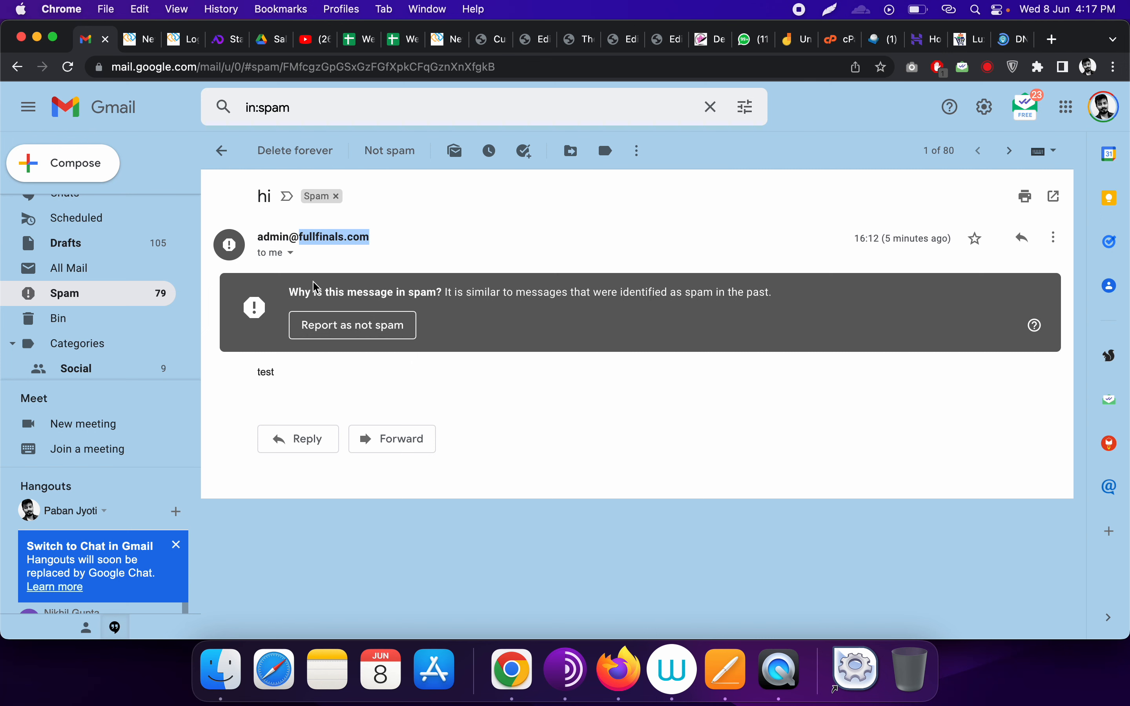
scroll(110, 338, up, 5)
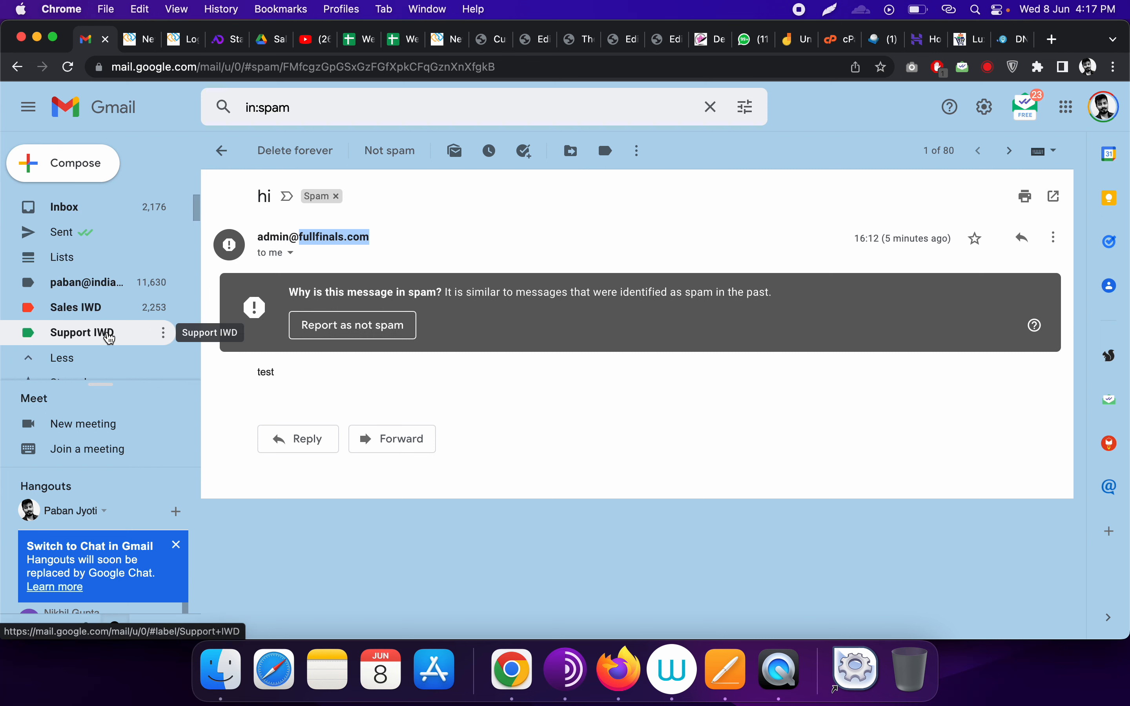